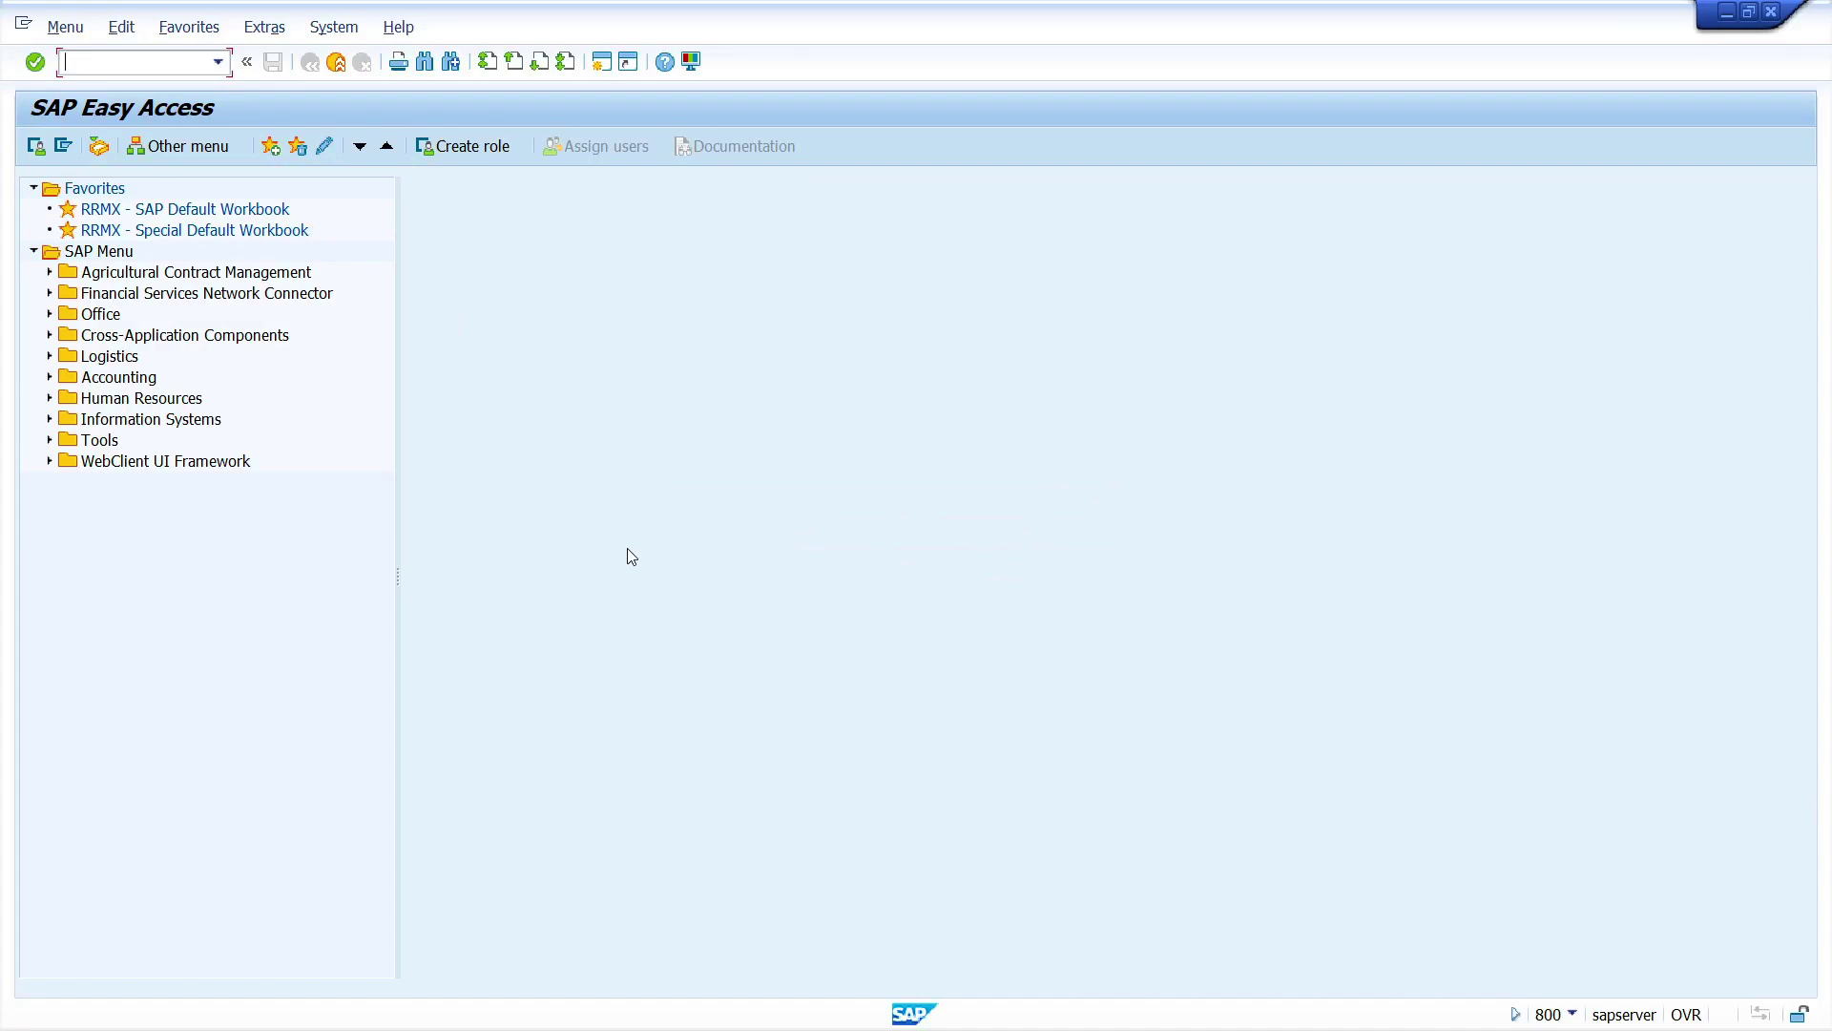
Start MM01 for raw material 50067037, copied from 50067035, choosing views and plant 1000.
text(mm01)
key(Return)
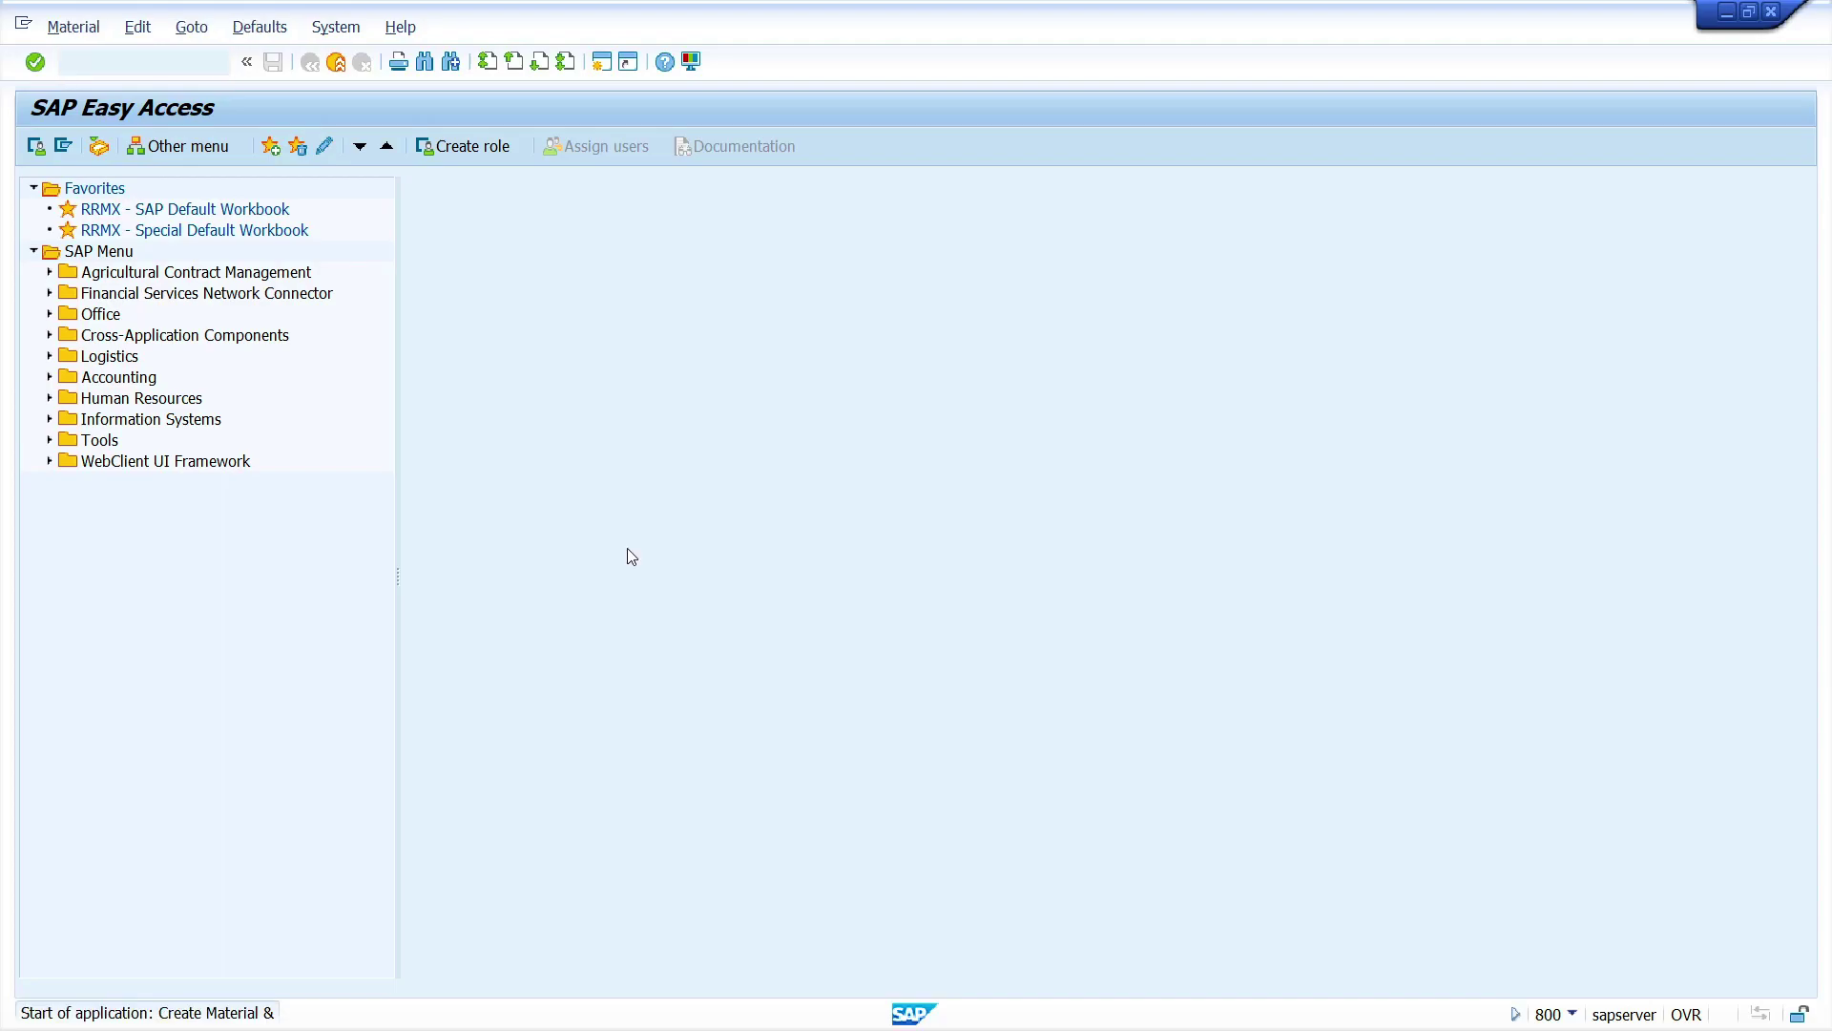
key(Return)
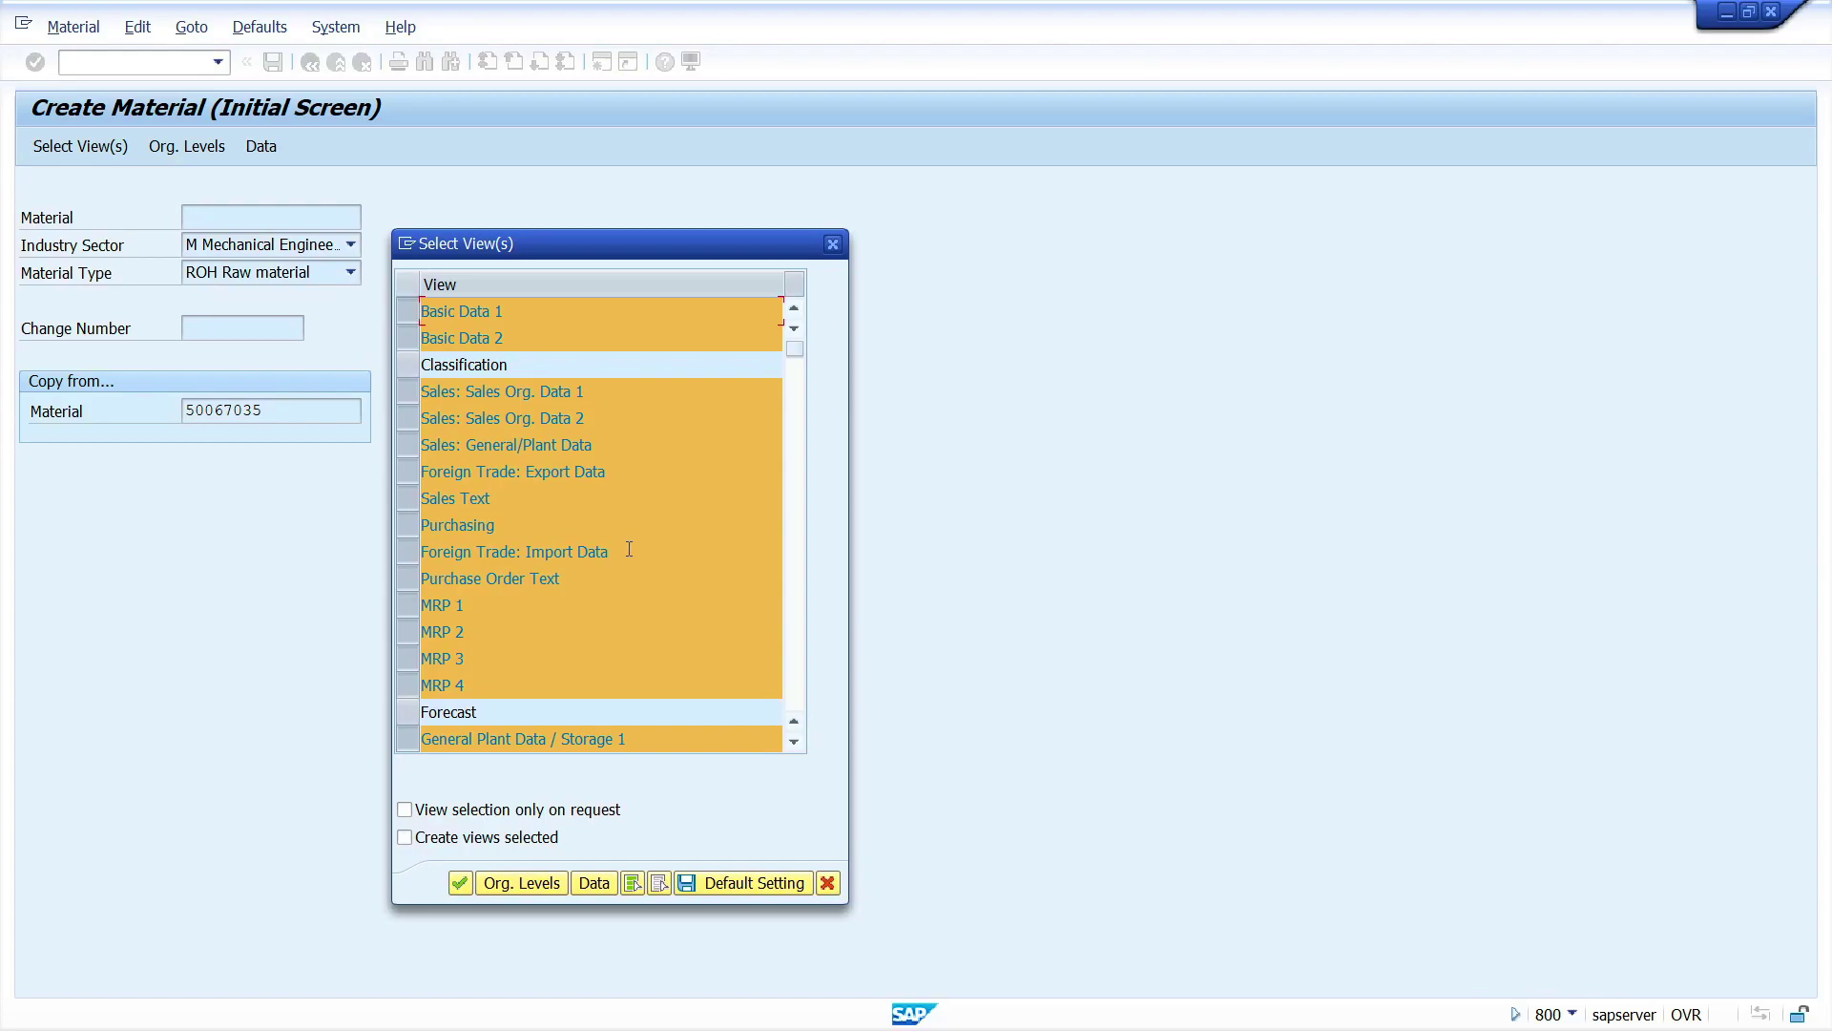
key(Return)
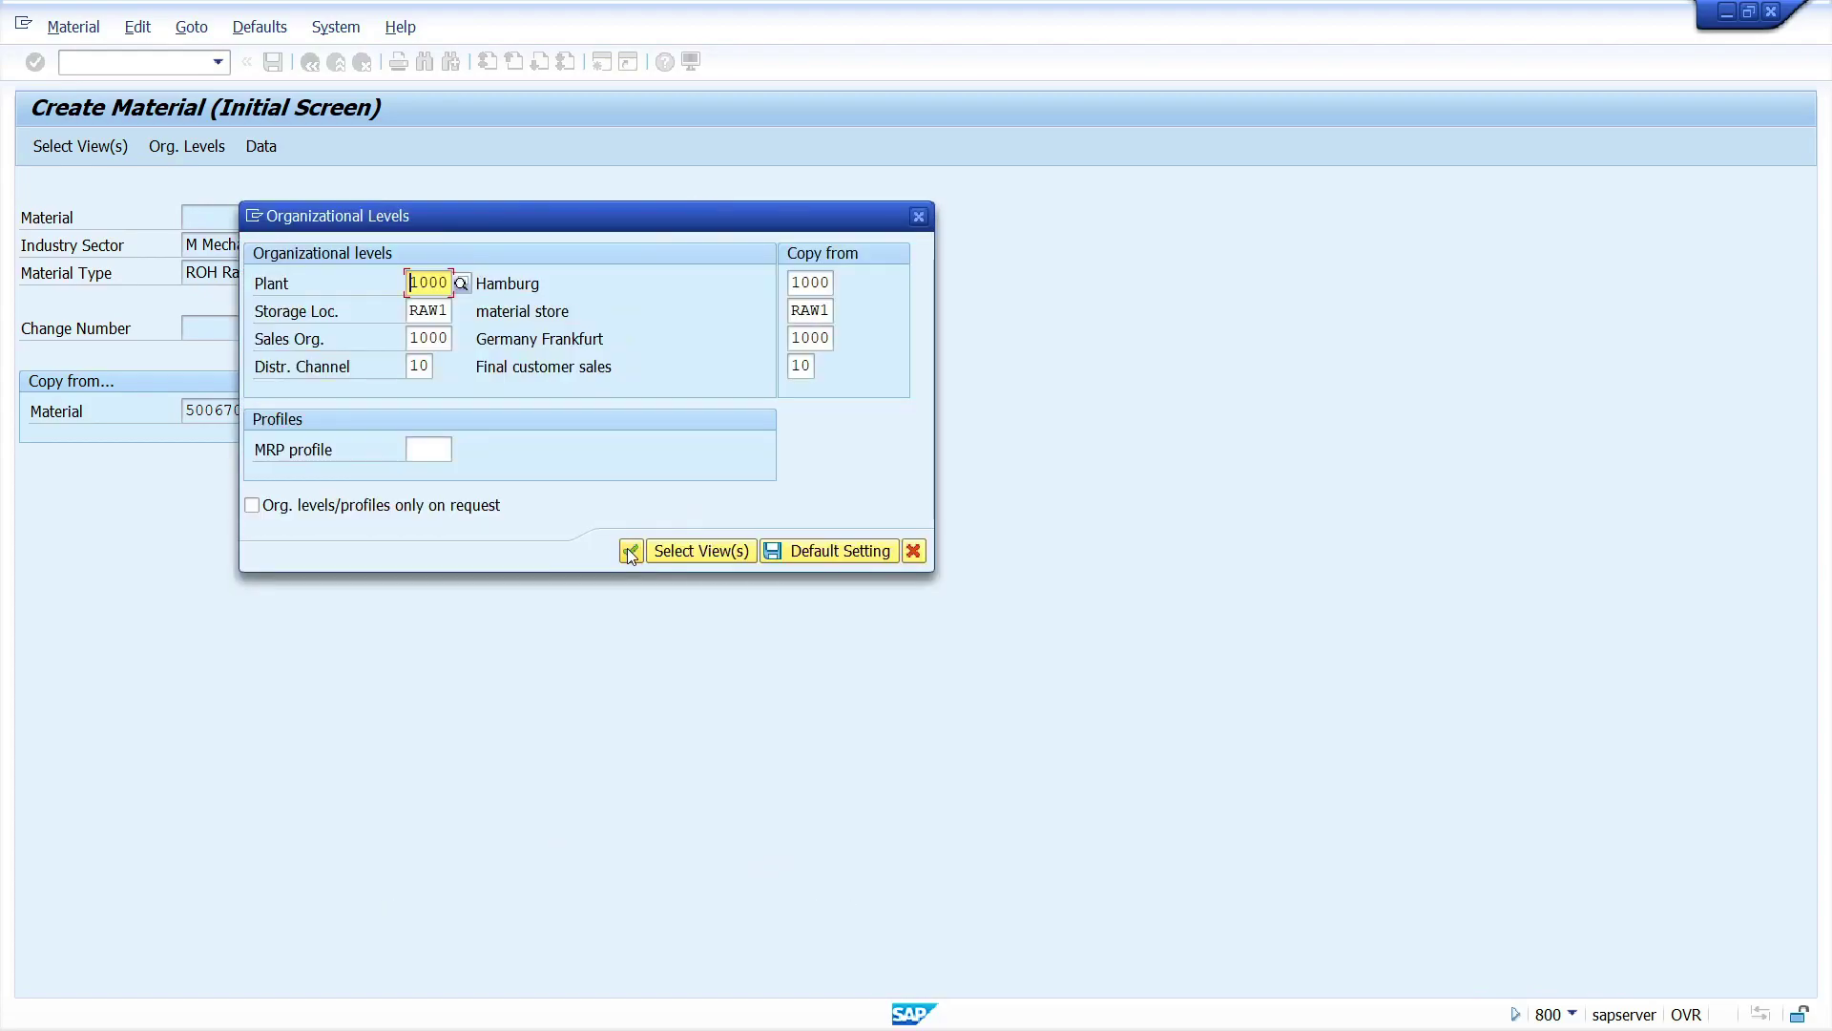
click(630, 552)
Complete the views with source list required and safety stock 45, then save the material.
key(Return)
key(Return)
key(Return)
key(Return)
key(Return)
key(Return)
key(Return)
key(Return)
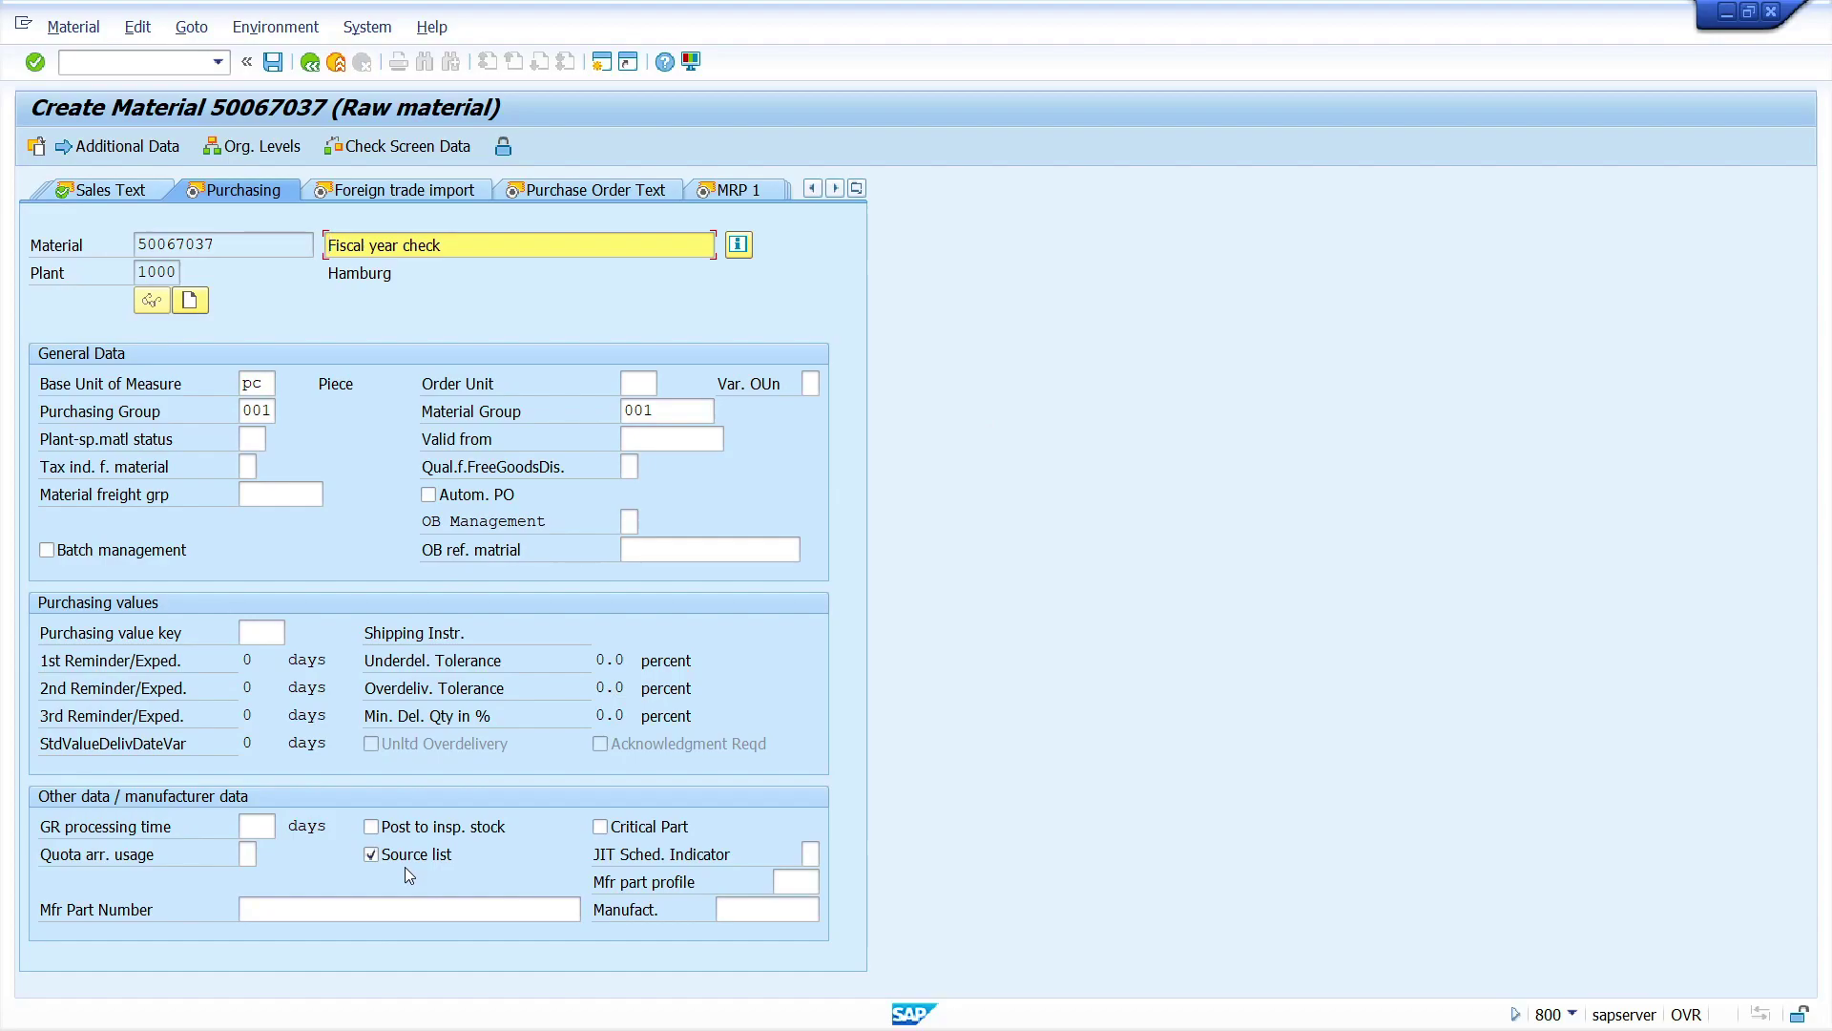
key(Return)
key(Return)
key(Return)
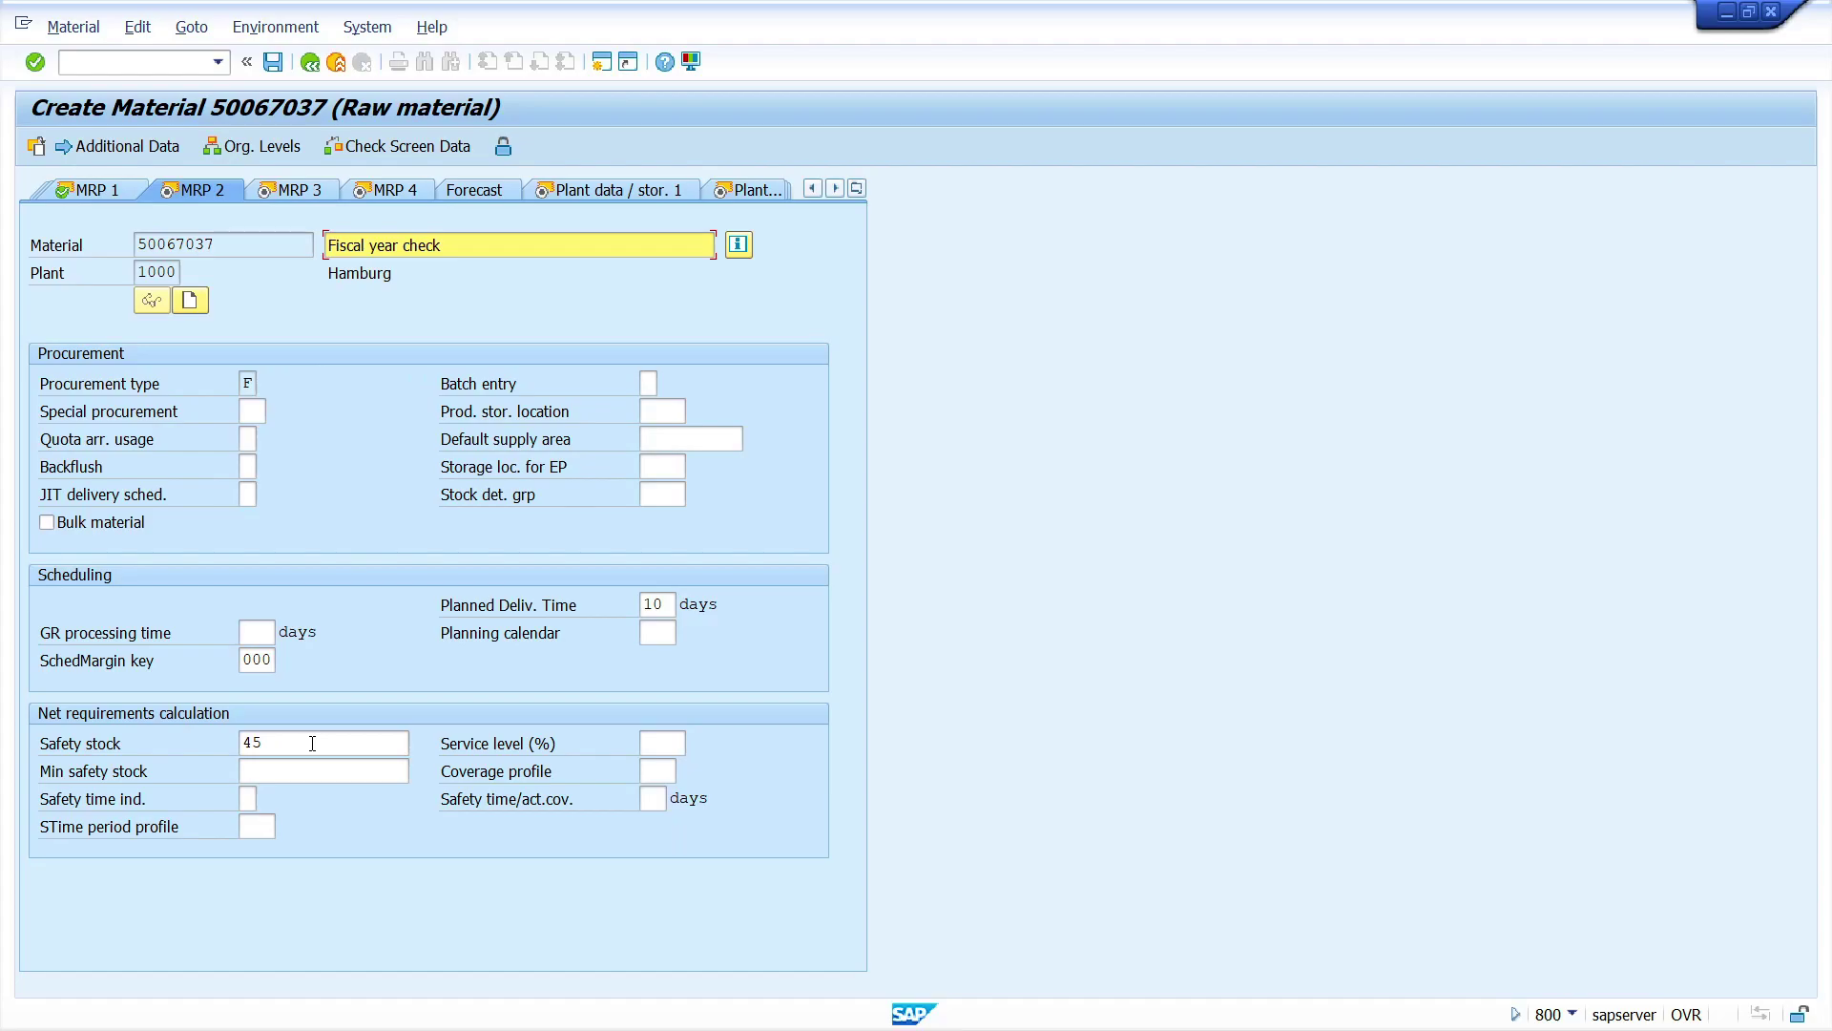
key(Return)
key(Return)
key(Return)
key(Return)
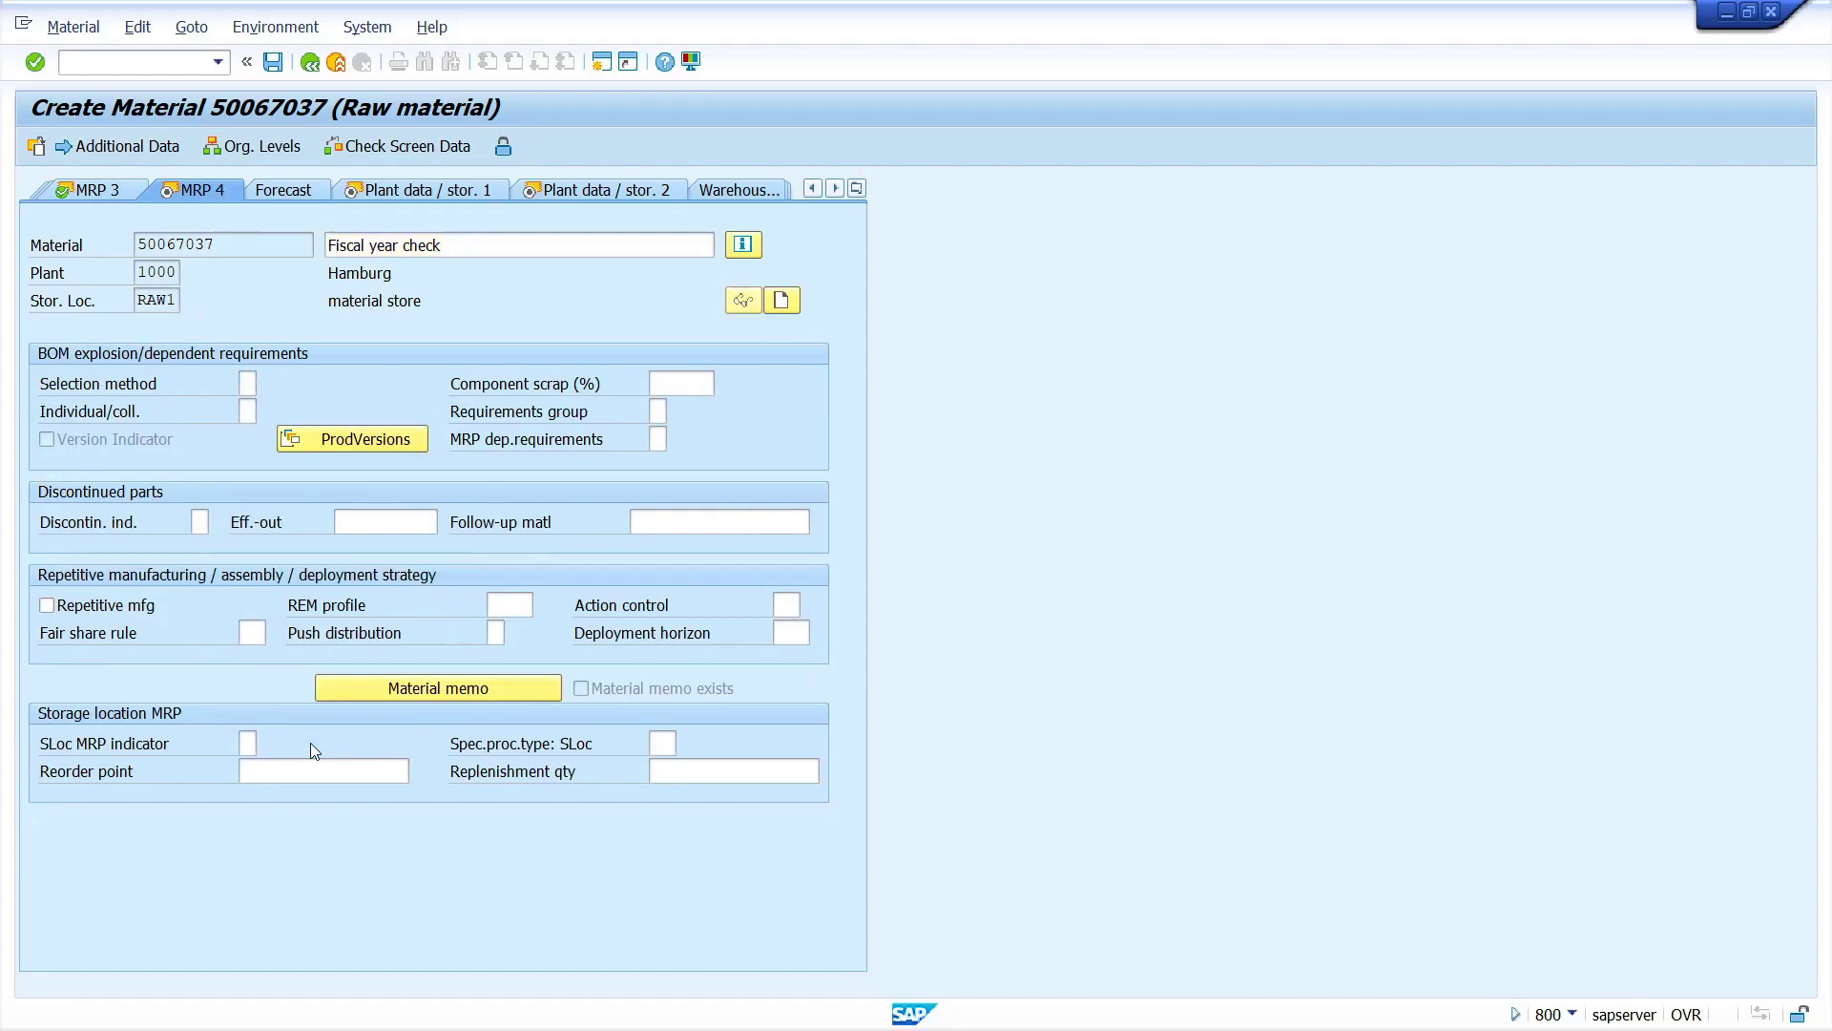
key(Return)
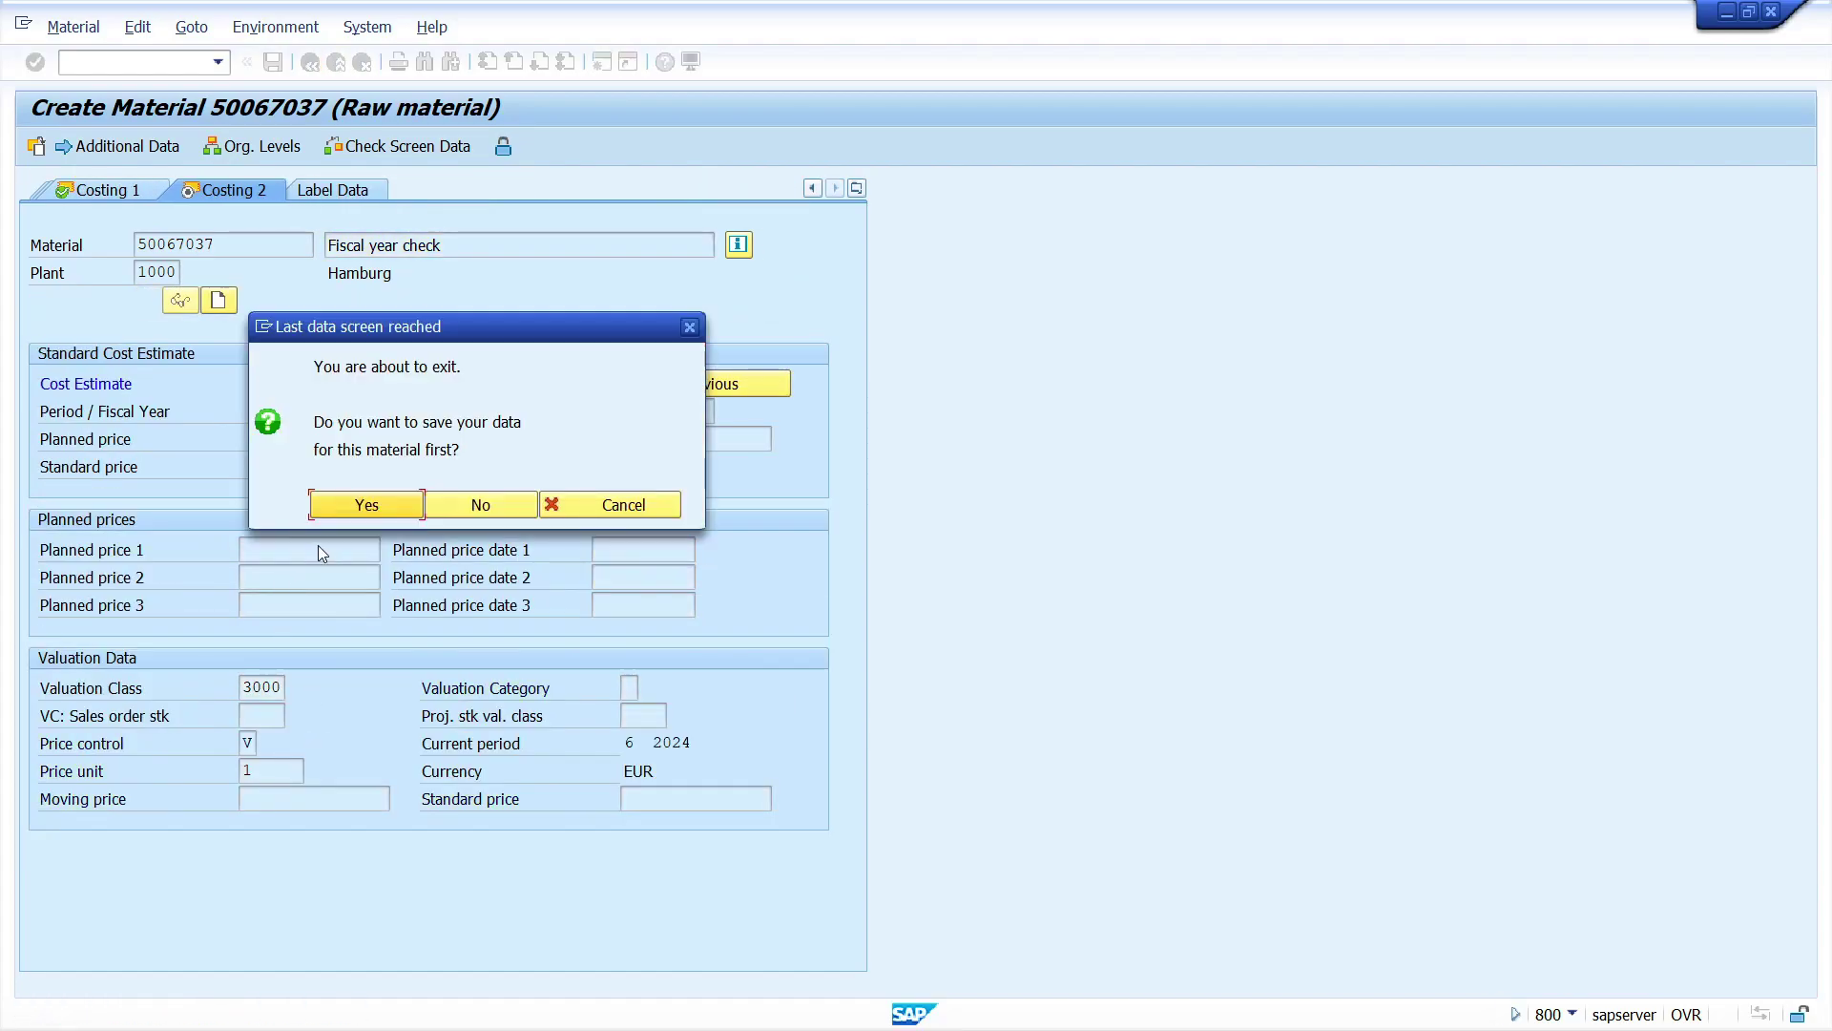
click(367, 505)
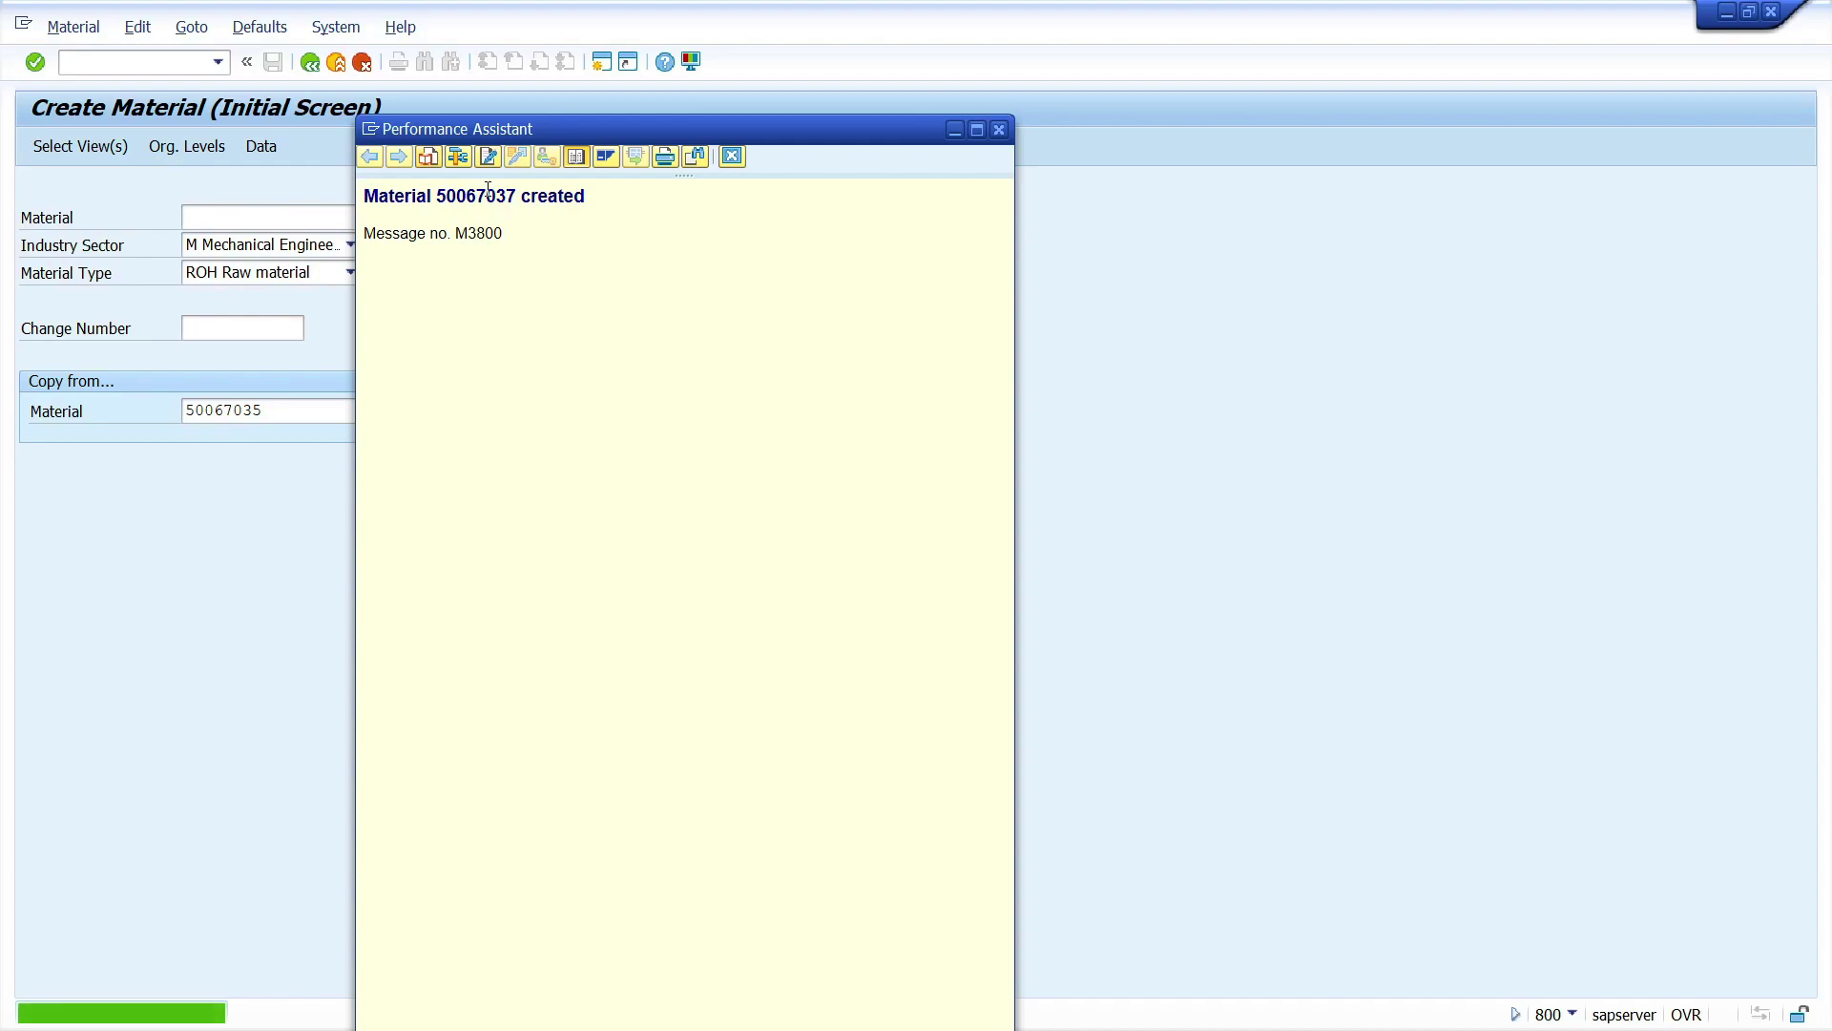
click(150, 62)
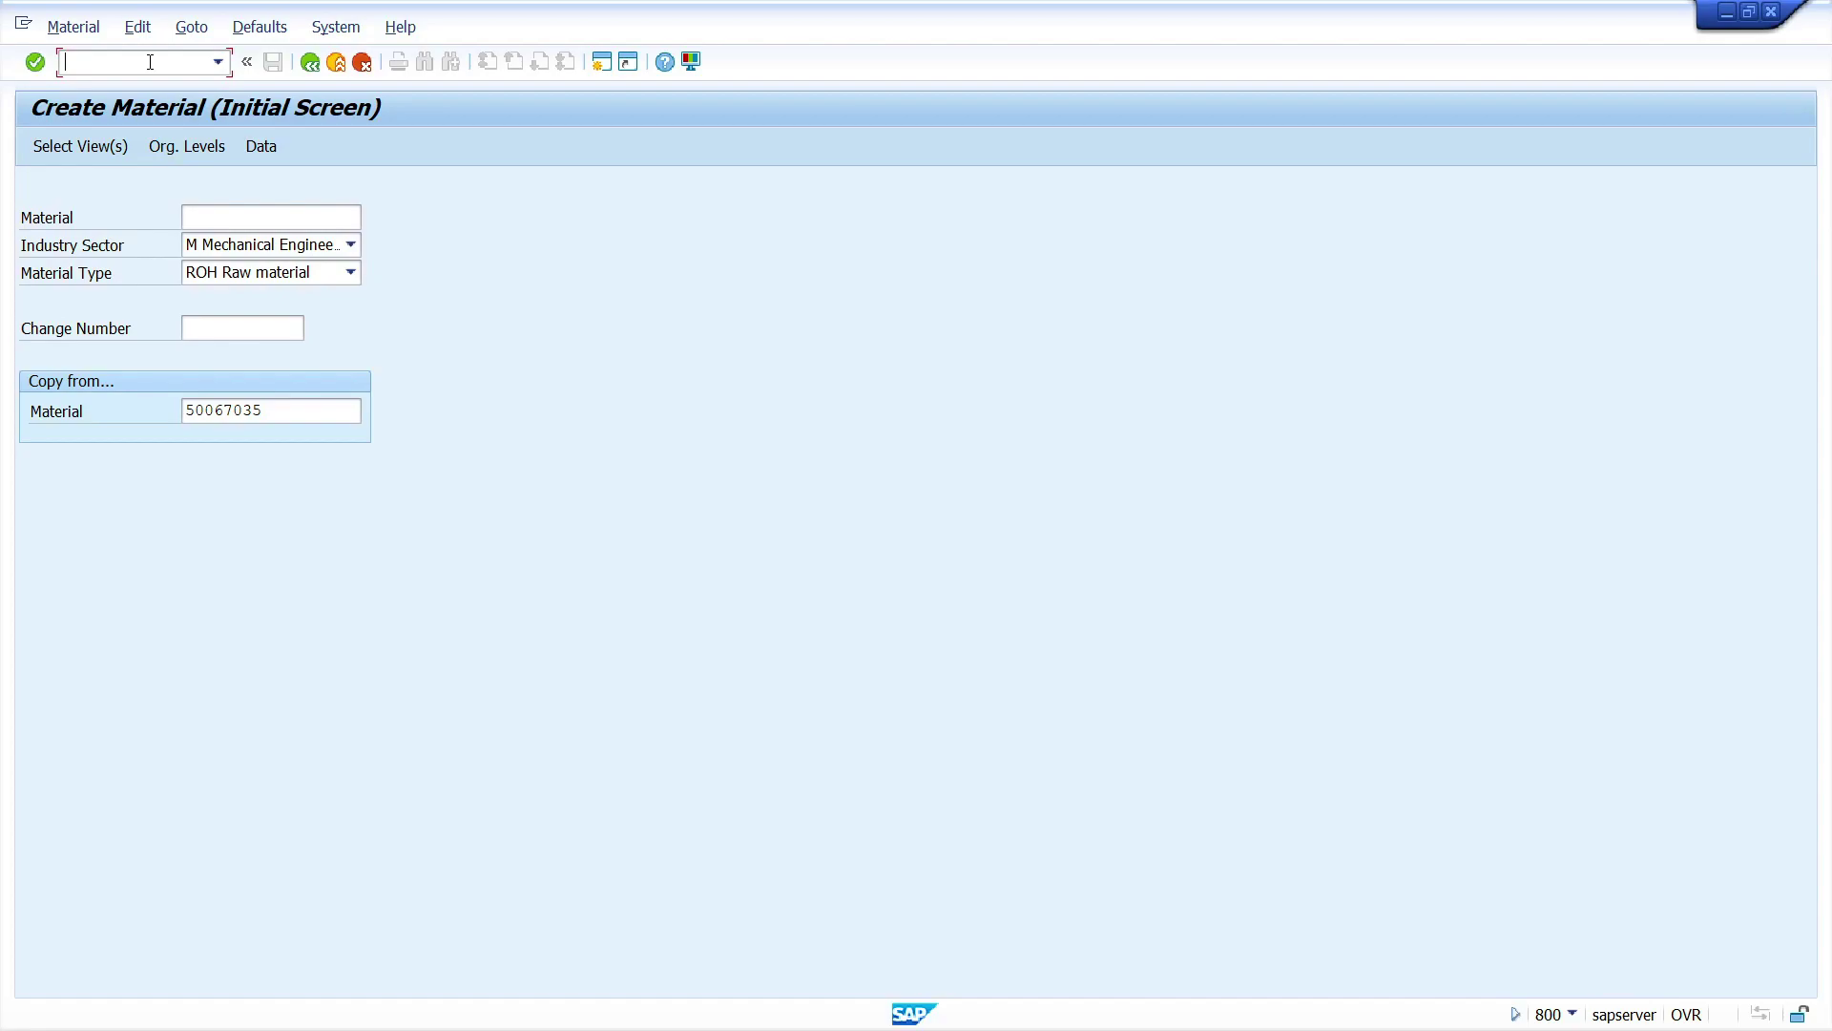
Create and save the ME11 info record for material 50067037 with vendor 1000 in org 1000.
text(me11)
key(Return)
key(Tab)
key(Tab)
key(Return)
text(10)
key(Tab)
text(001)
key(Tab)
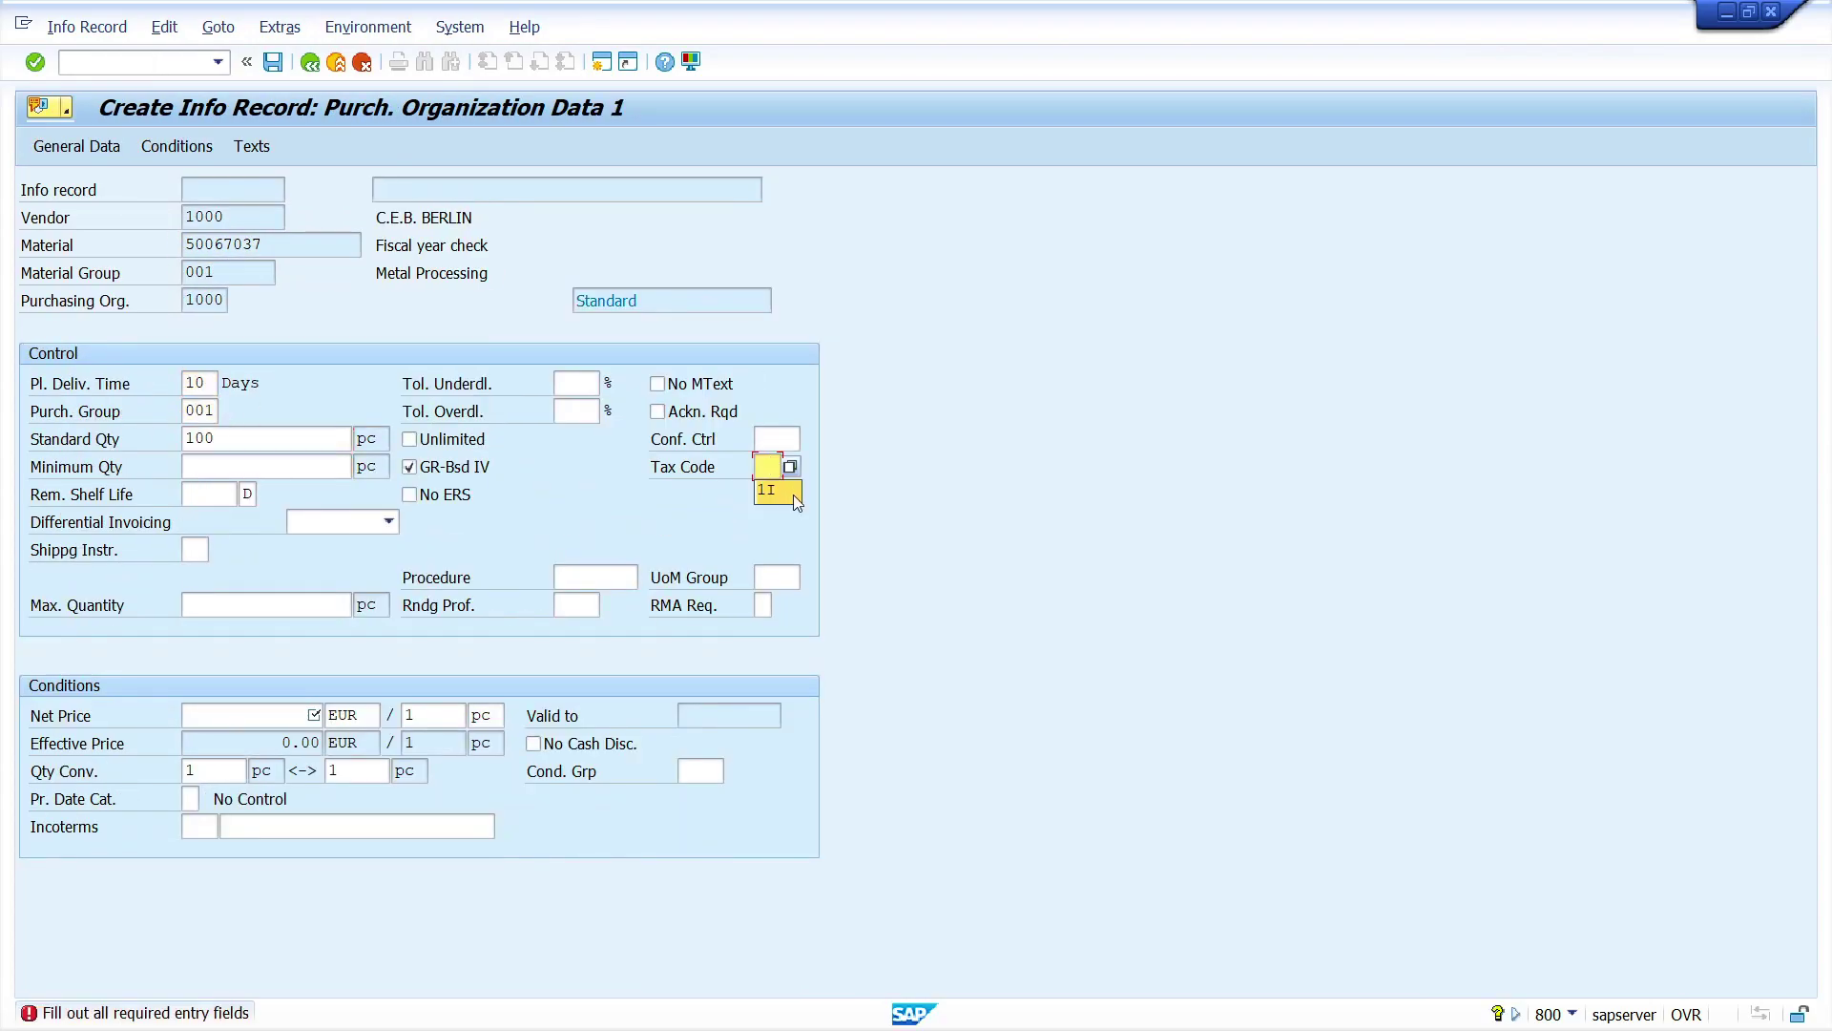
text(I1)
key(Tab)
text(10)
key(ctrl+s)
Create and save the info record for vendor 1001 with tax code 1I.
text(1001)
key(Return)
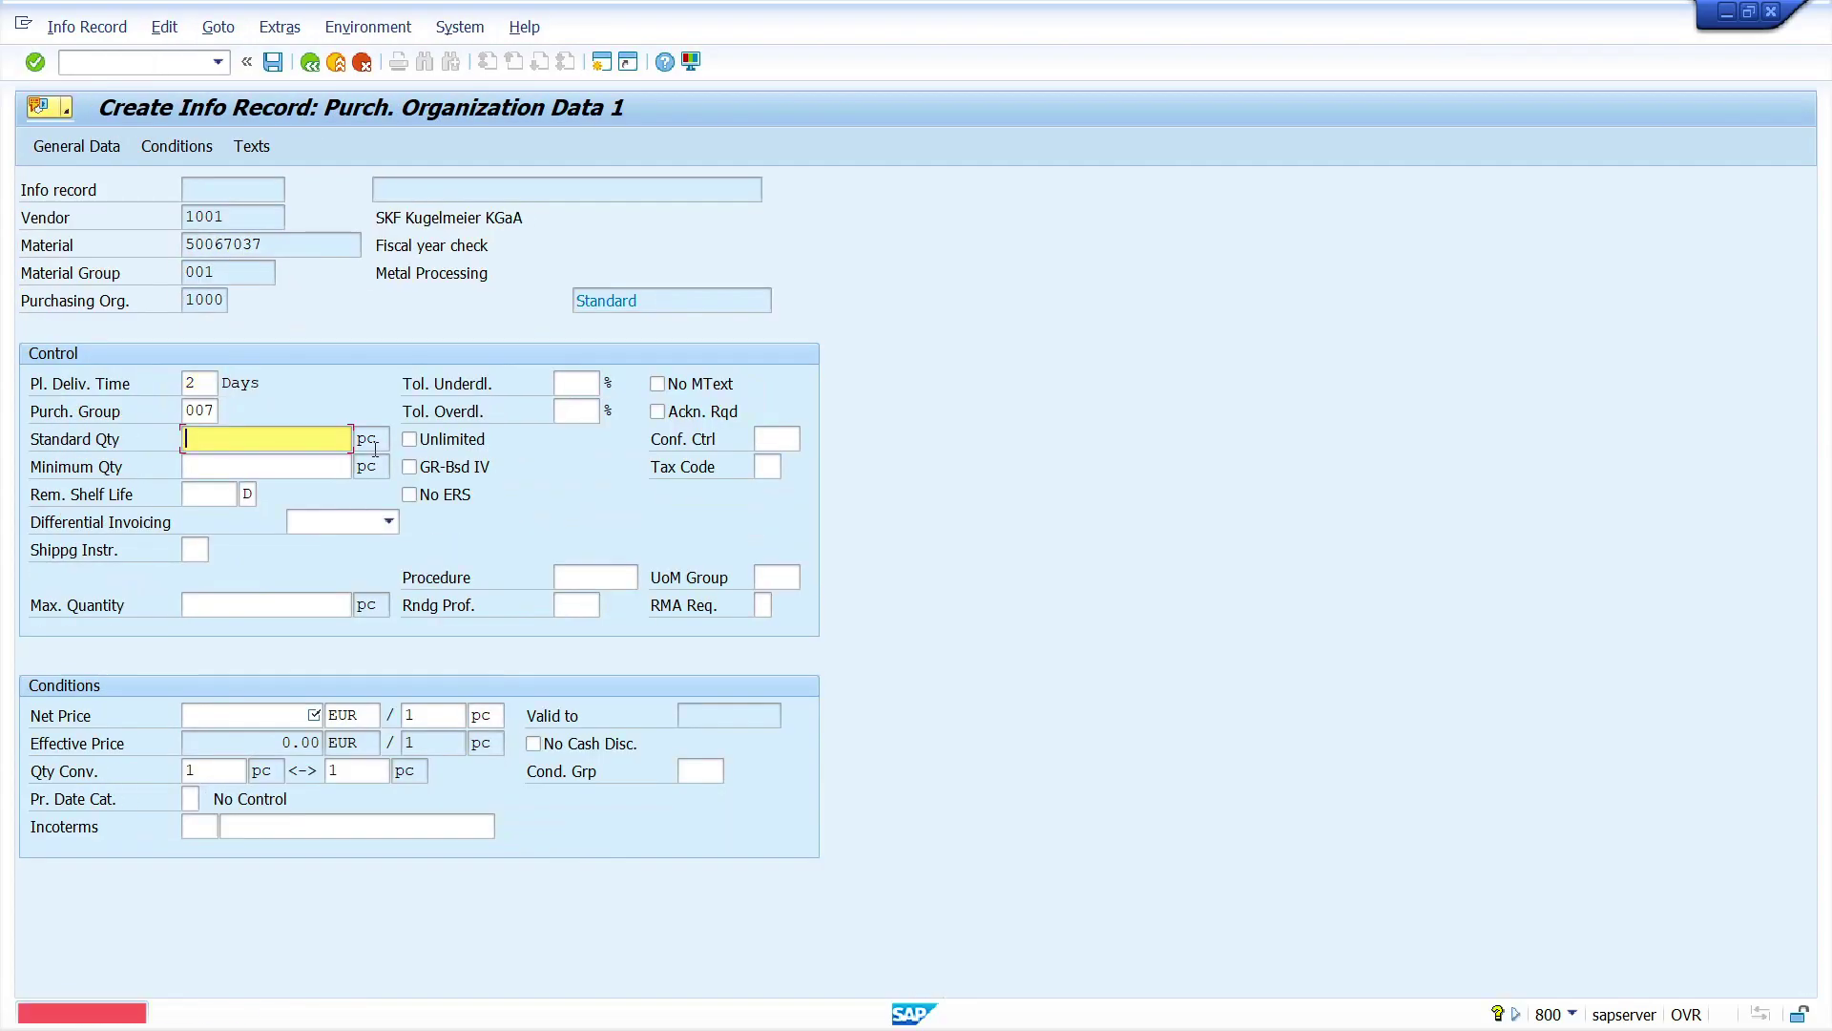
text(100)
key(Return)
text(1I)
key(Tab)
text(1)
key(Return)
key(ctrl+s)
key(Delete)
Create and save the info record for vendor 1002 with tax code 1I.
text(1002)
key(Return)
text(10)
key(Tab)
text(001)
key(Tab)
text(100)
key(Return)
text(1I)
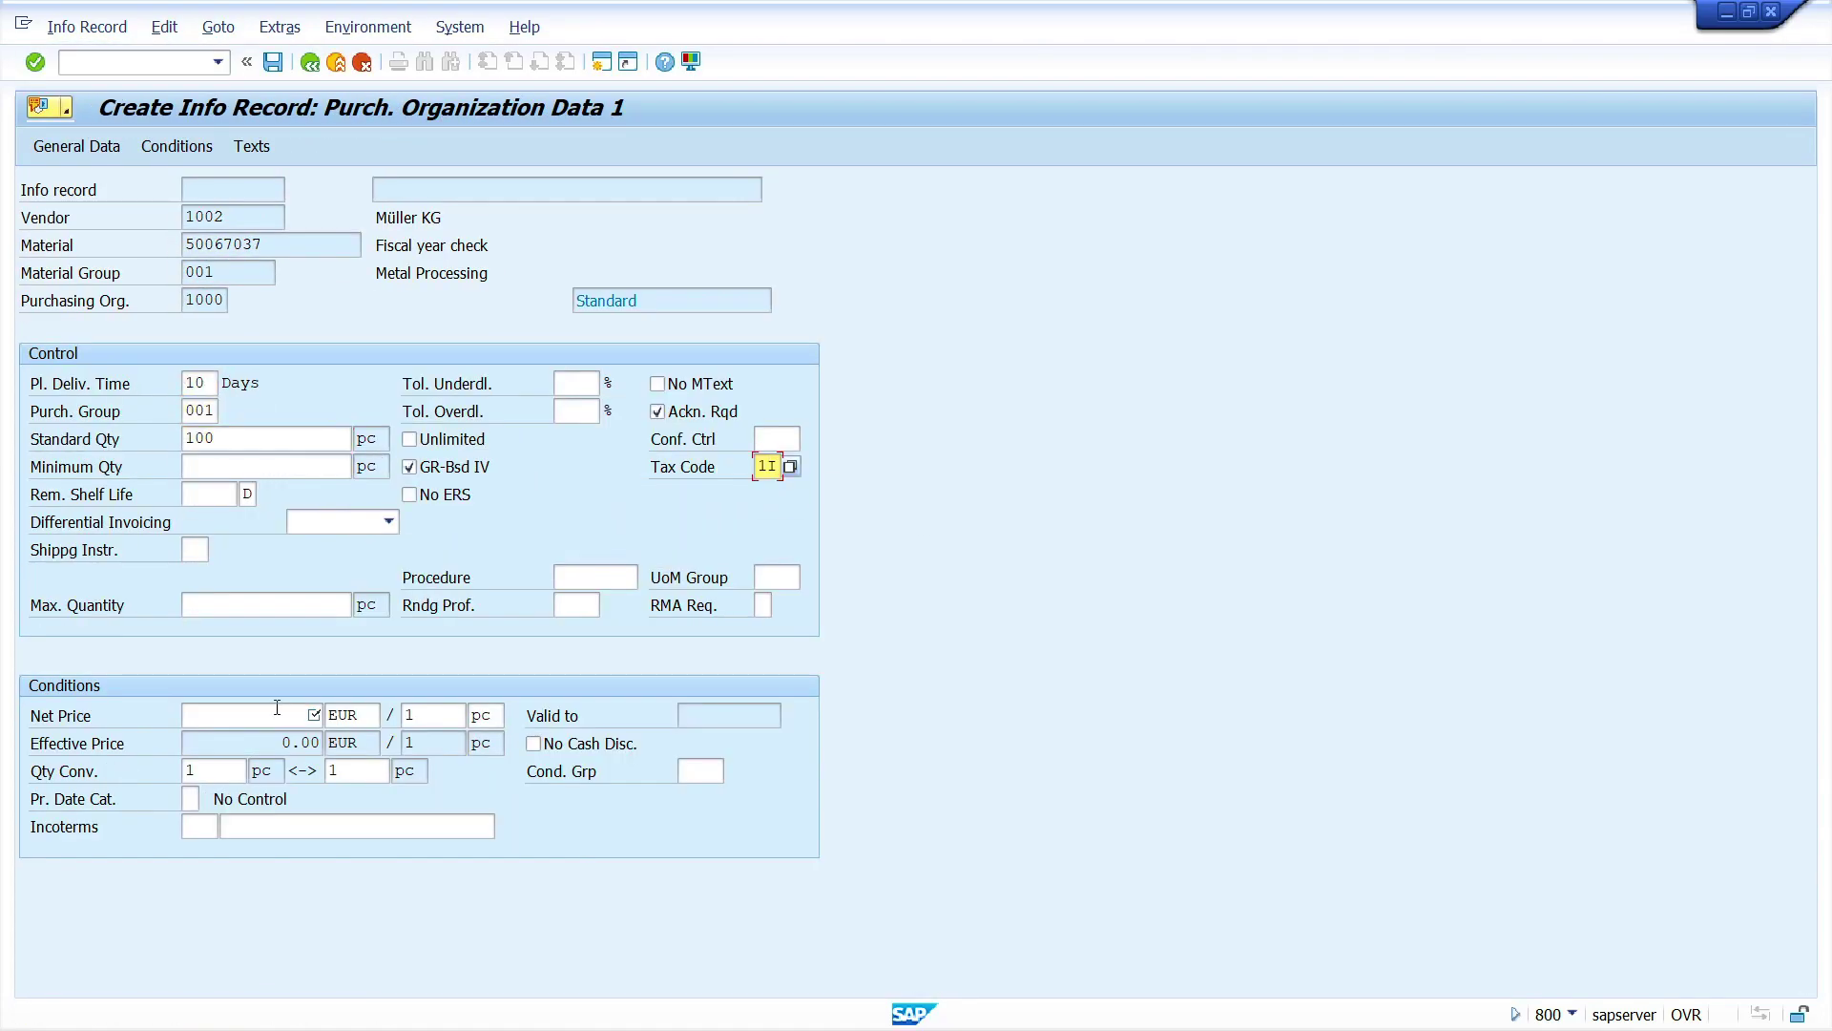
key(ctrl+s)
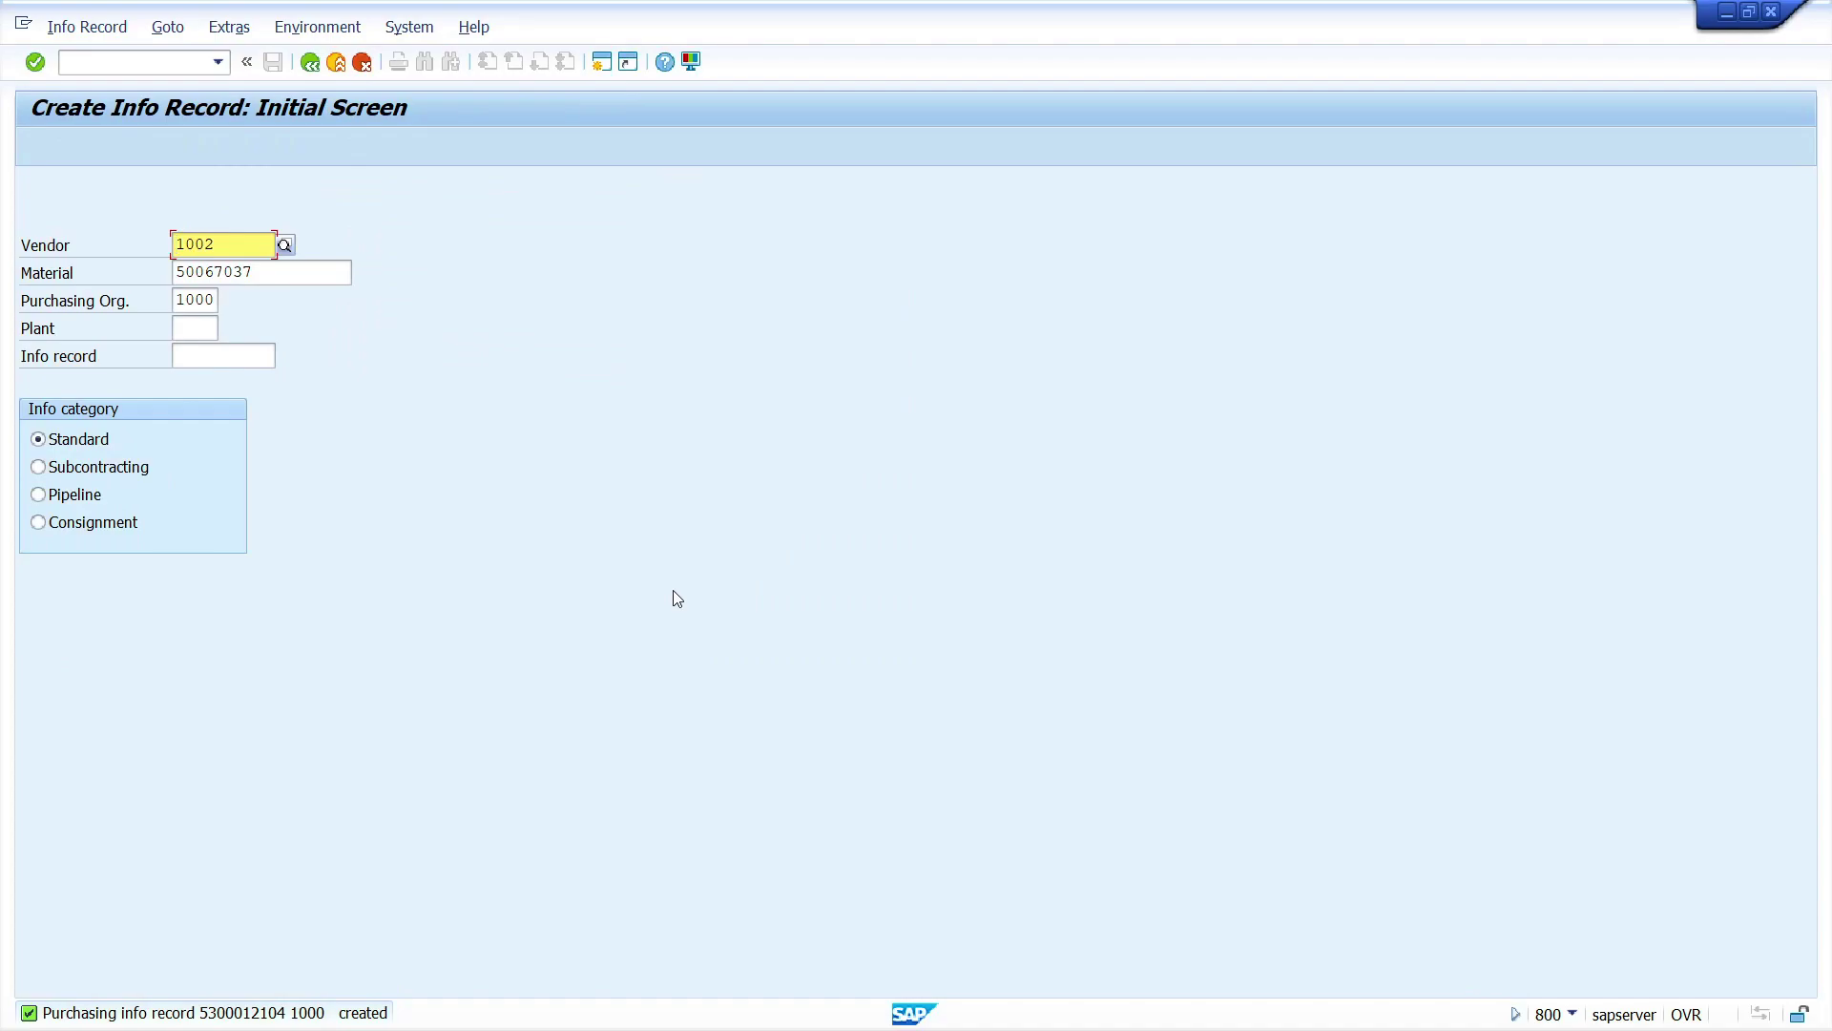
click(145, 67)
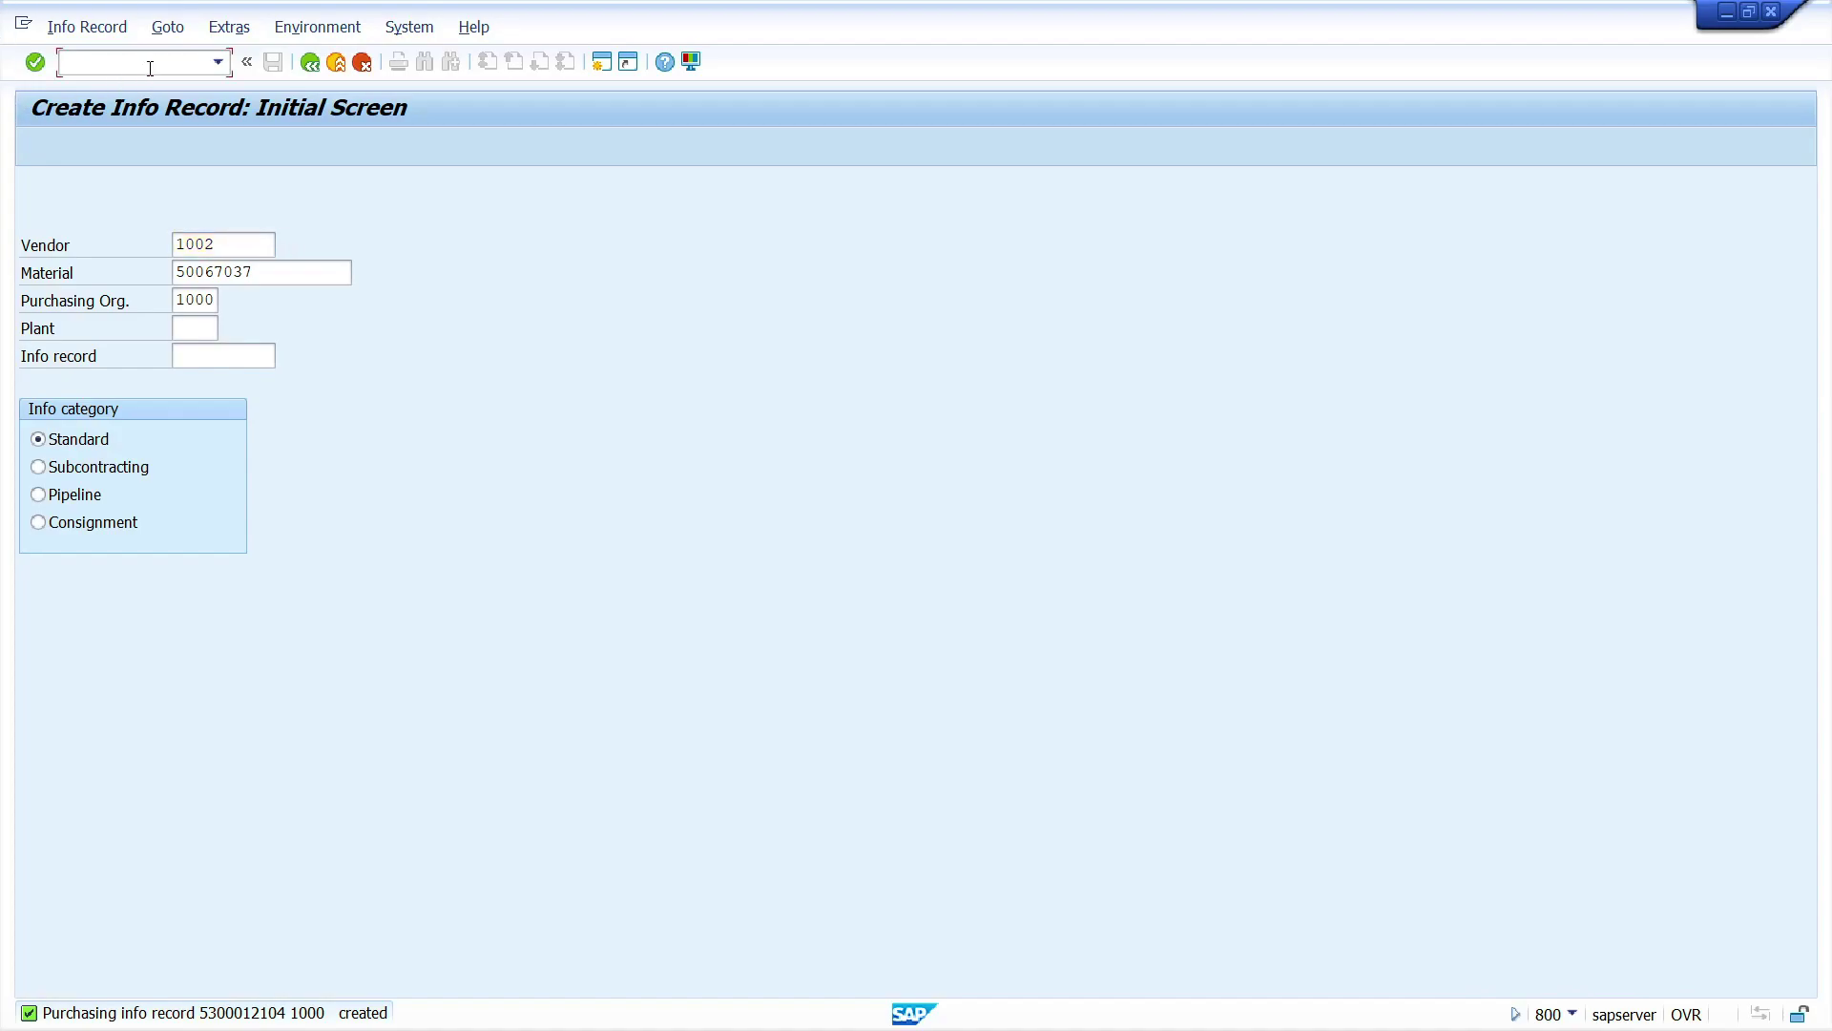
Open the source list for material 50067037 at plant 1000.
text(/n)
text(me11)
key(Return)
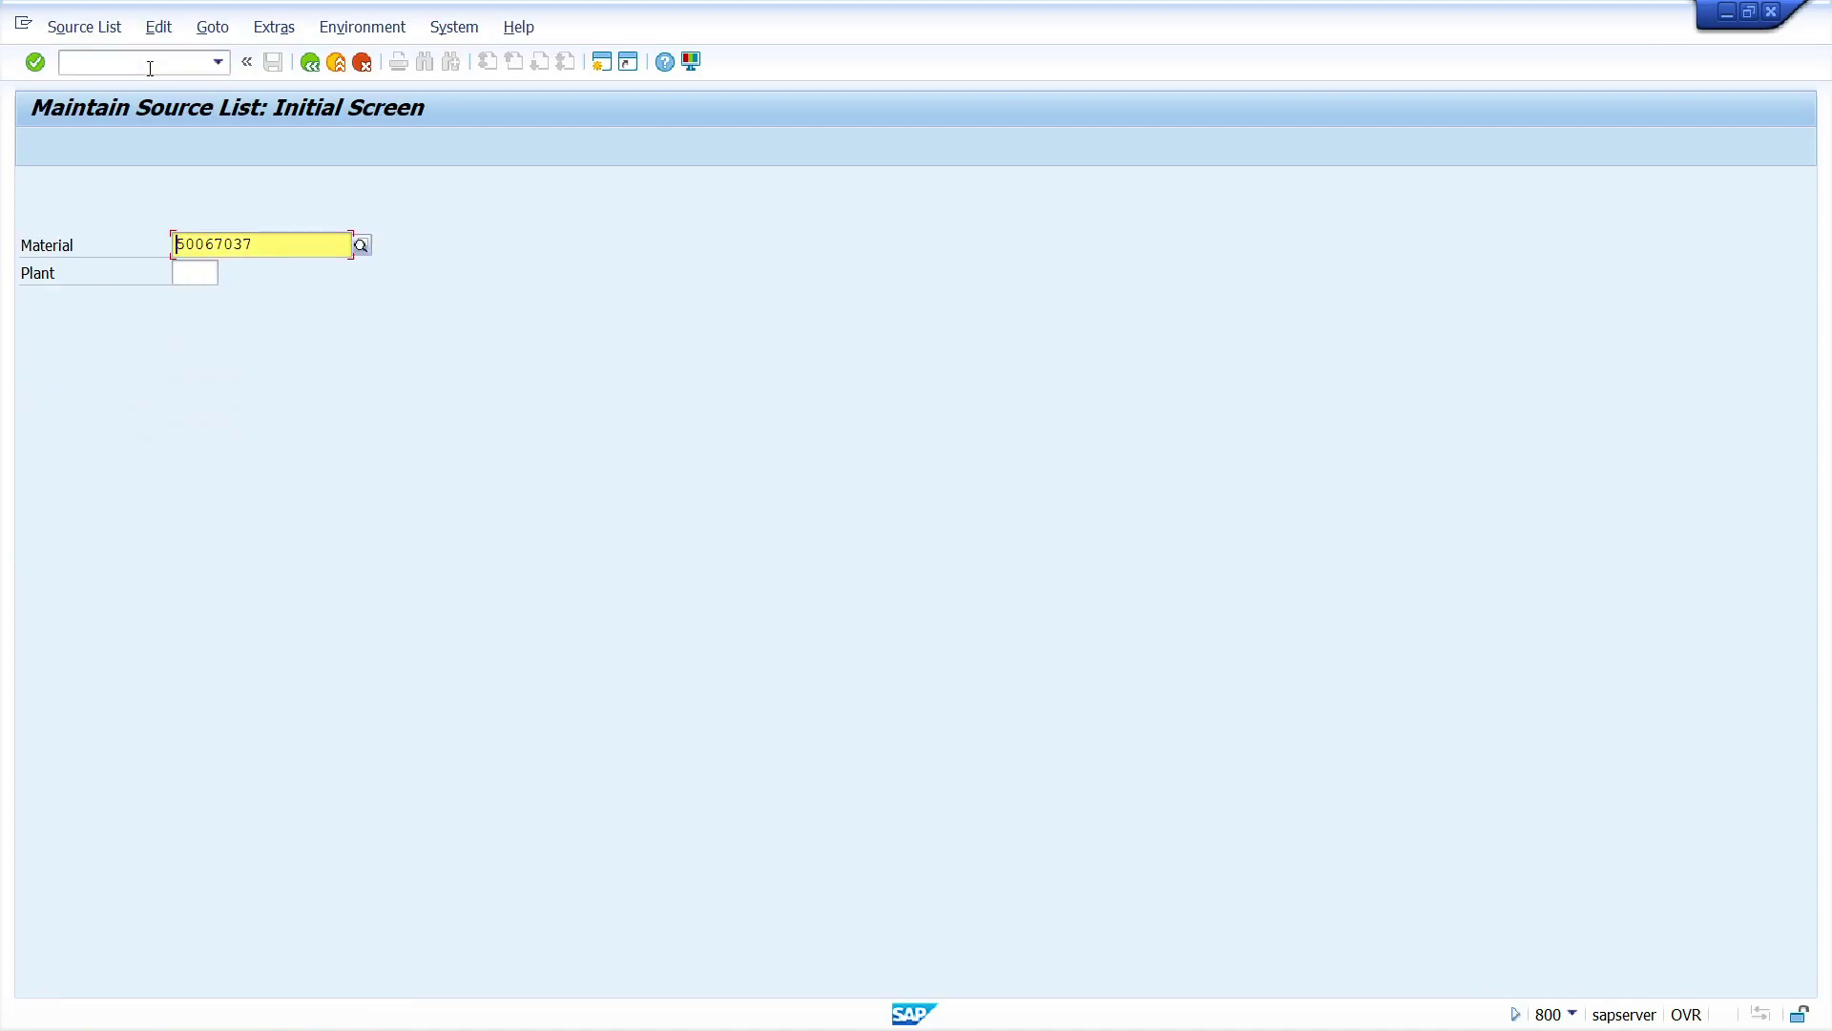
key(Tab)
text(1000)
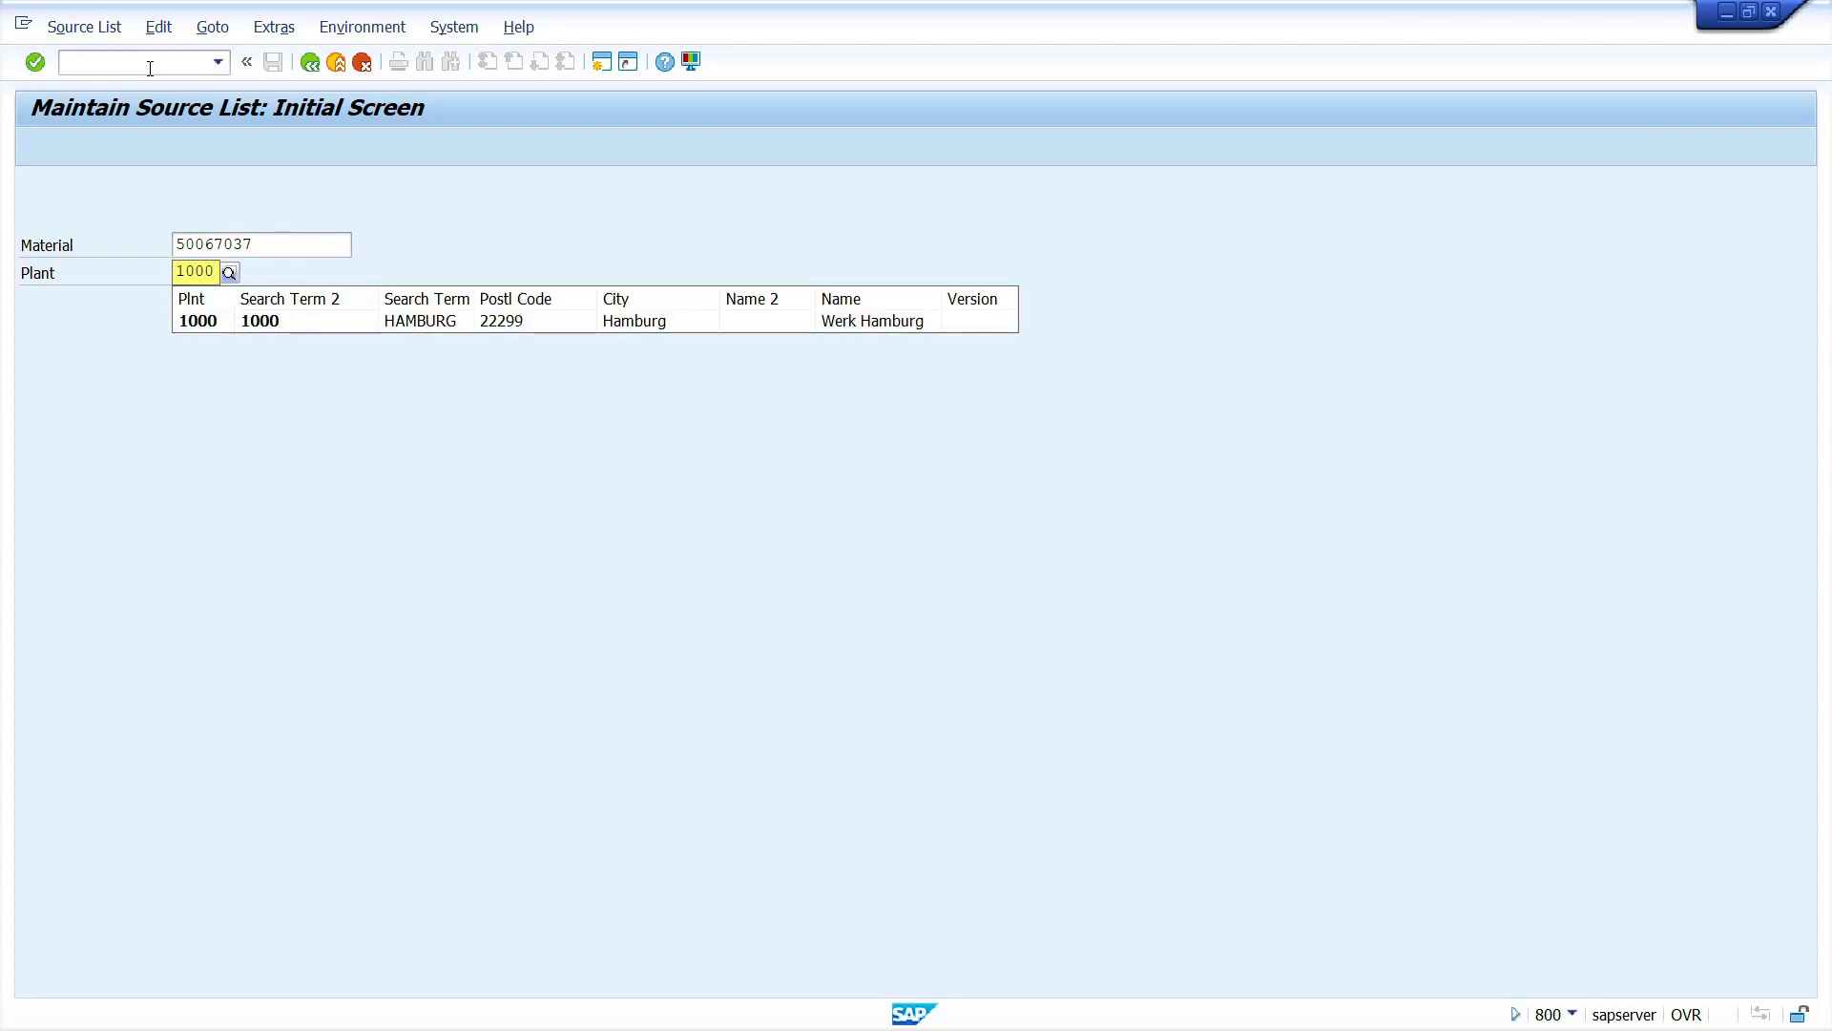
key(Return)
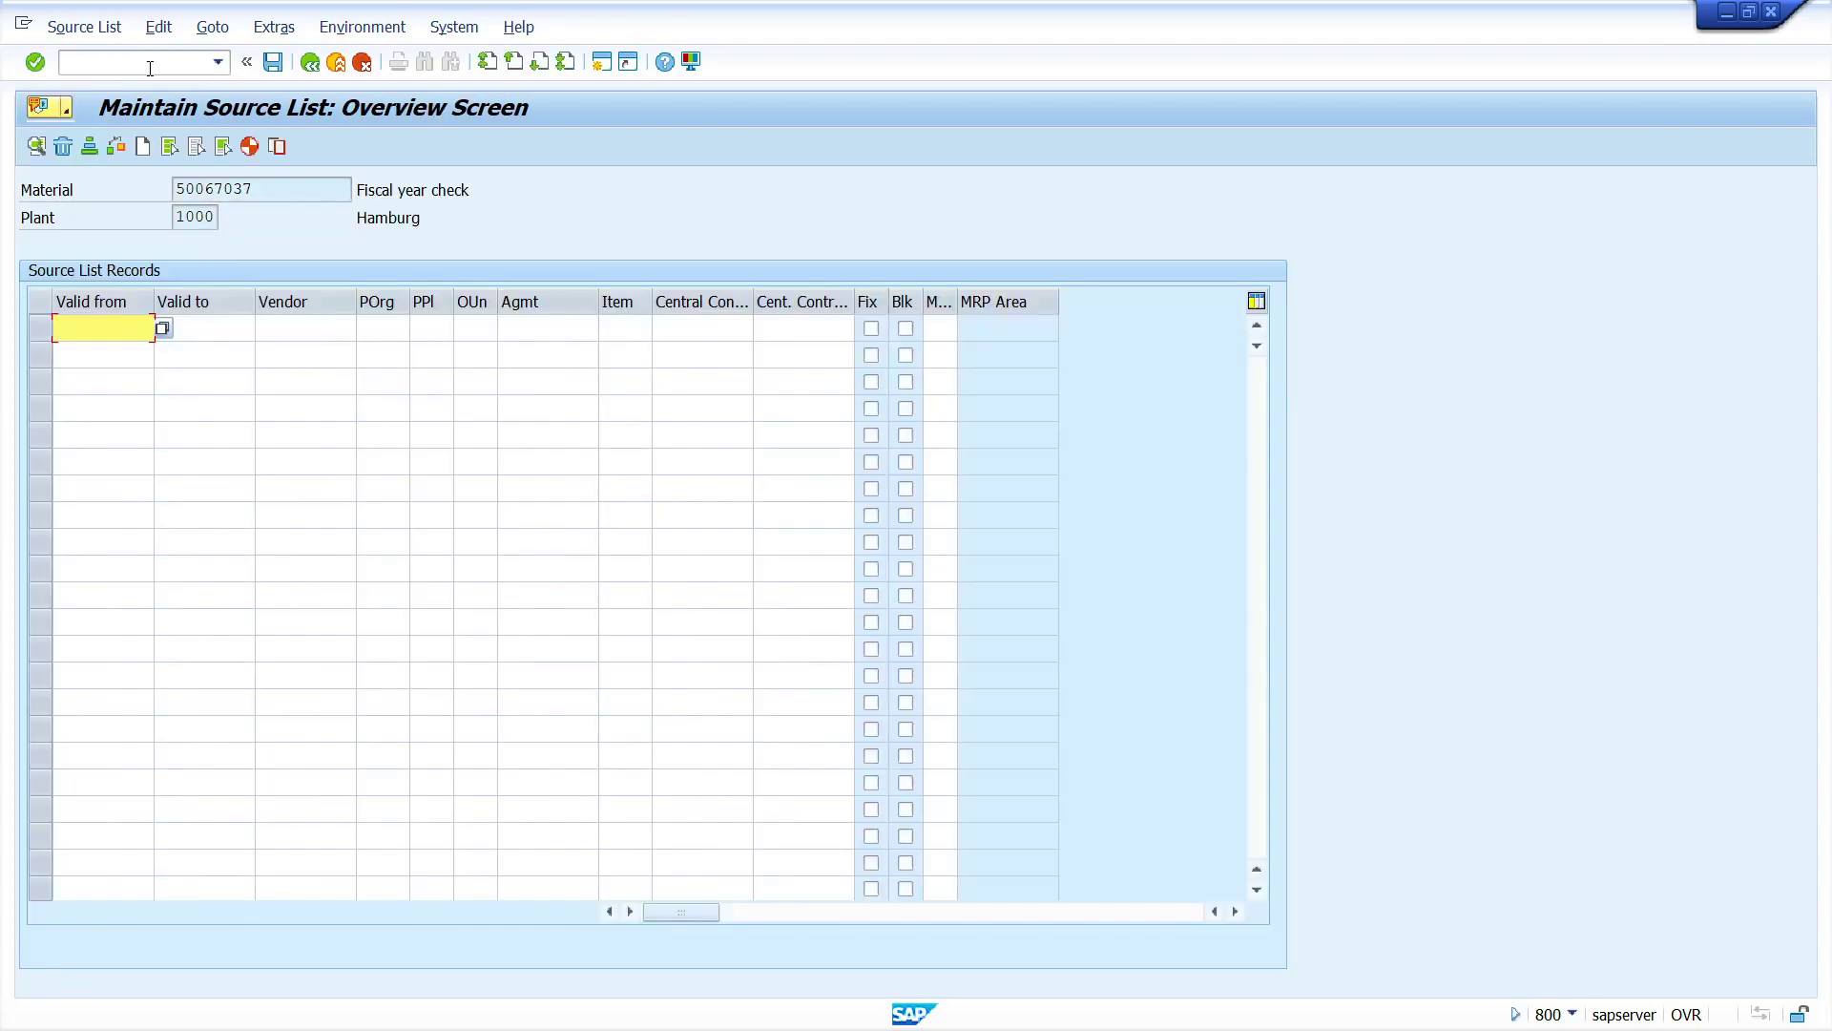
Fill row 1 with validity 16.06.2024 to 31.12.2024 and vendor 1000.
key(F4)
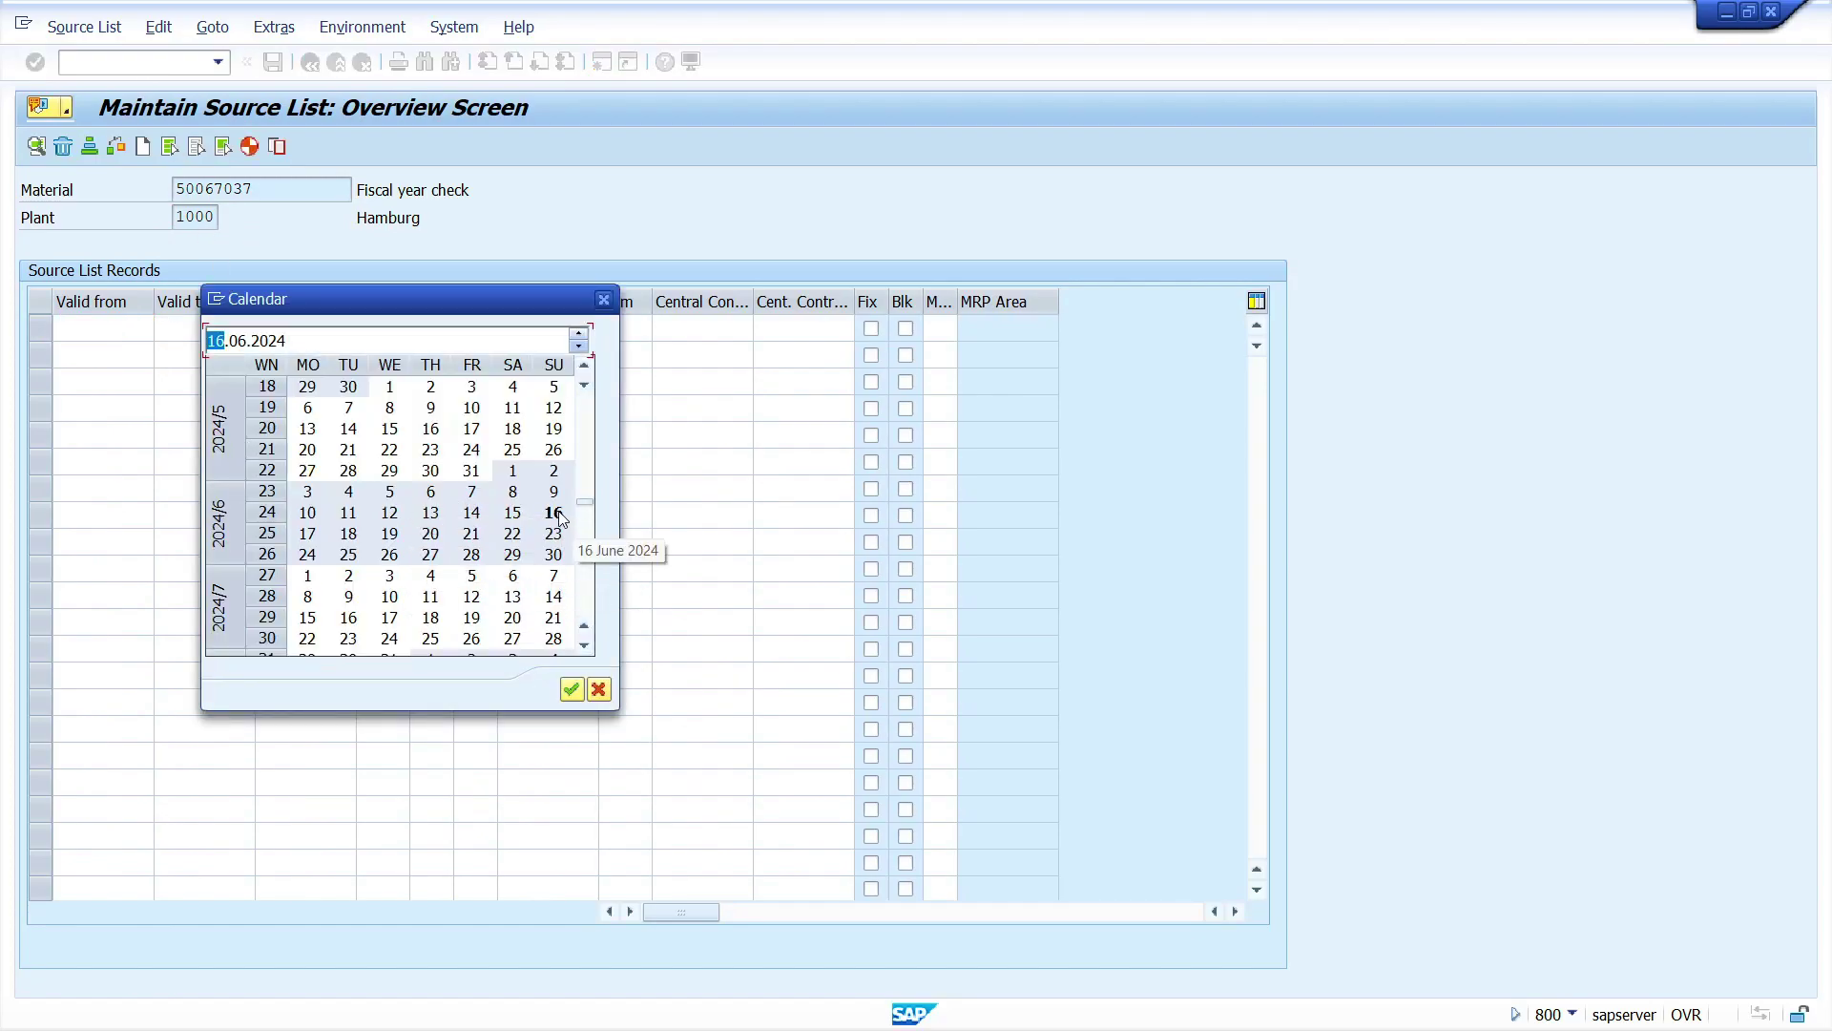
double_click(563, 518)
click(202, 329)
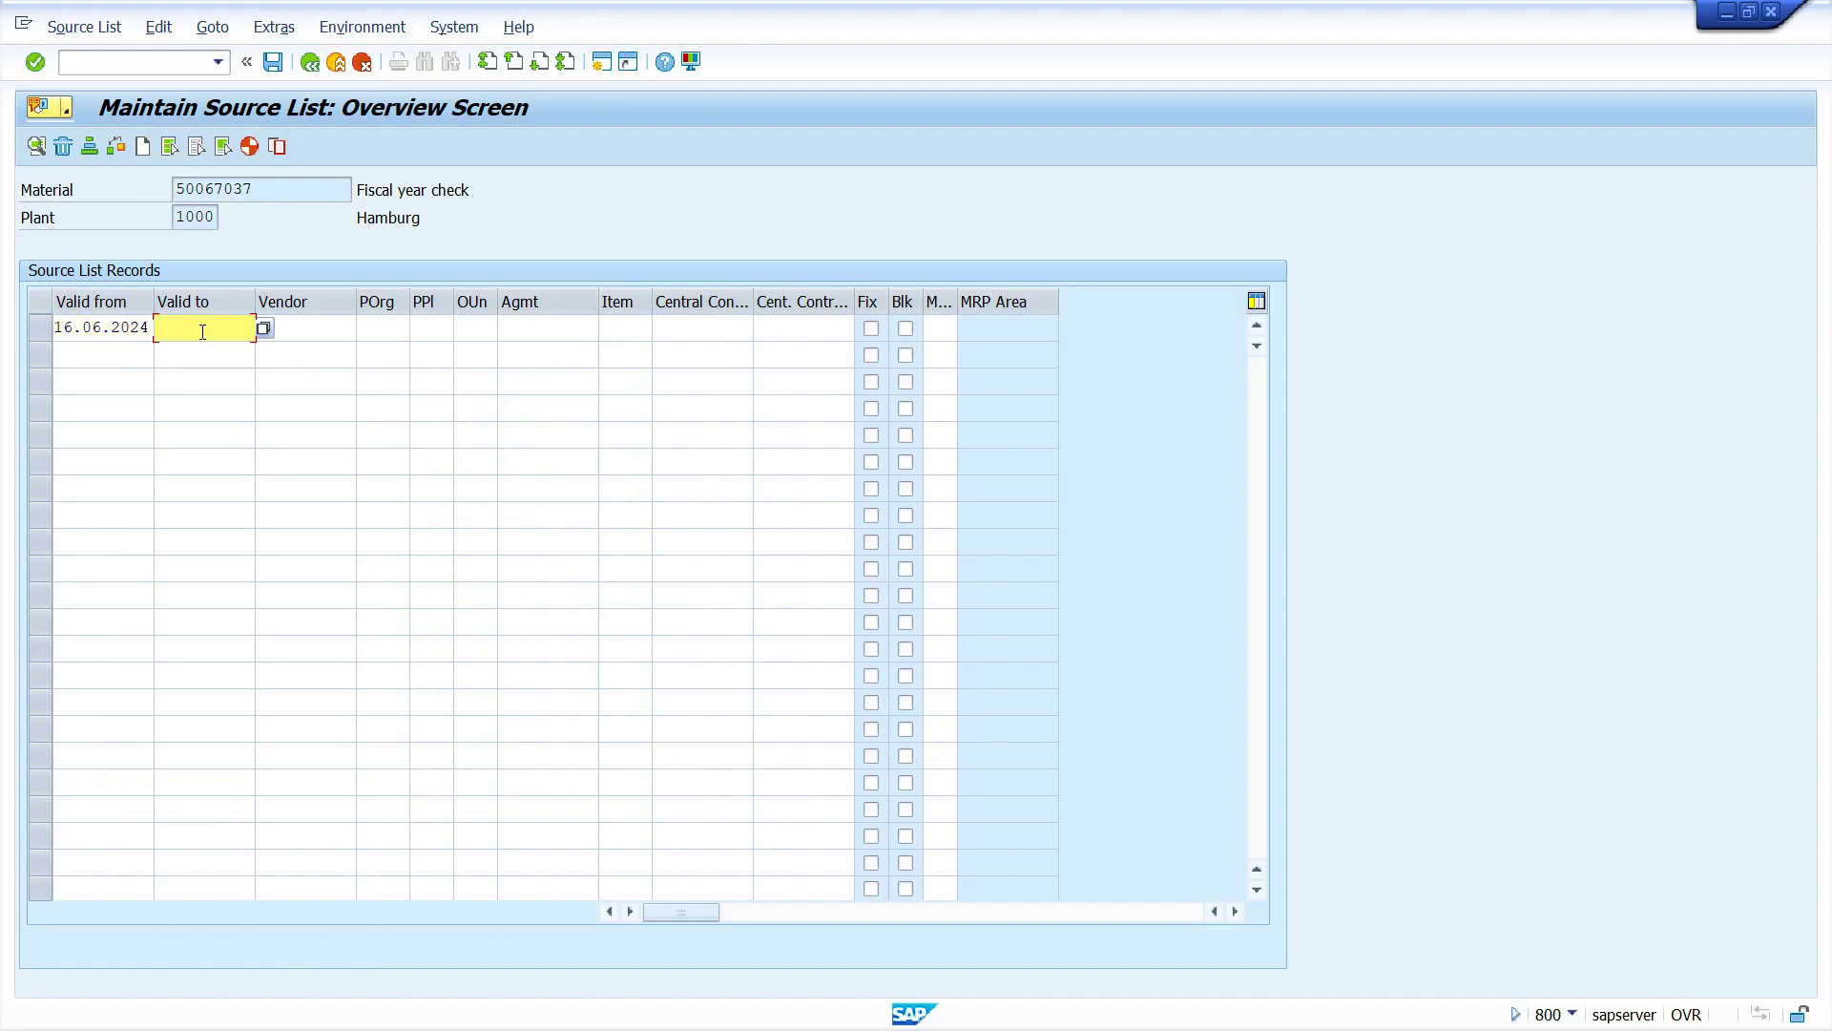
text(3)
click(206, 349)
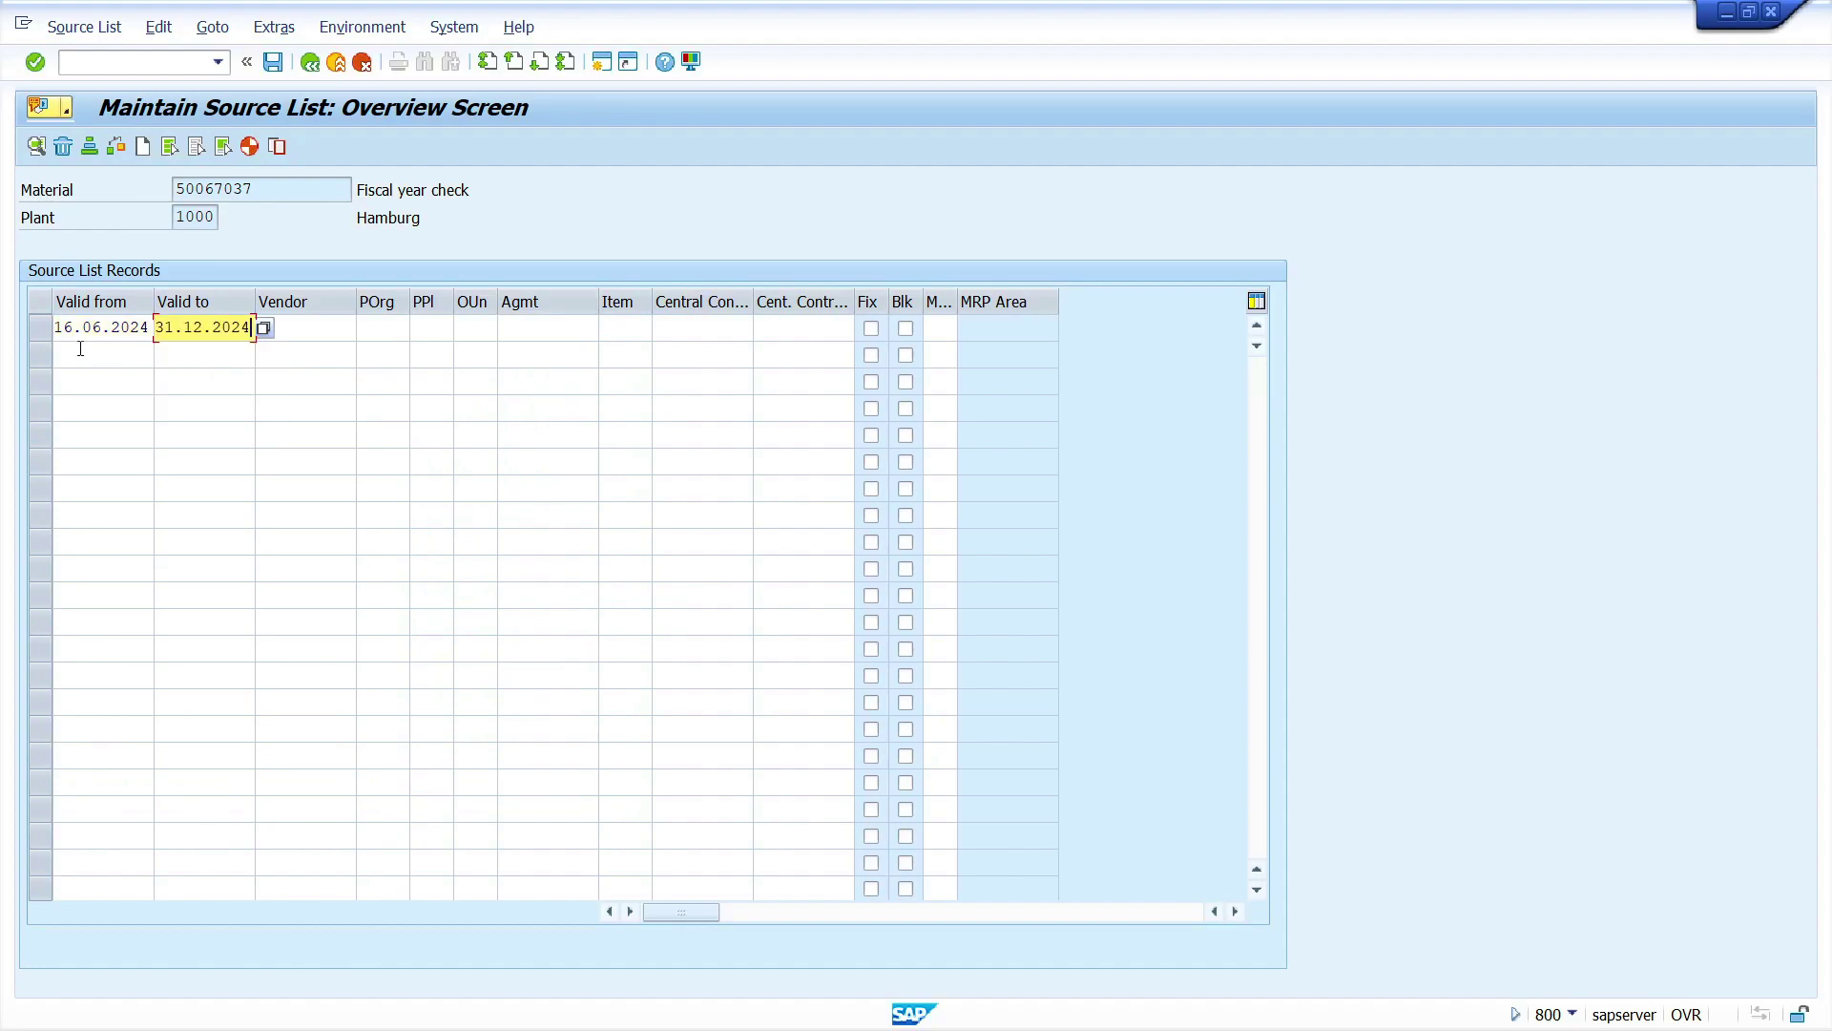
click(330, 329)
text(1000)
key(Tab)
text(1000)
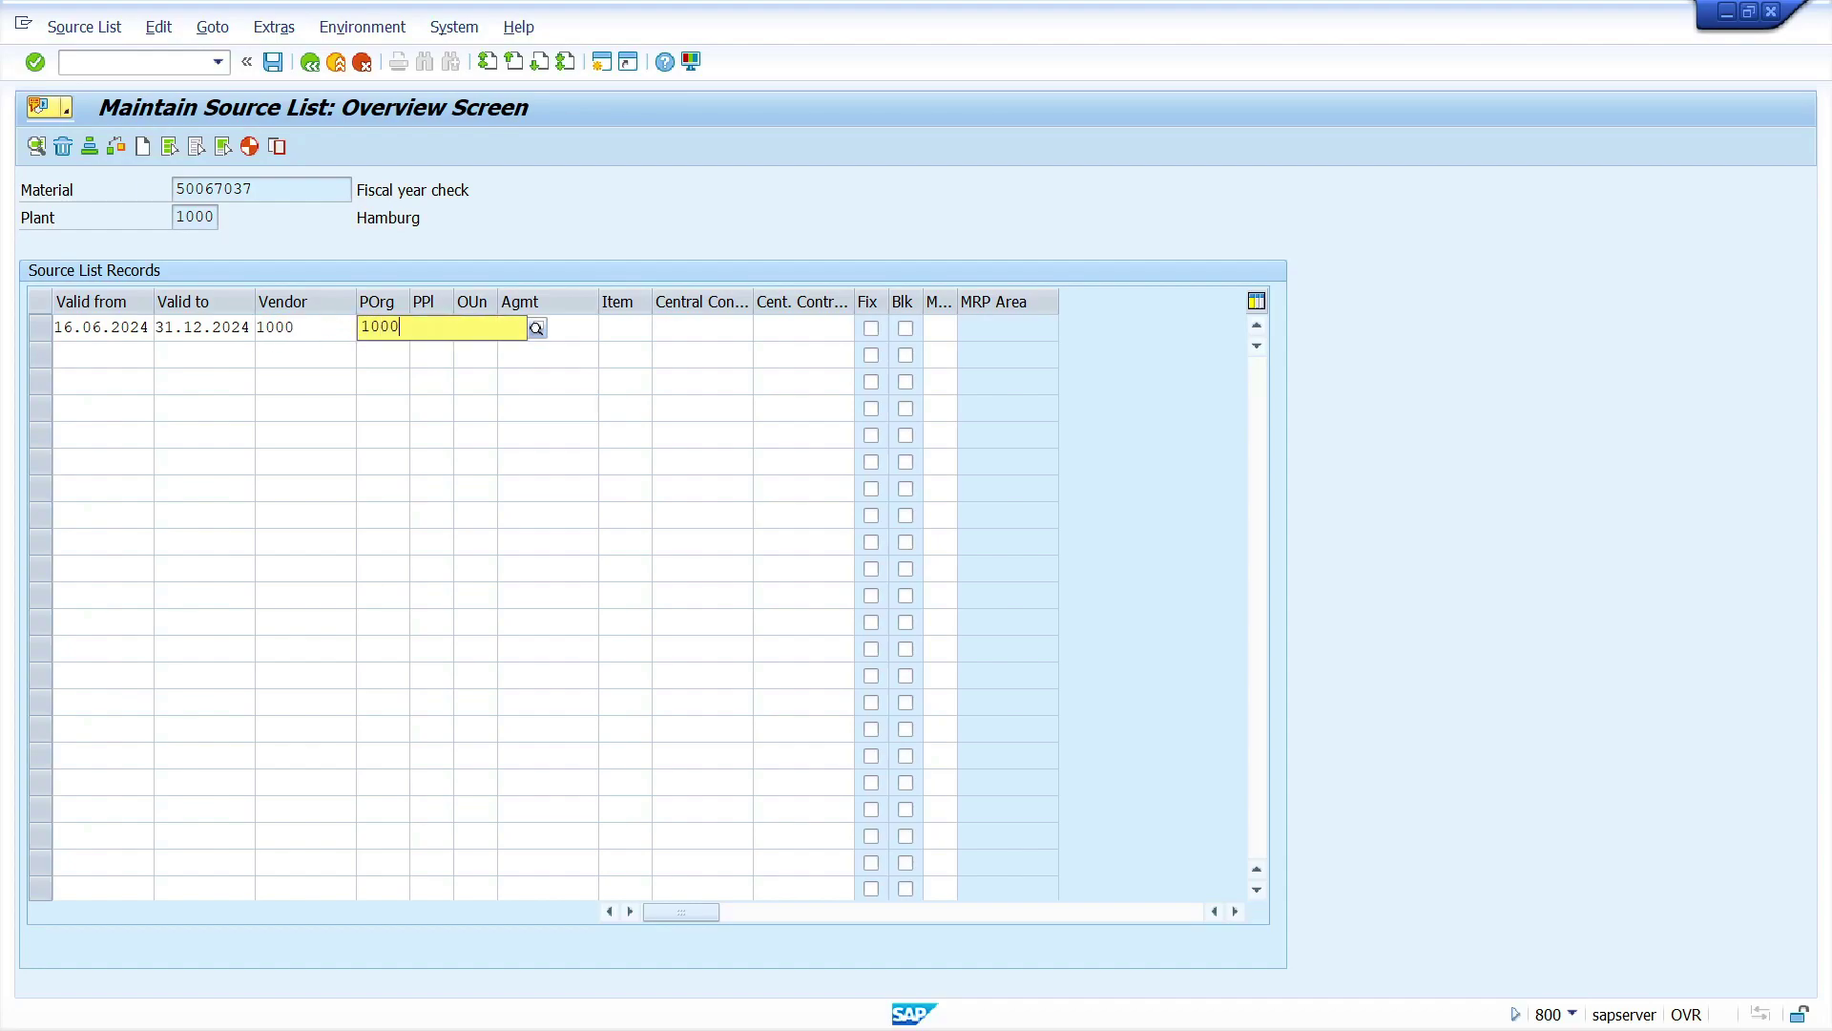
click(82, 355)
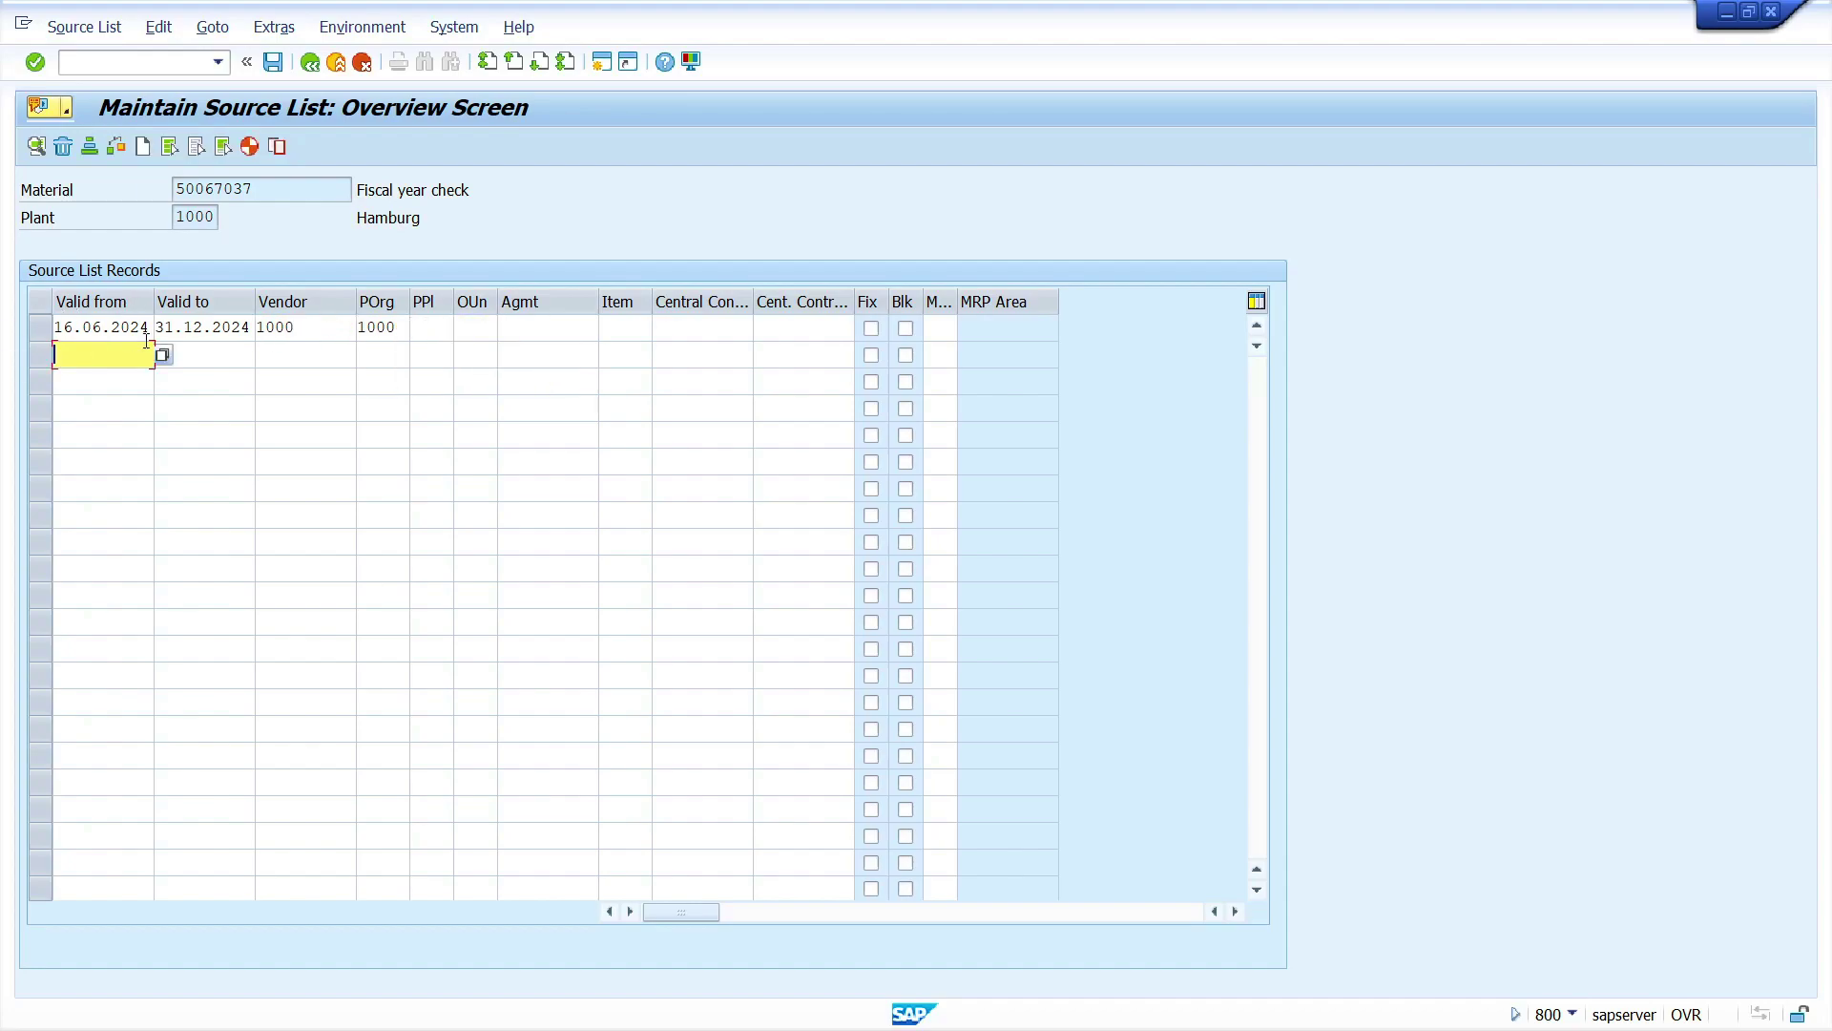
Give source list rows 2 and 3 validity 16.06.2024 to 31.12.2024.
click(125, 327)
click(95, 351)
click(88, 372)
click(86, 379)
right_click(86, 378)
click(78, 377)
text(16.06.2024)
click(204, 353)
text(31.12.2024)
click(172, 384)
text(31.12.2024)
Enter vendors and purchasing org 1000 in rows 2 and 3.
click(276, 347)
text(1002)
key(Tab)
text(1000)
key(Tab)
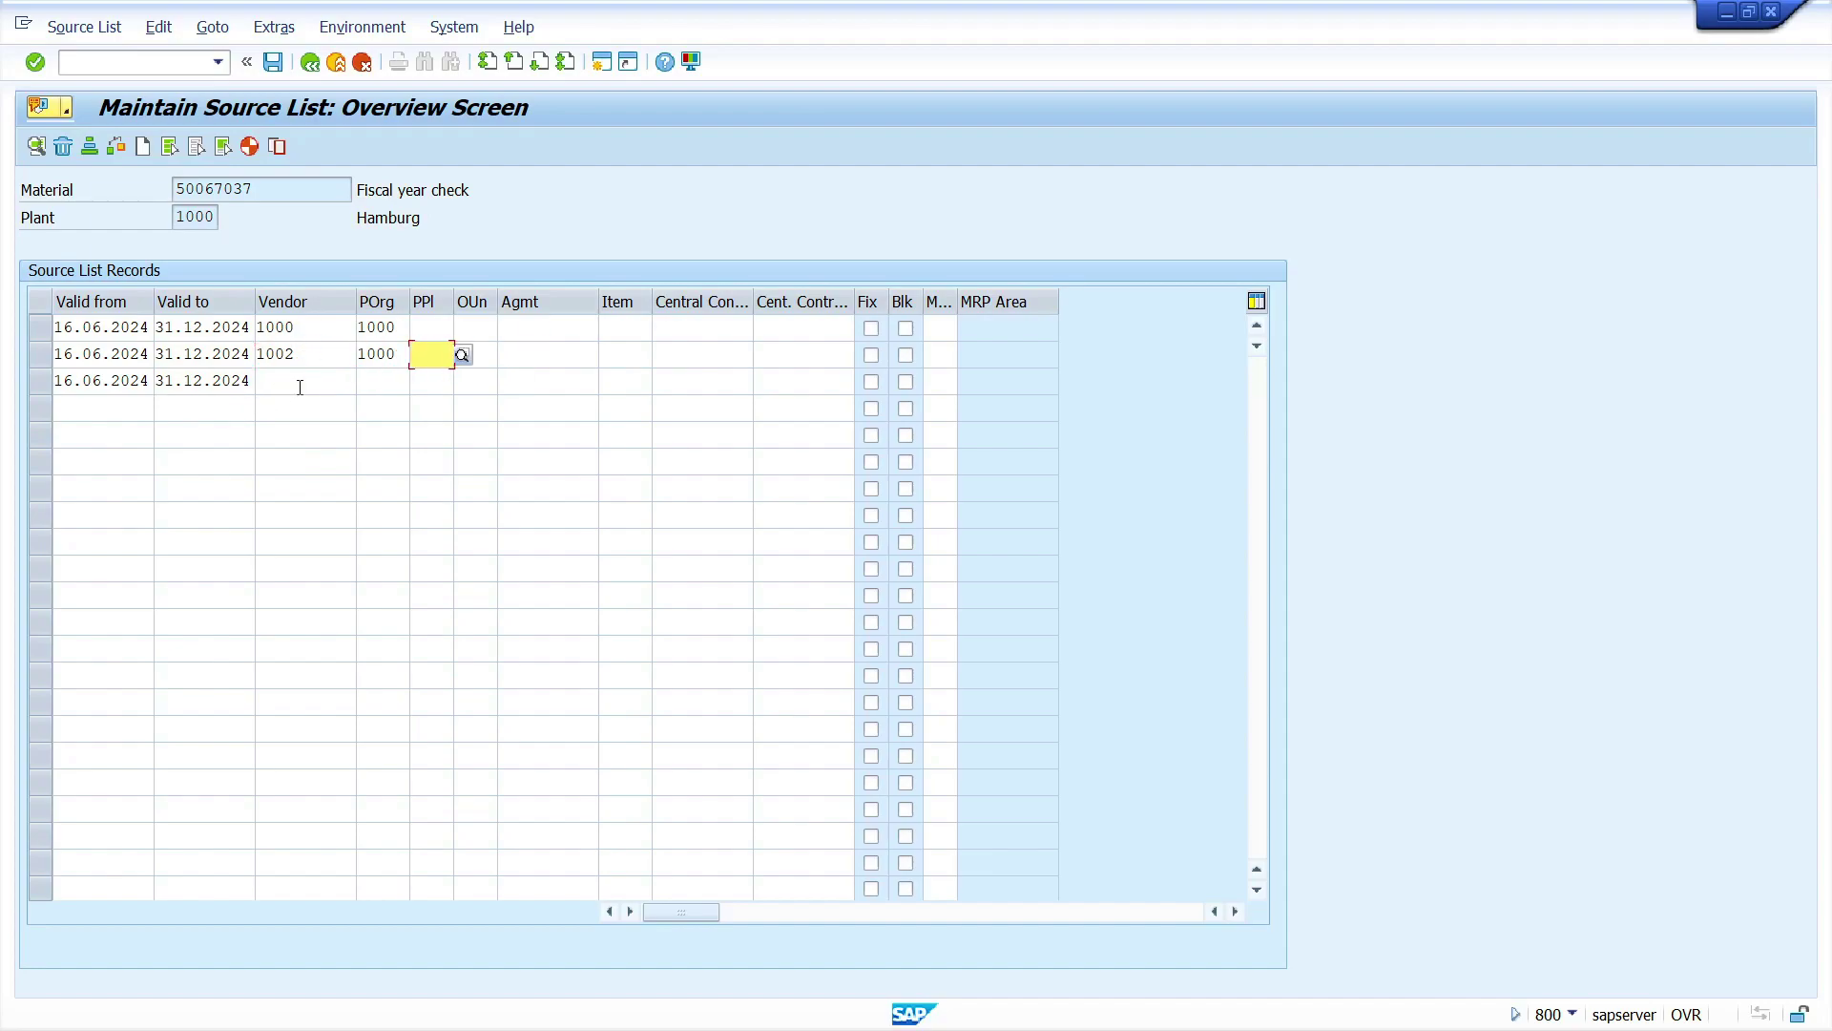
click(300, 386)
text(1003)
key(Return)
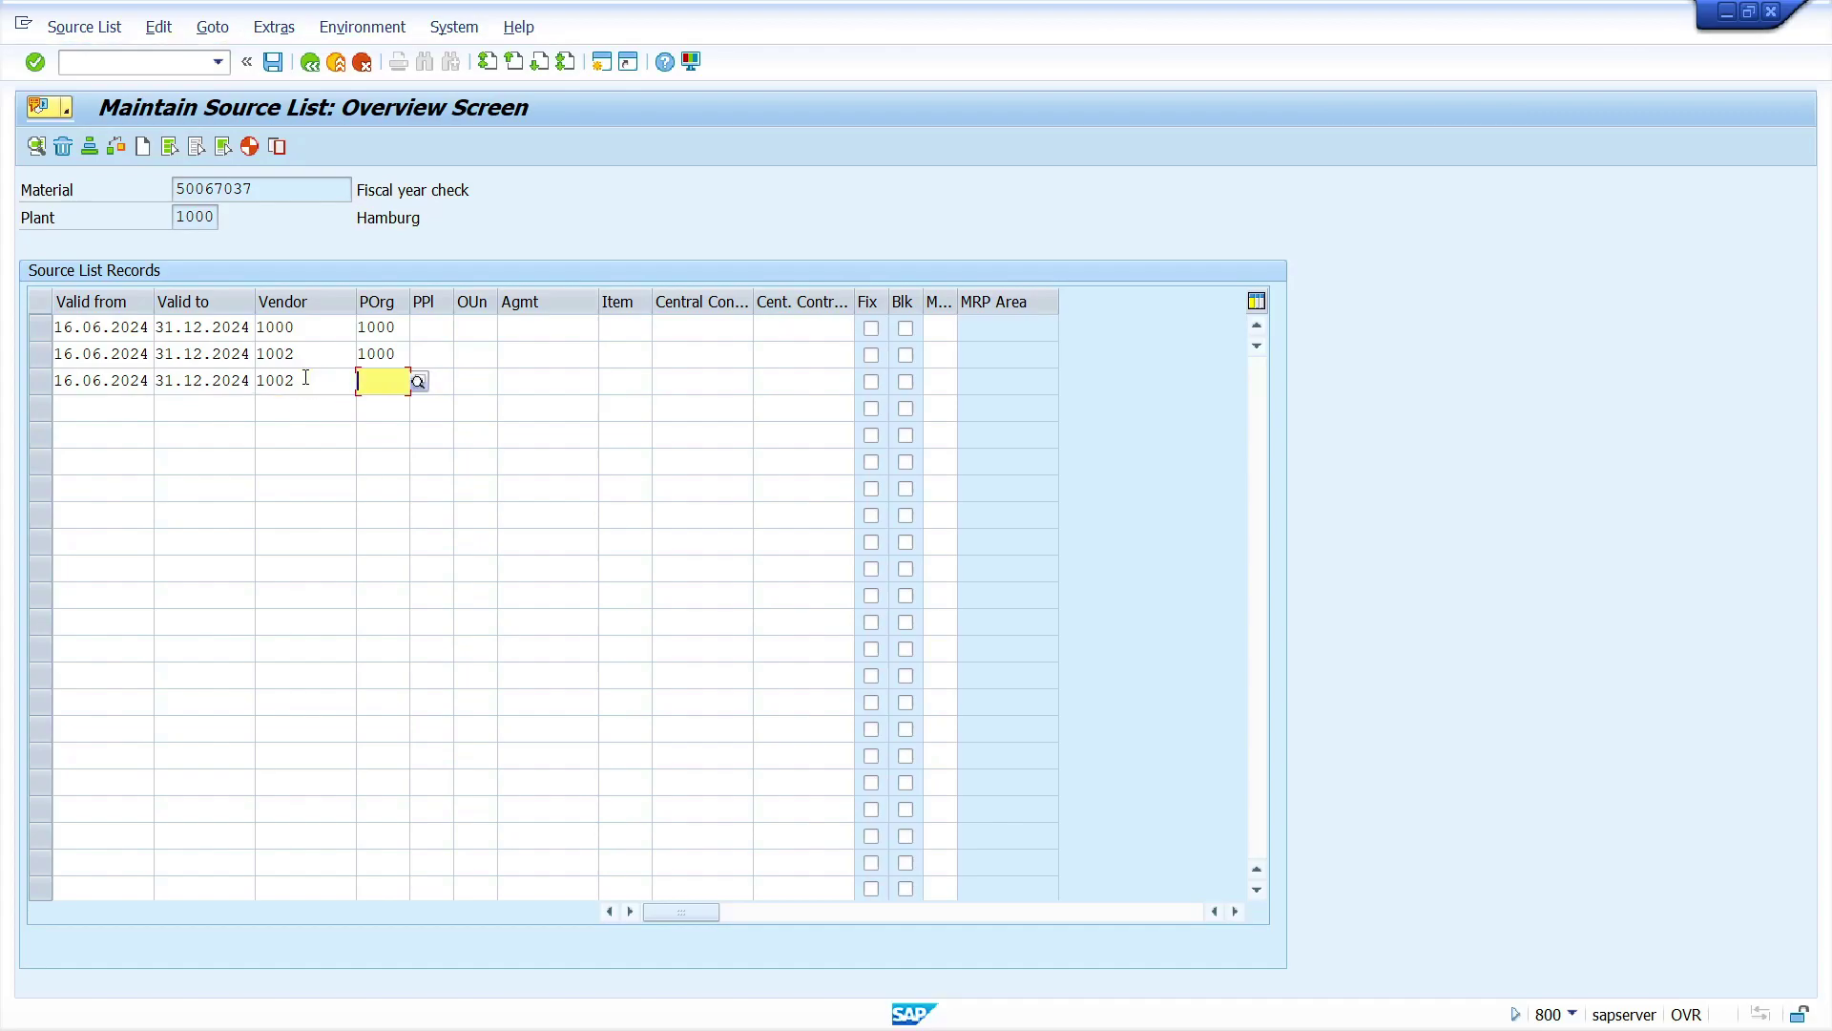
Correct row 2's vendor to 1001, give row 3 org 1000, and fix vendor 1000.
click(315, 351)
key(BackSpace)
text(1)
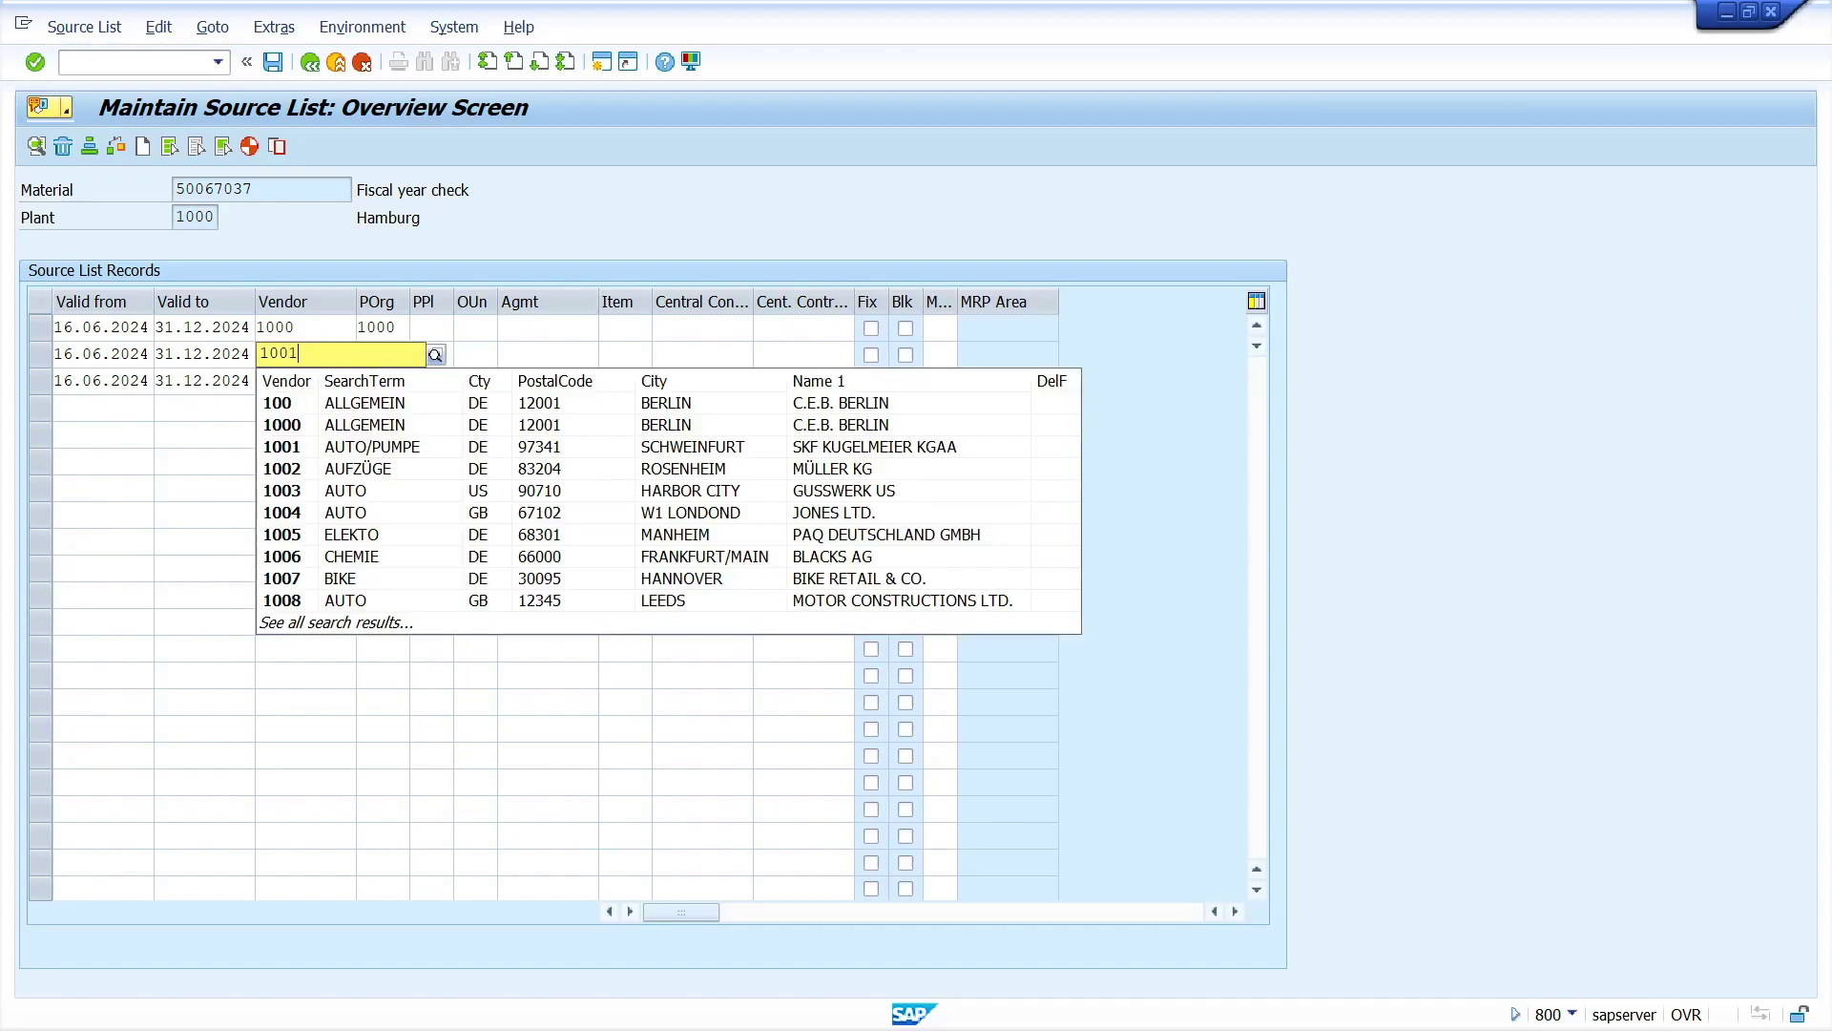
key(Return)
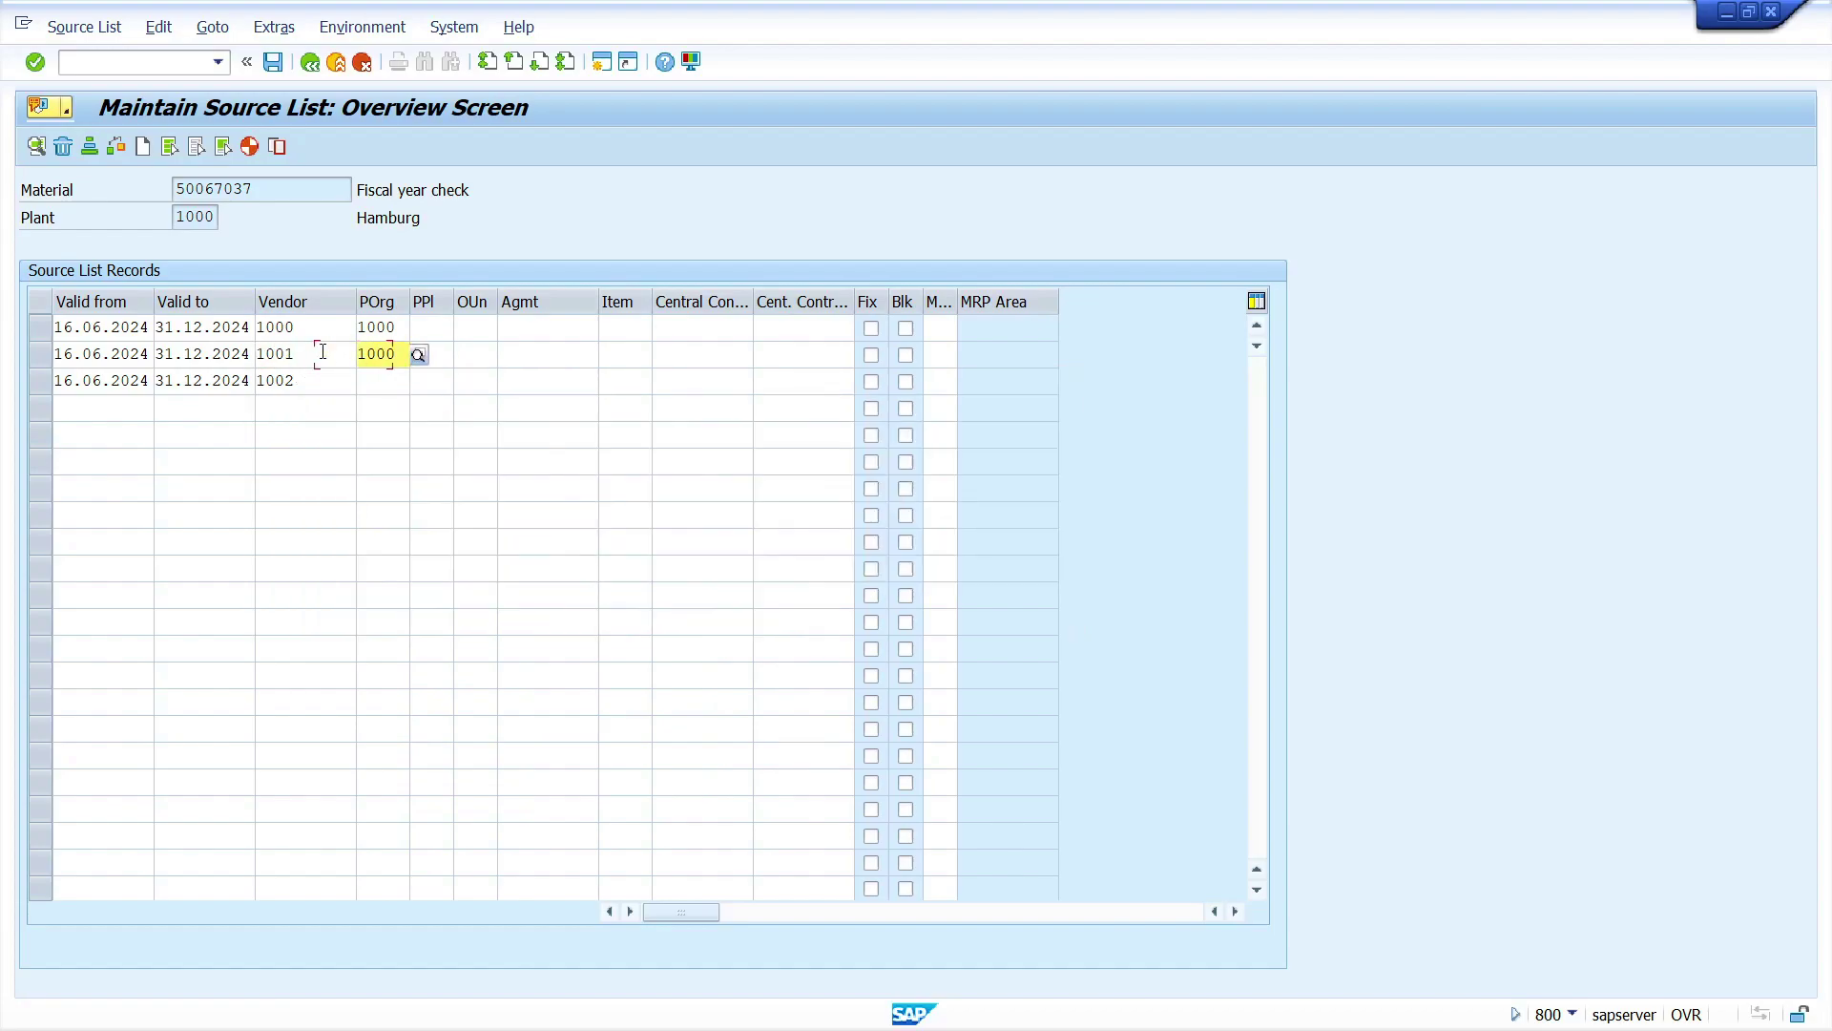
click(377, 381)
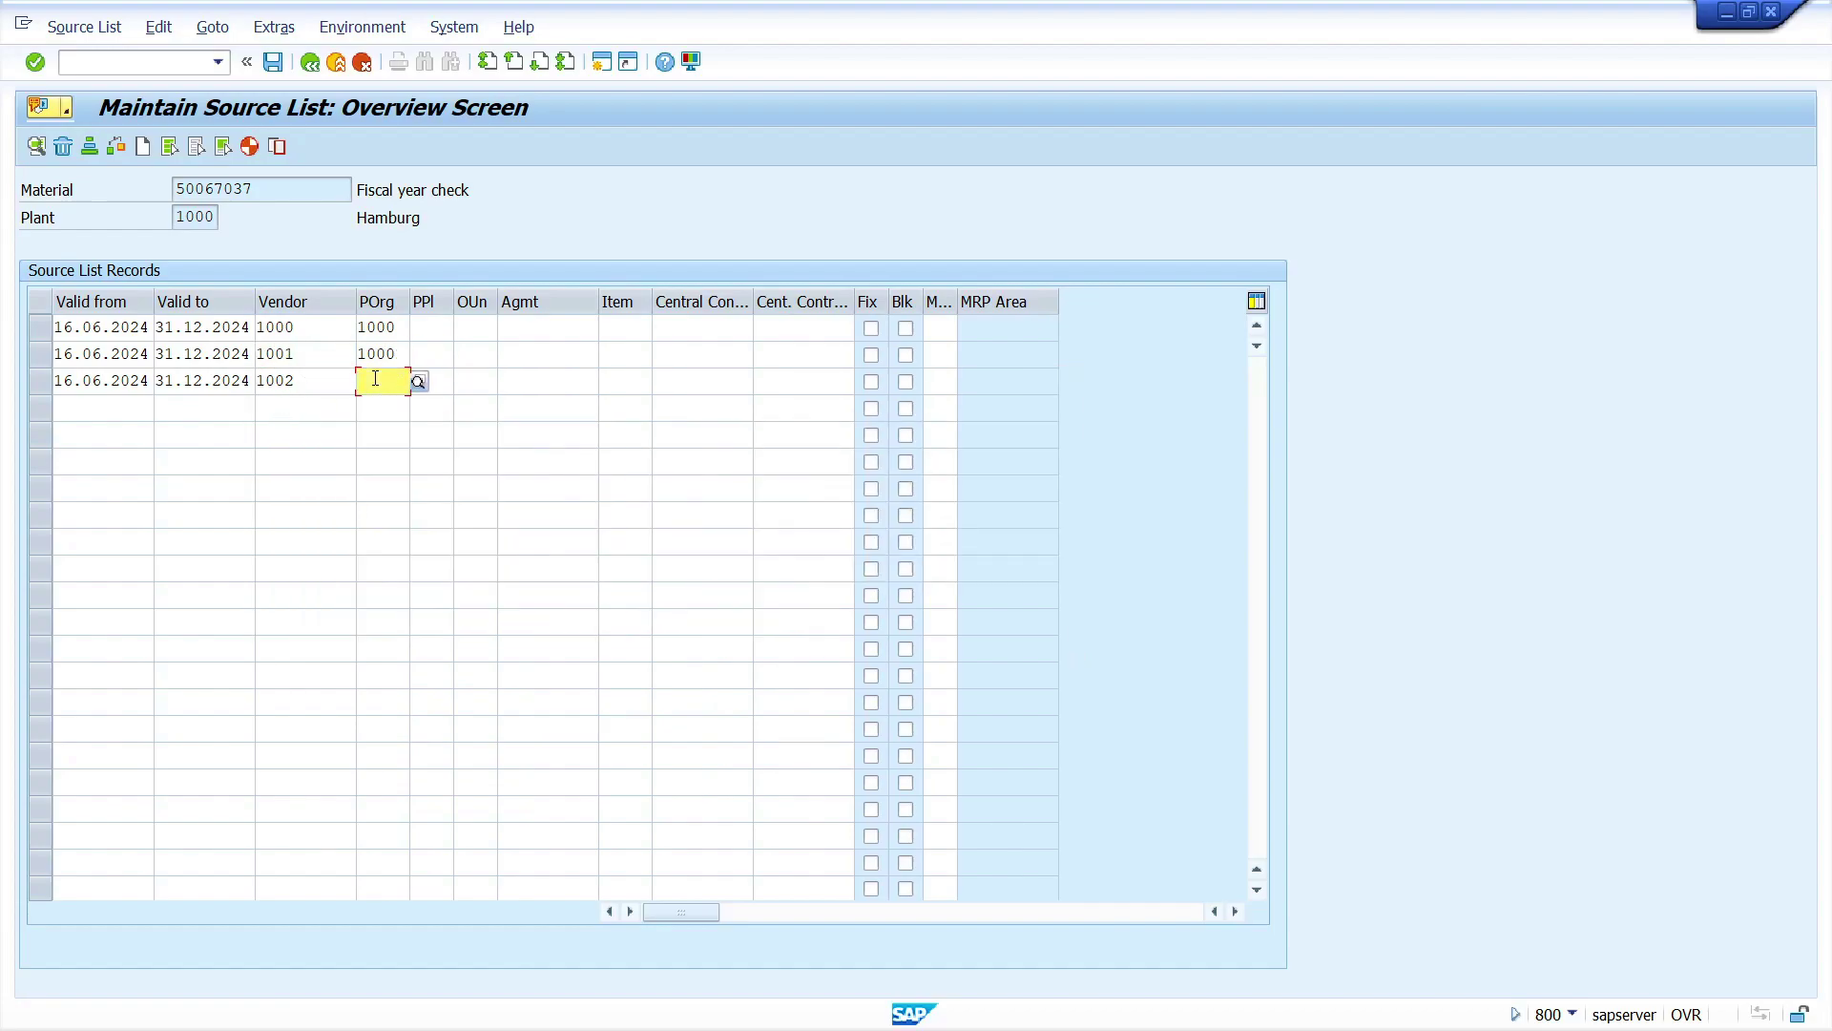
text(1000)
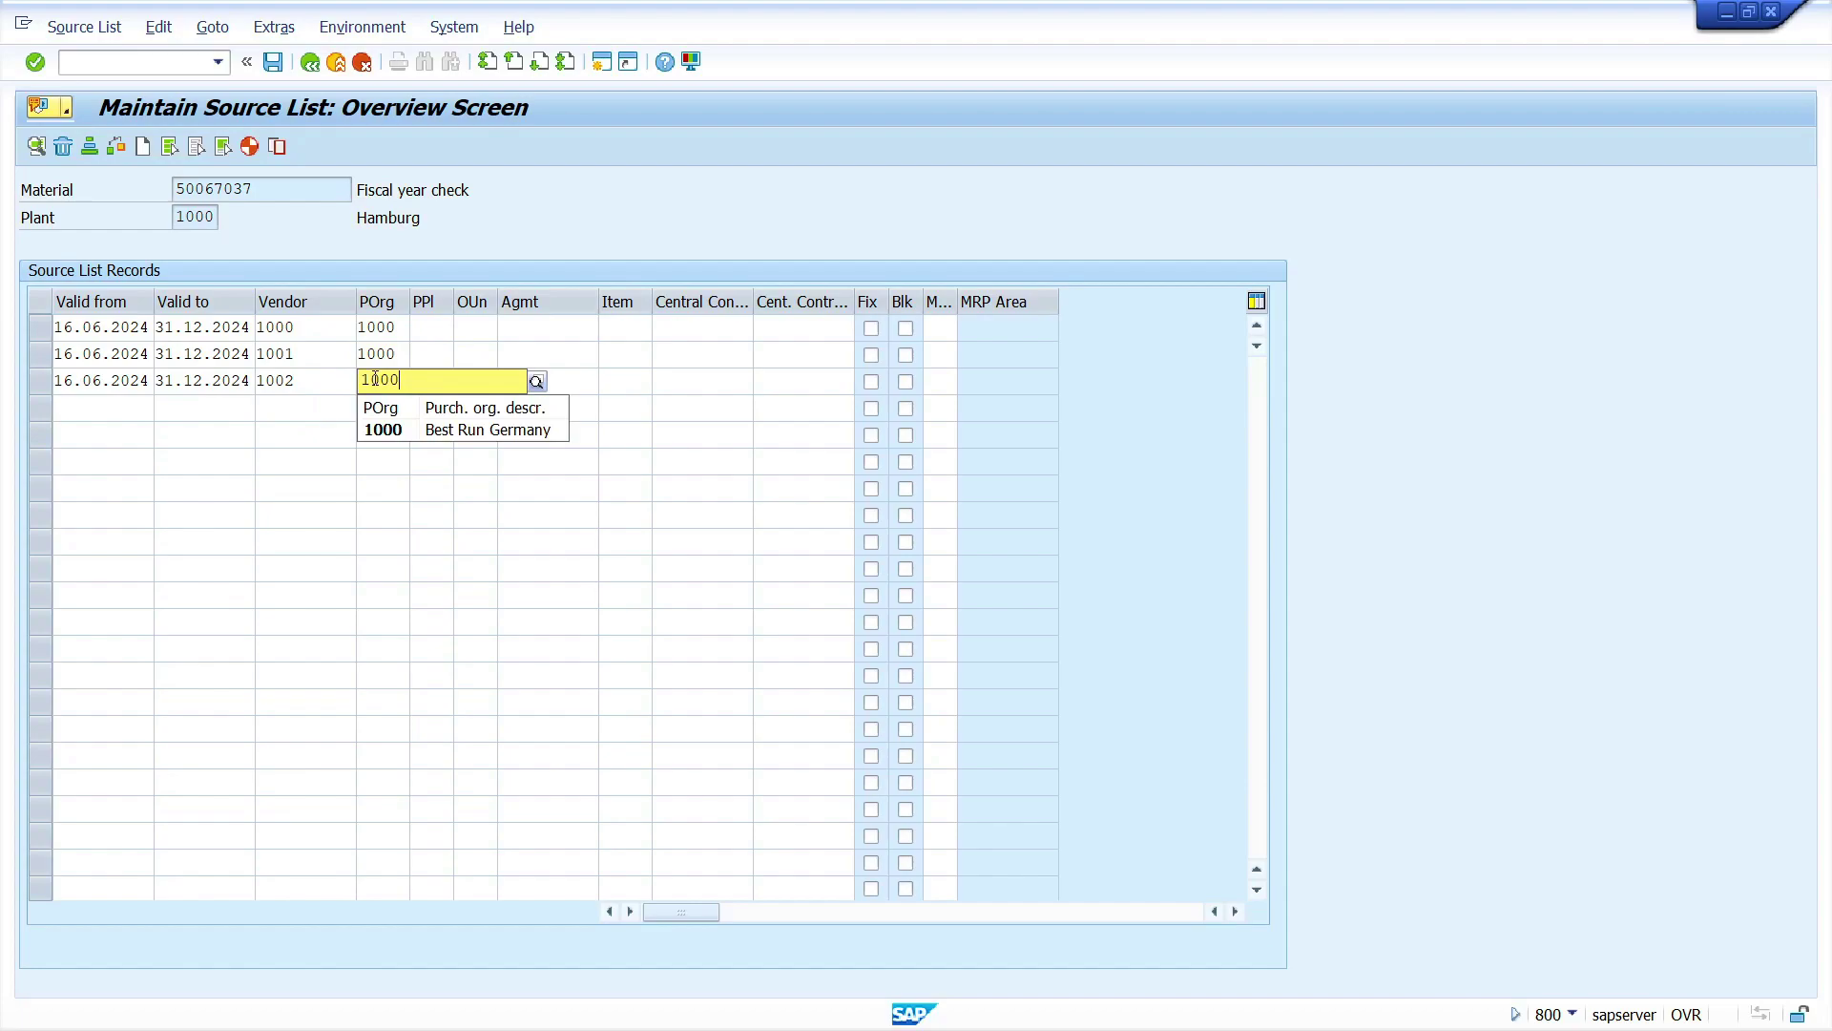
key(Return)
key(Return)
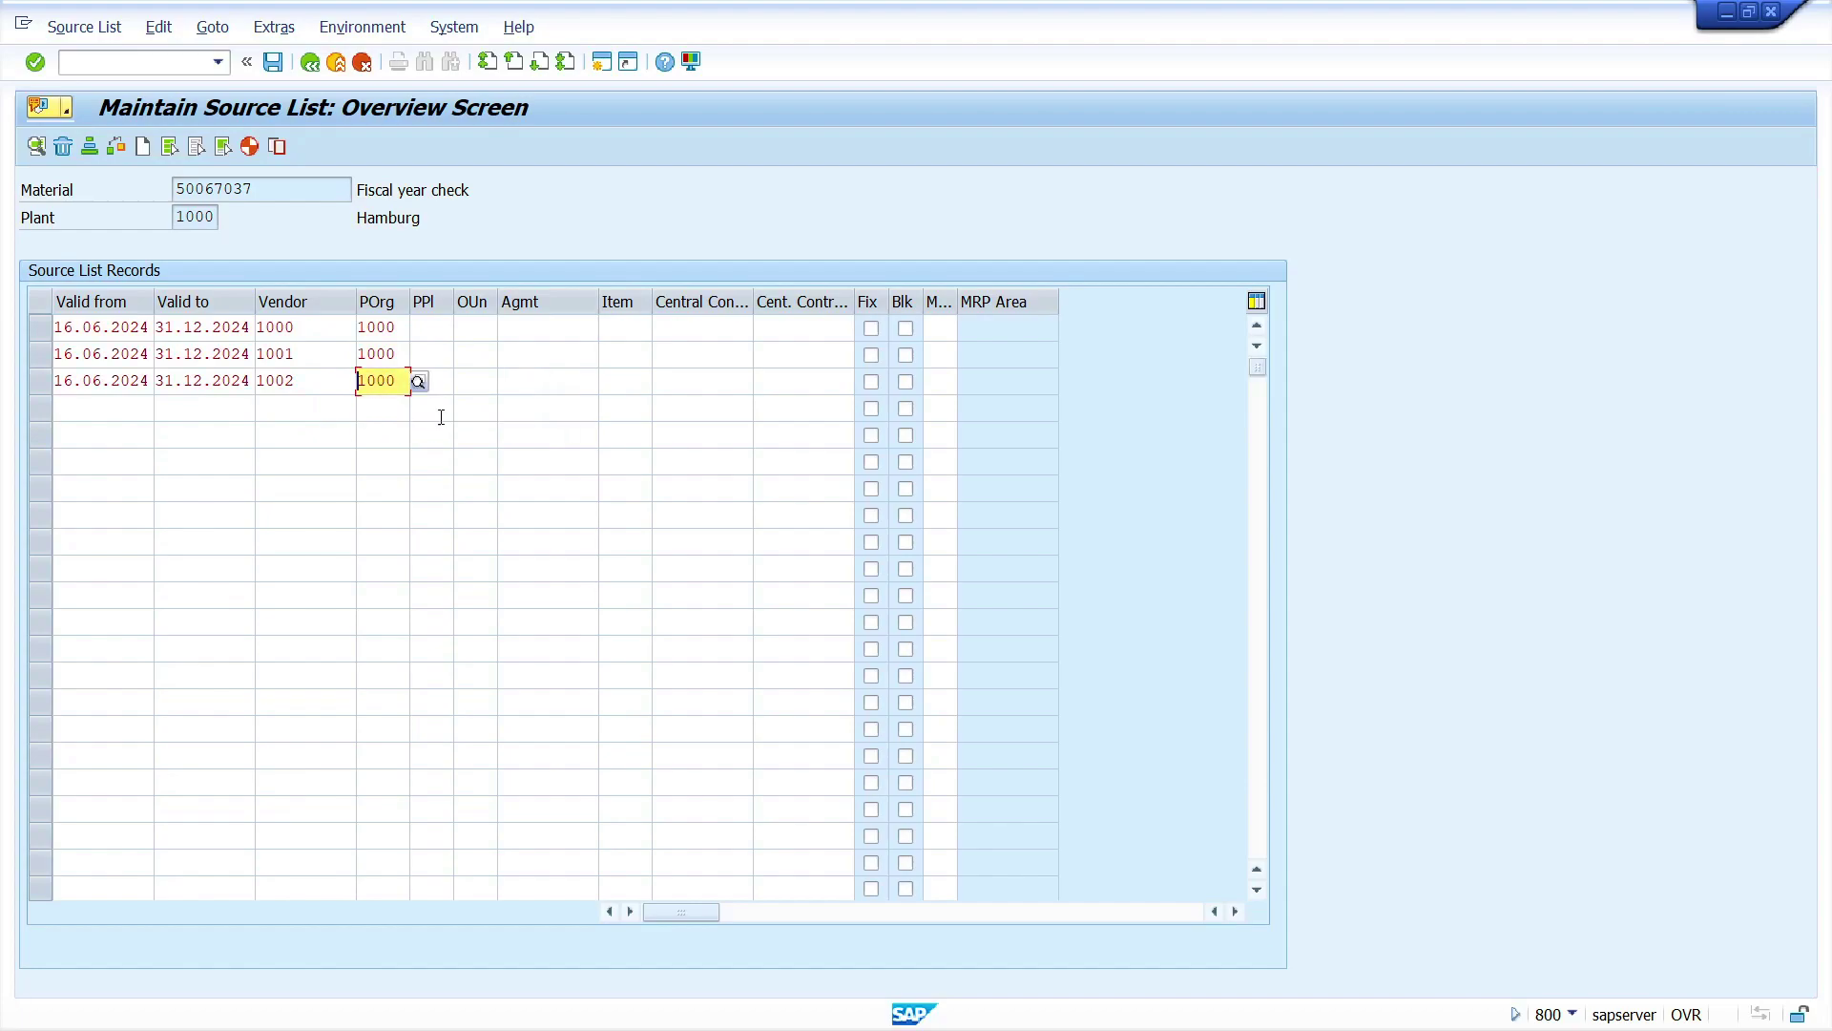
click(871, 329)
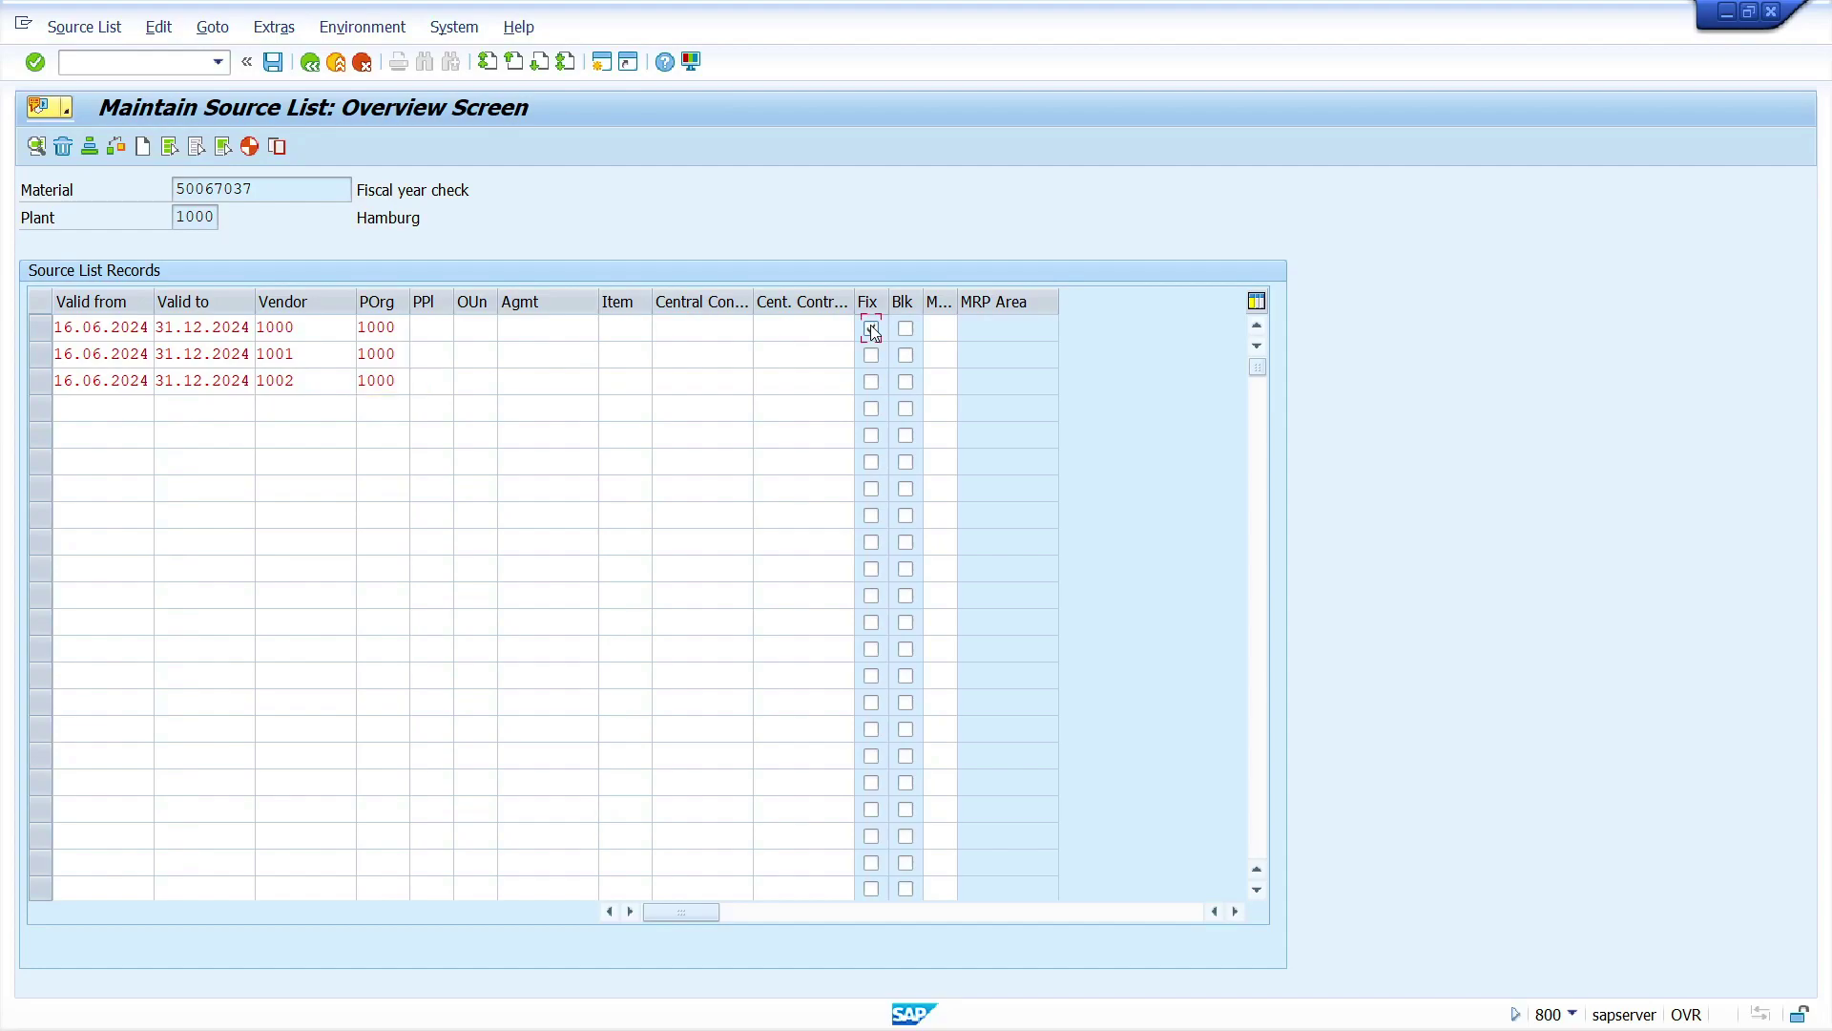
Set vendor 1002's record to '1 Record relevant to MRP' and save the source list.
click(939, 381)
click(967, 382)
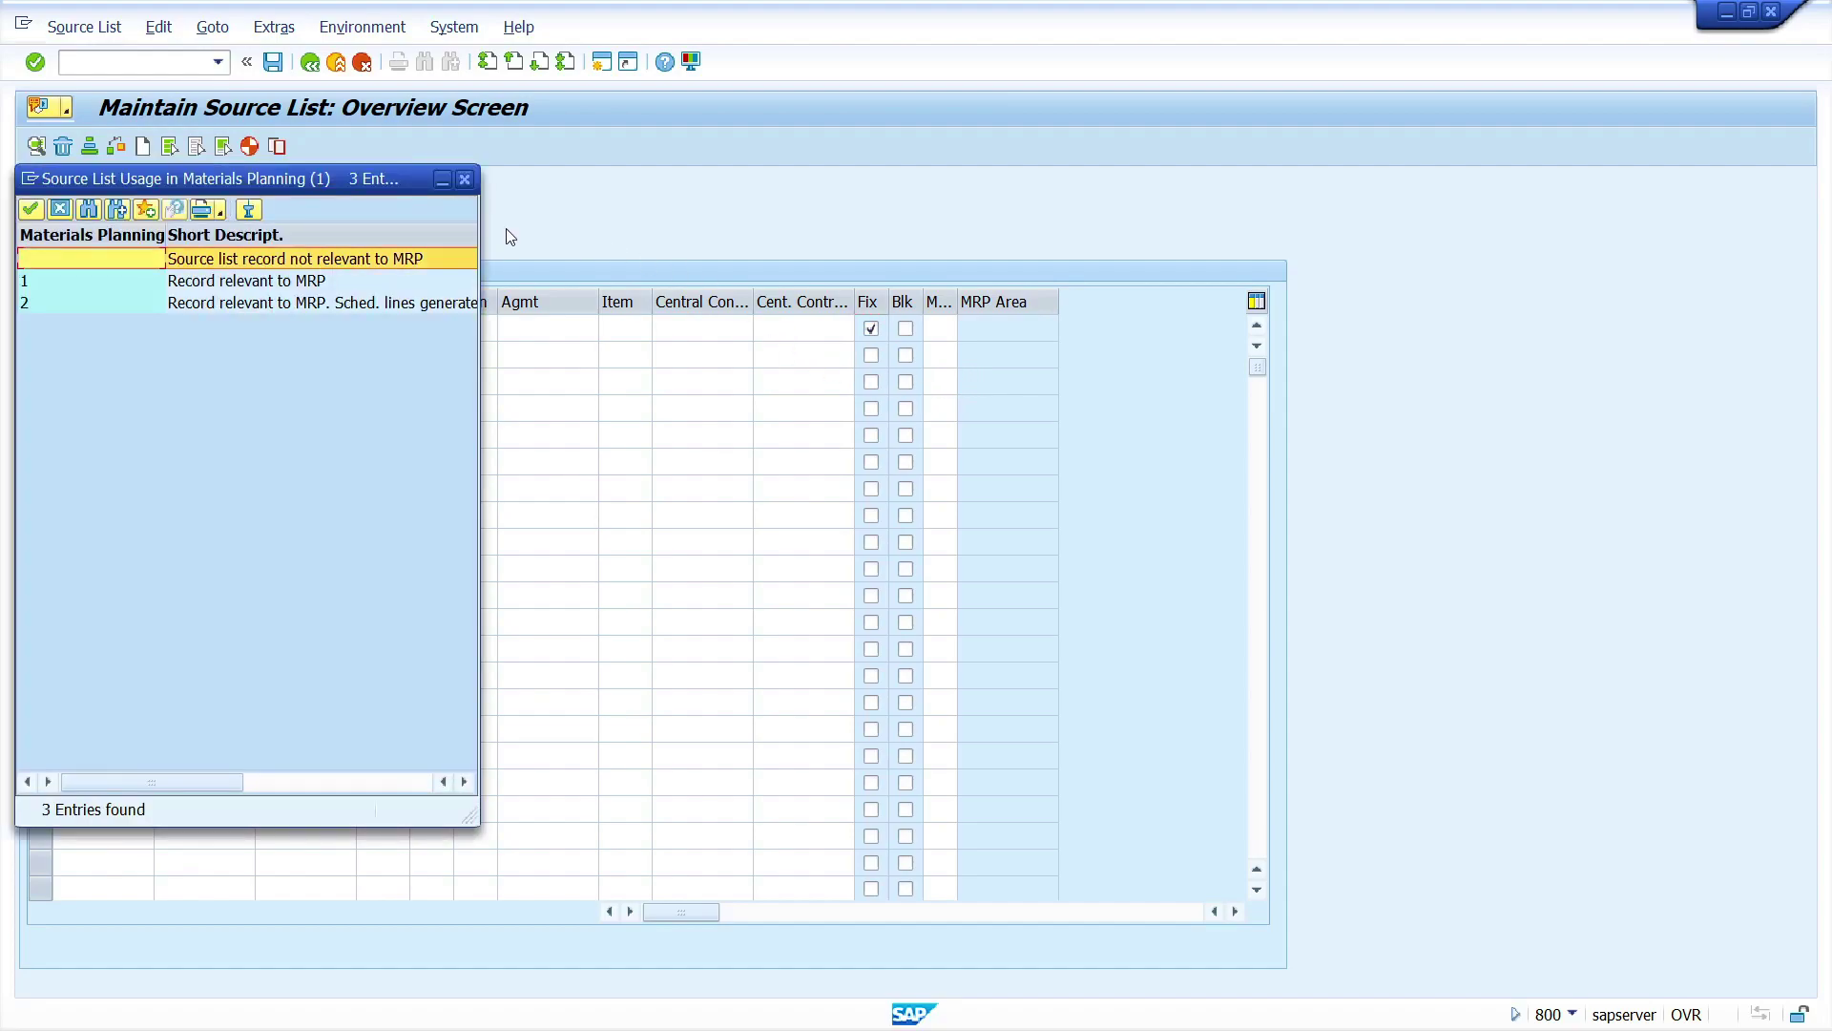
drag(381, 181, 596, 231)
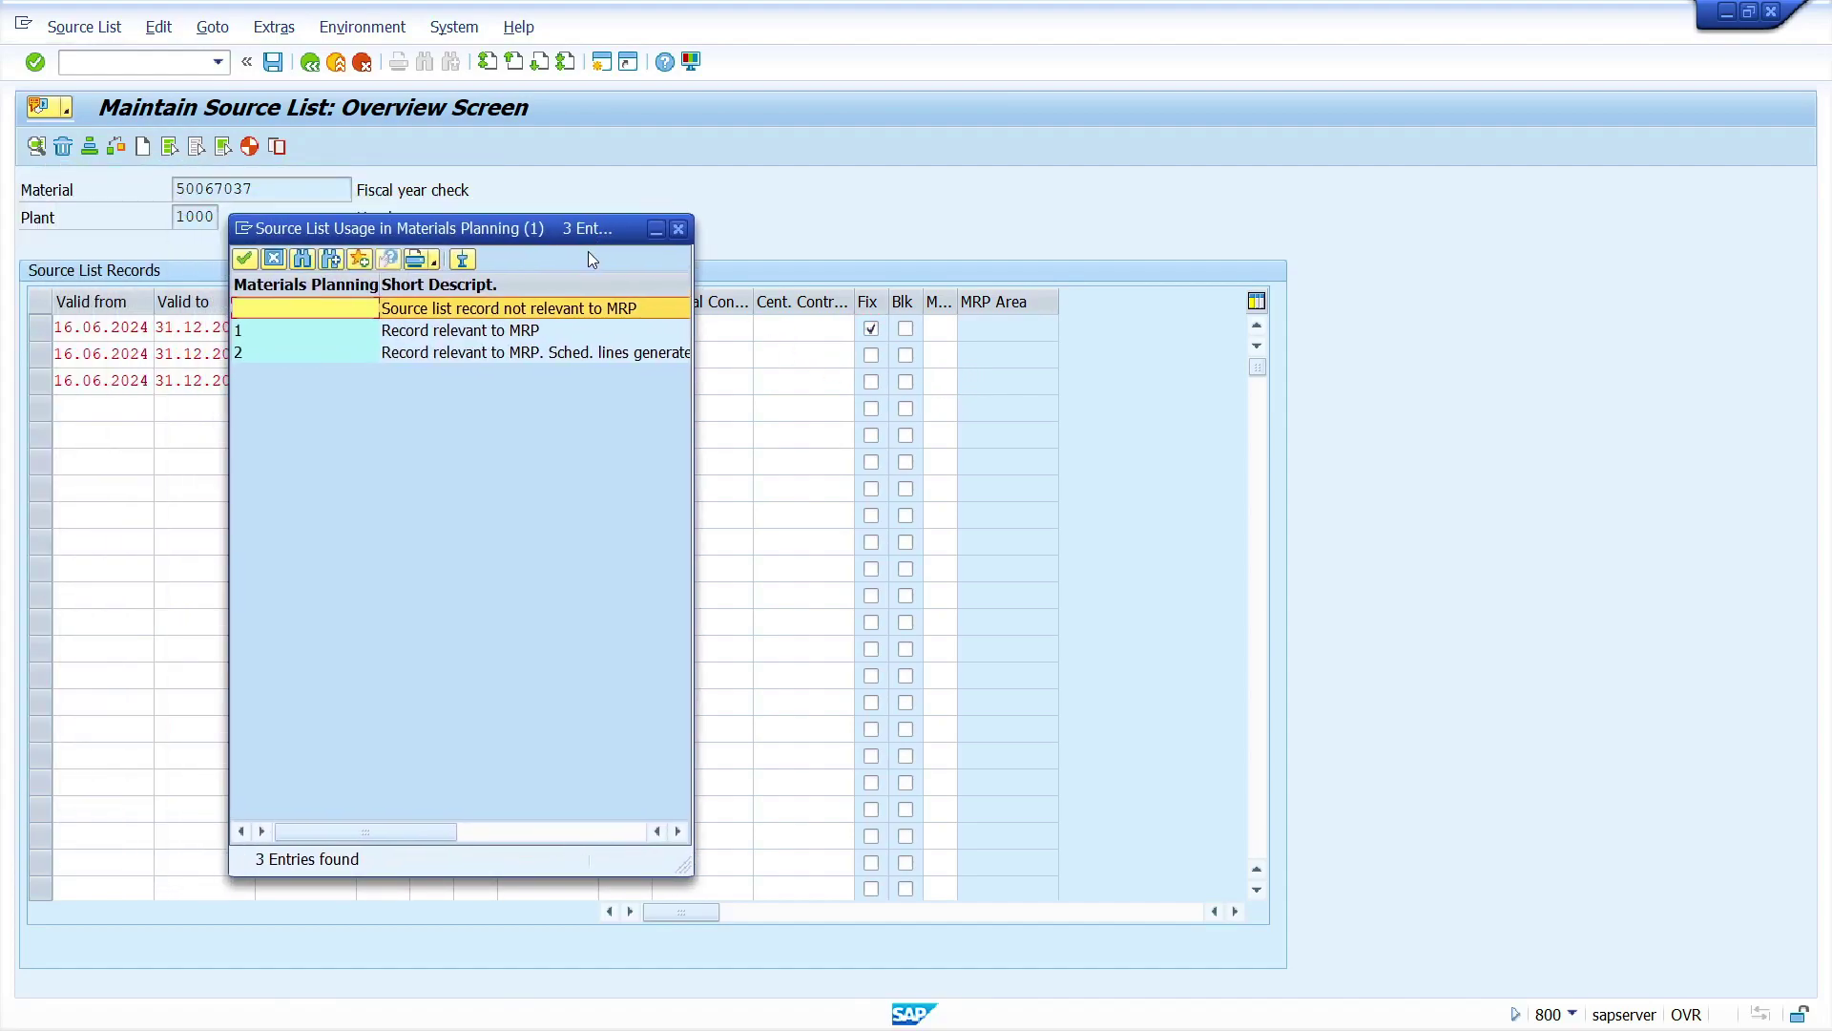
double_click(500, 331)
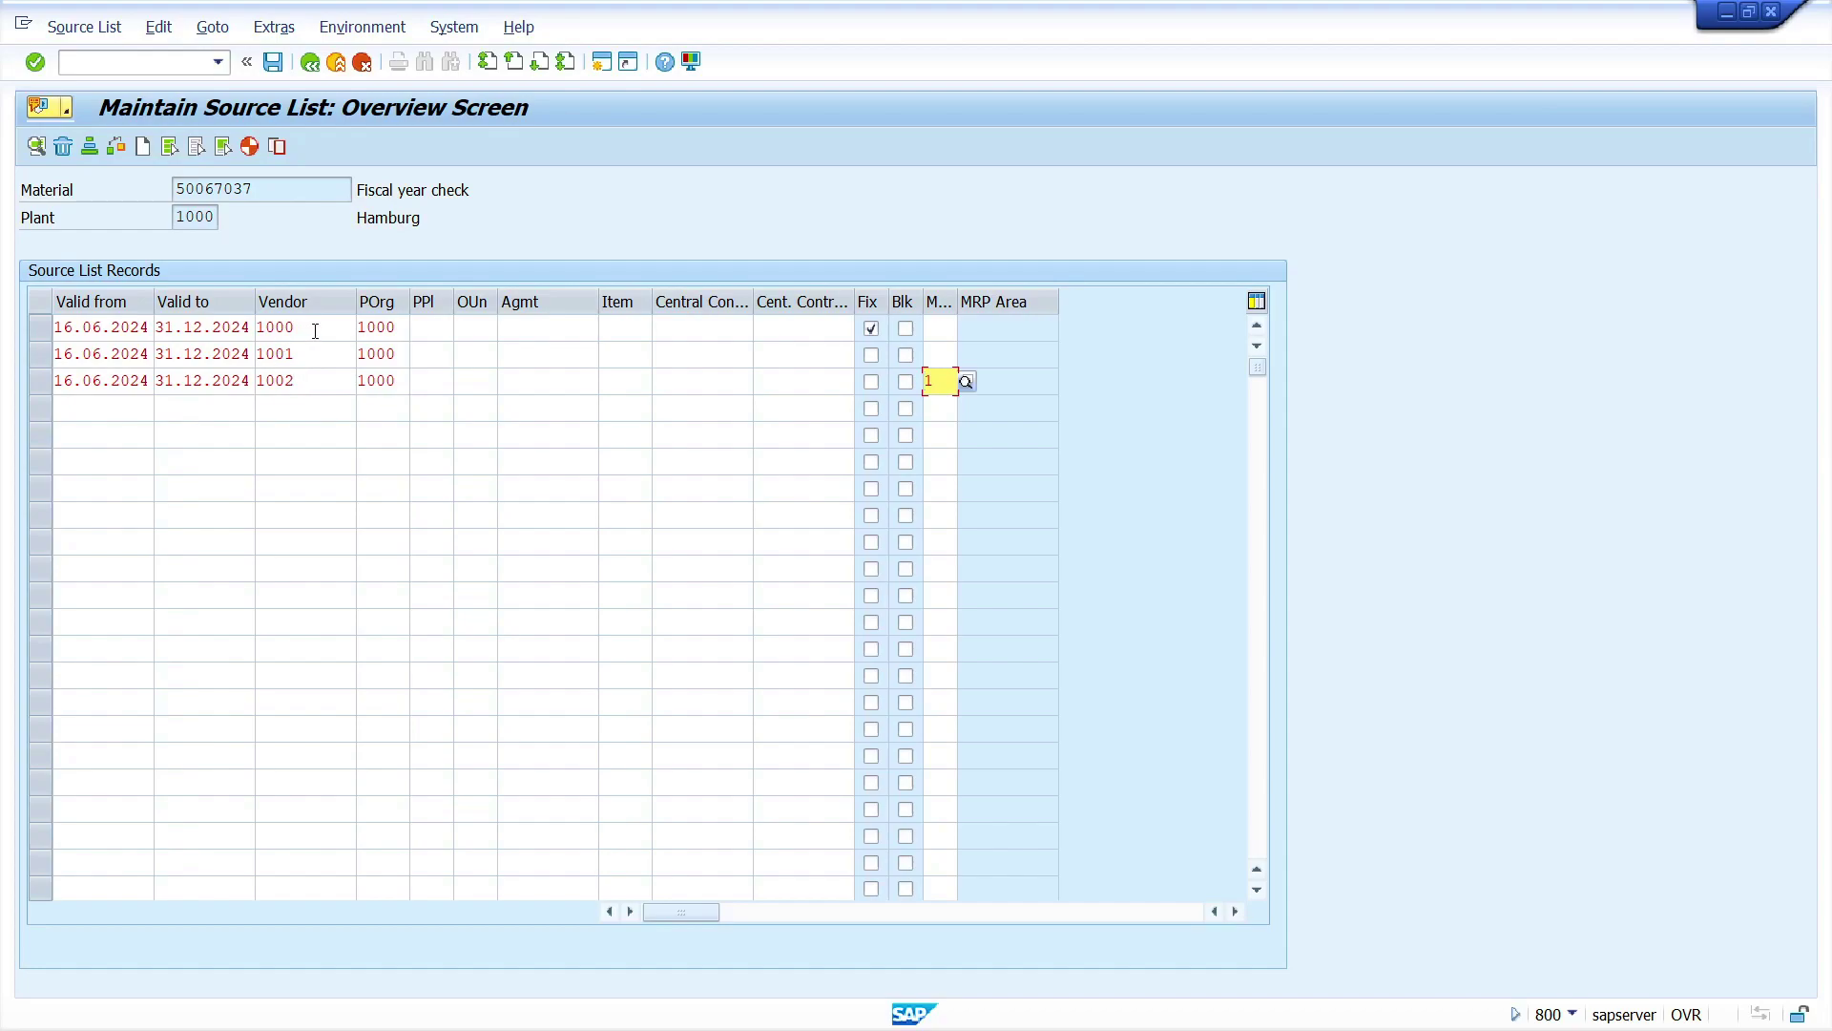
click(272, 63)
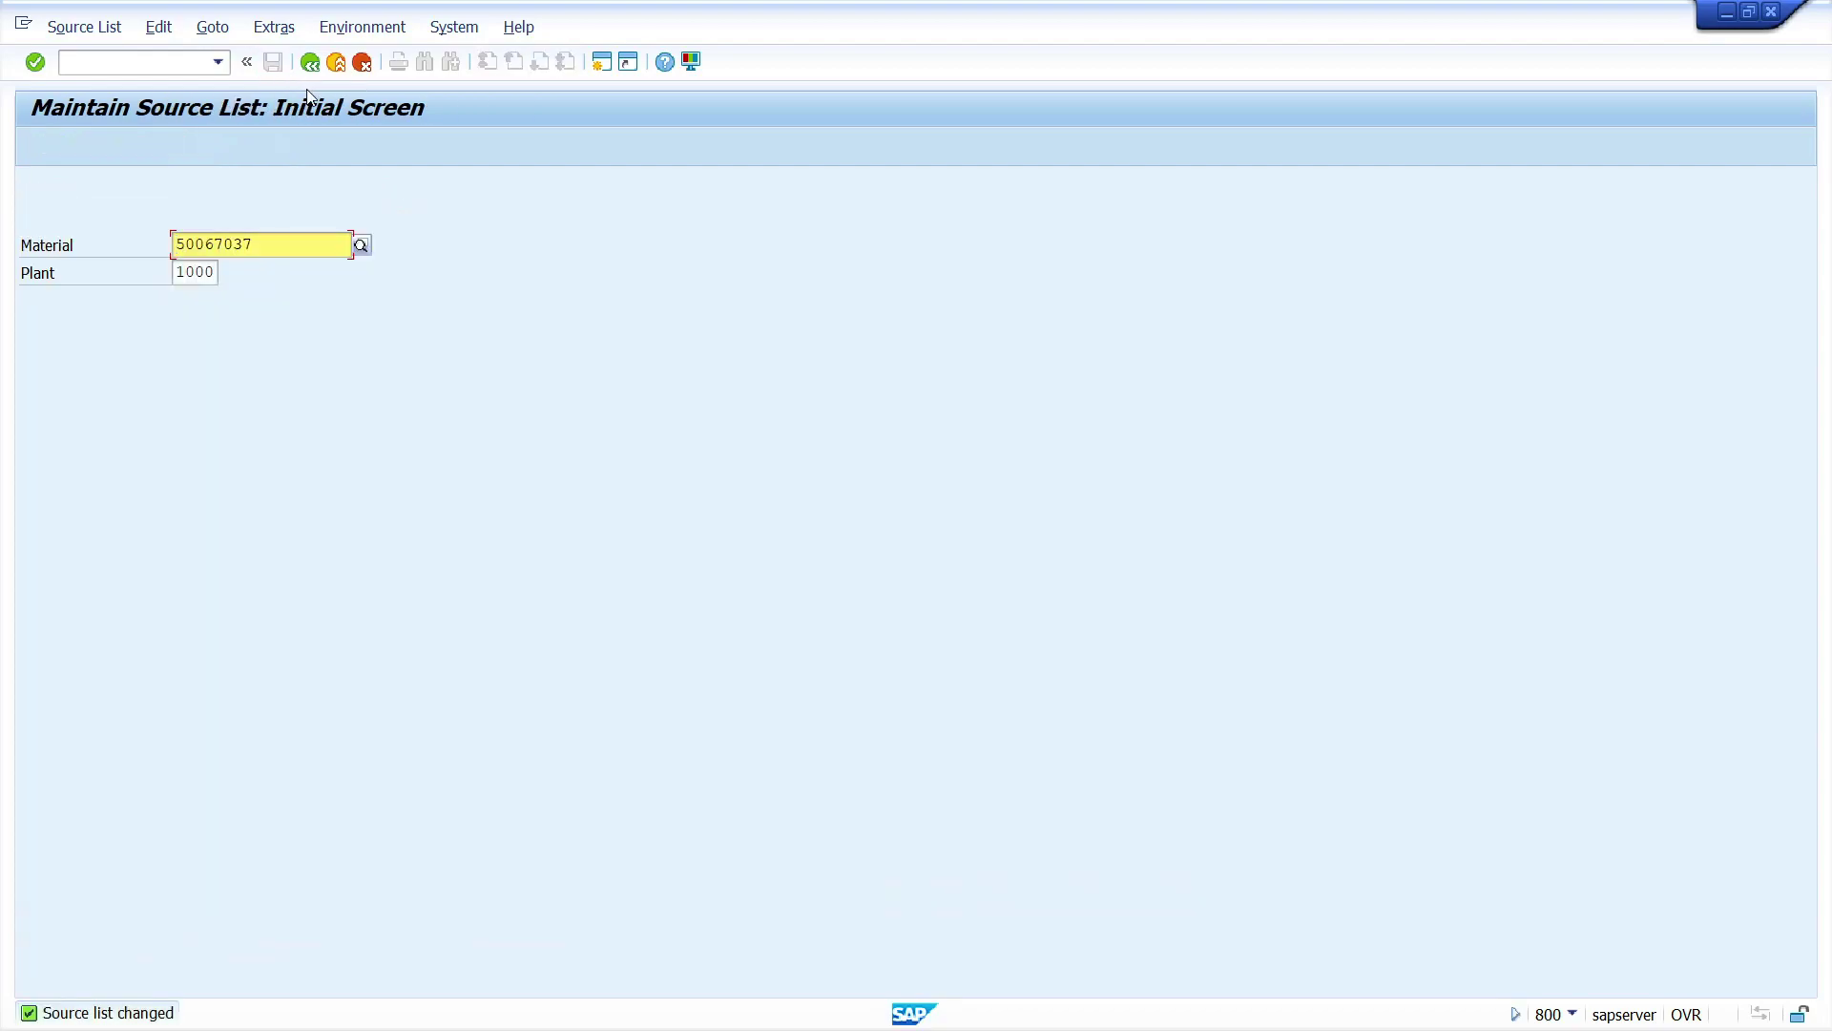
click(168, 63)
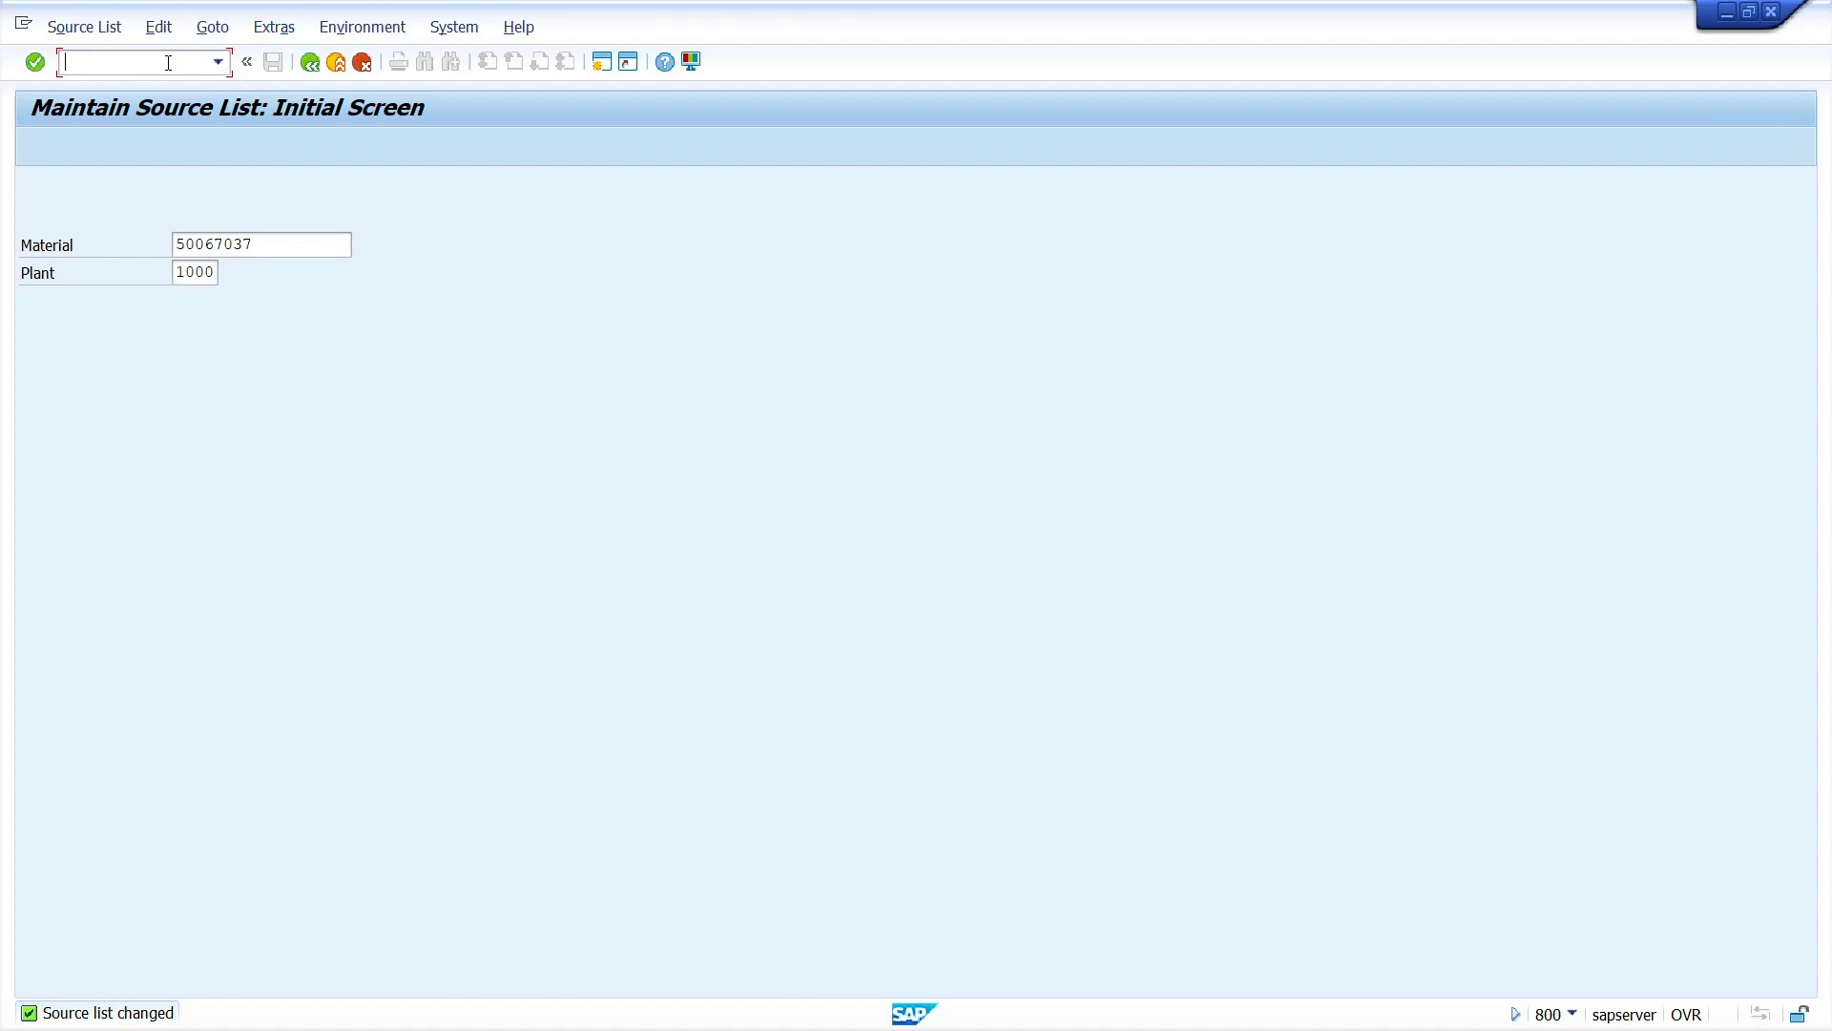
Run MD03 for material 50067037 with Create Purchase Req. 1 and results shown before saving.
text(/nmd03)
key(Return)
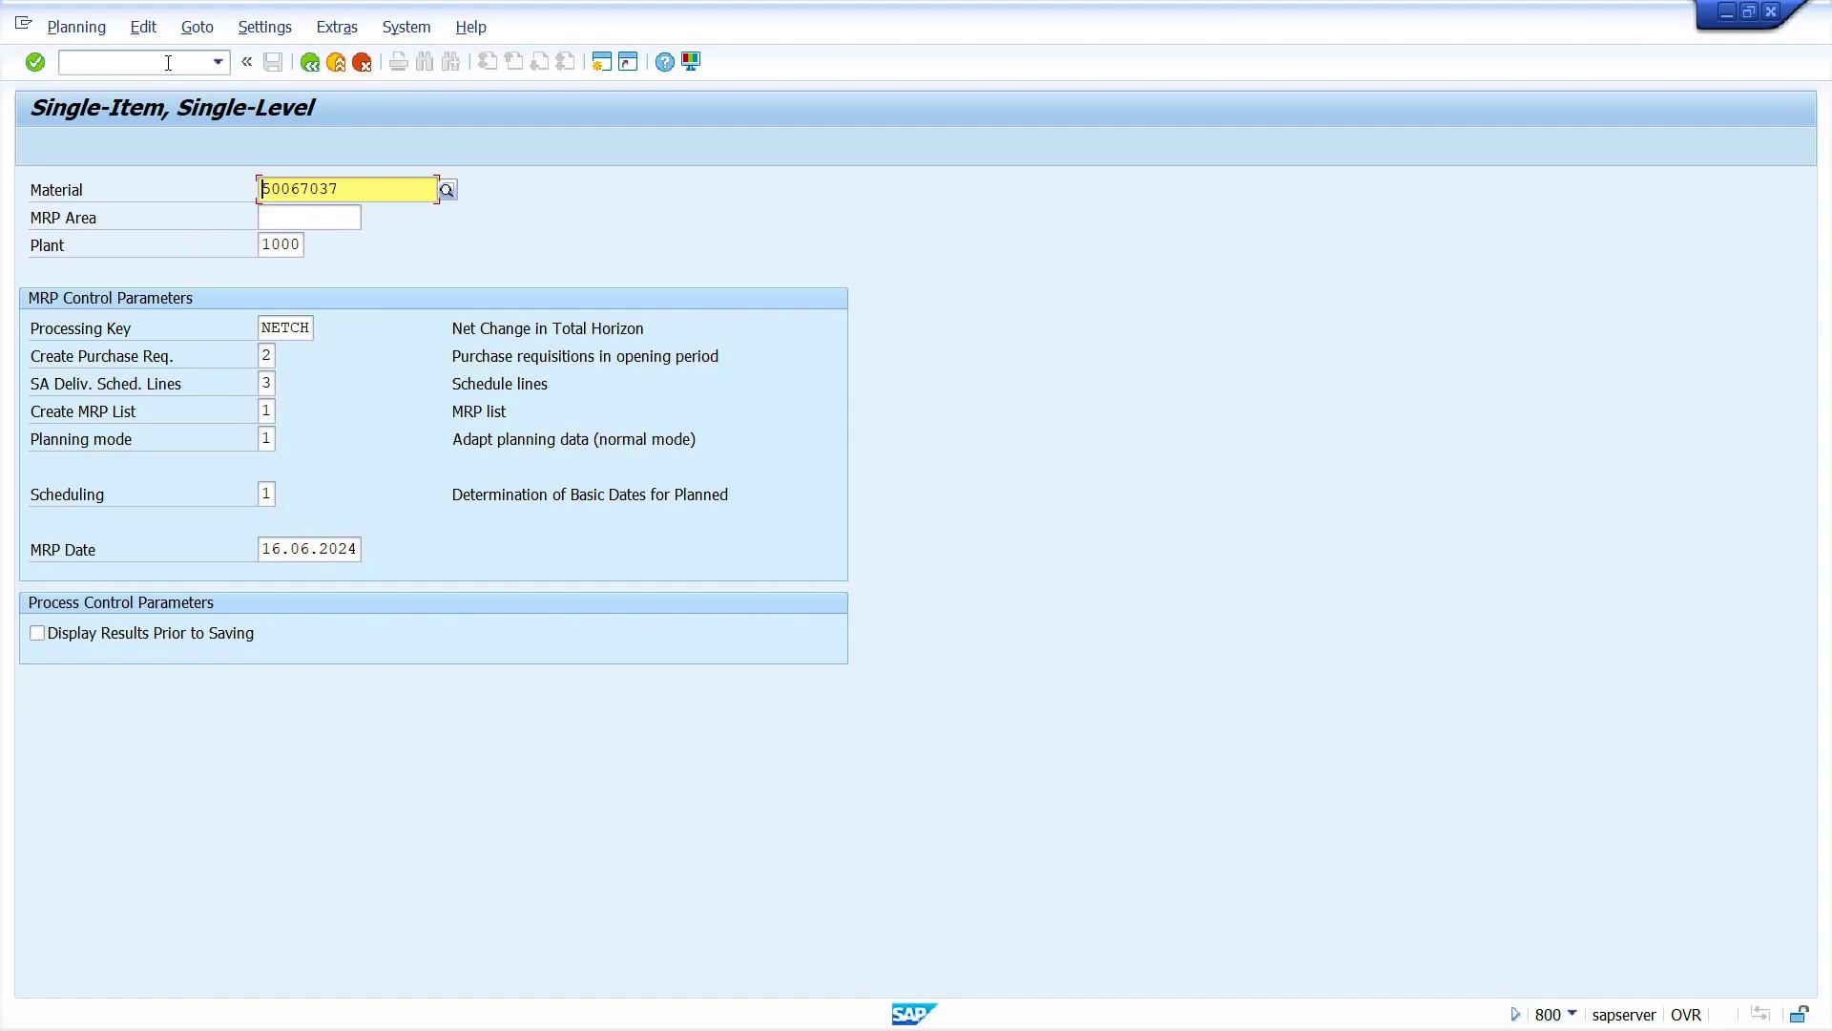
key(Tab)
key(Tab)
key(Tab)
key(Tab)
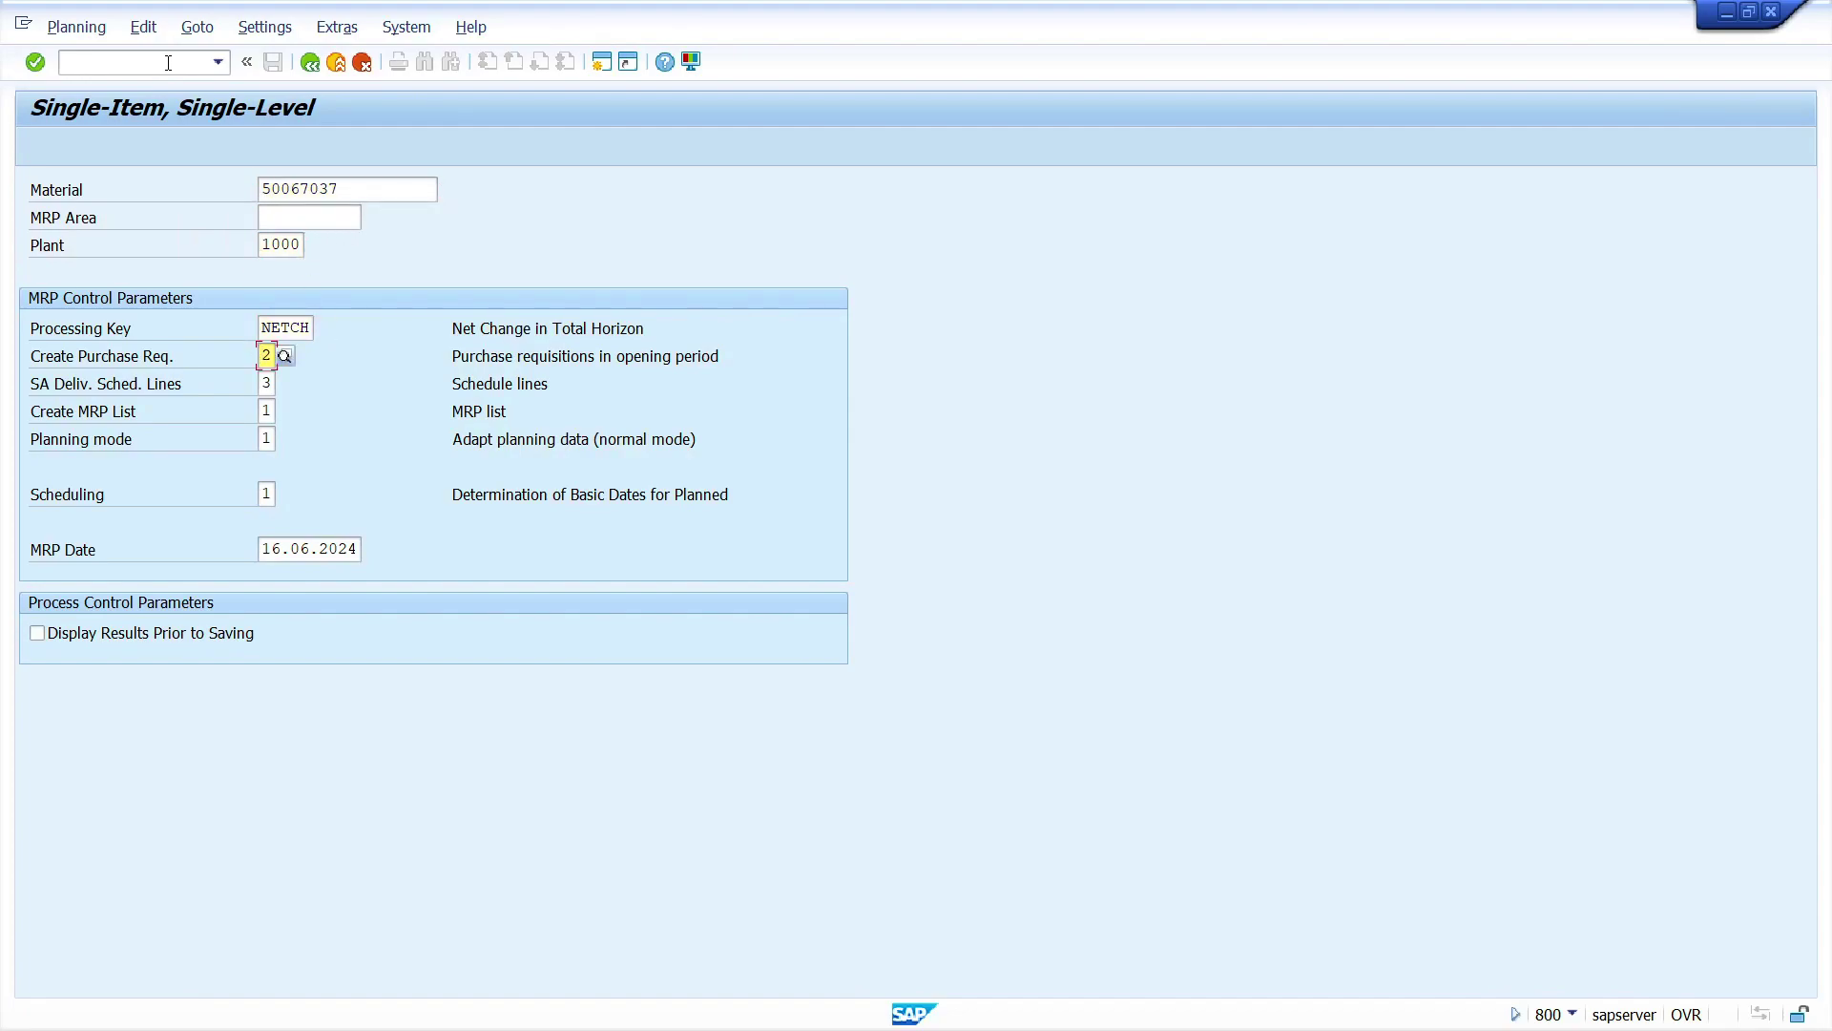
key(F4)
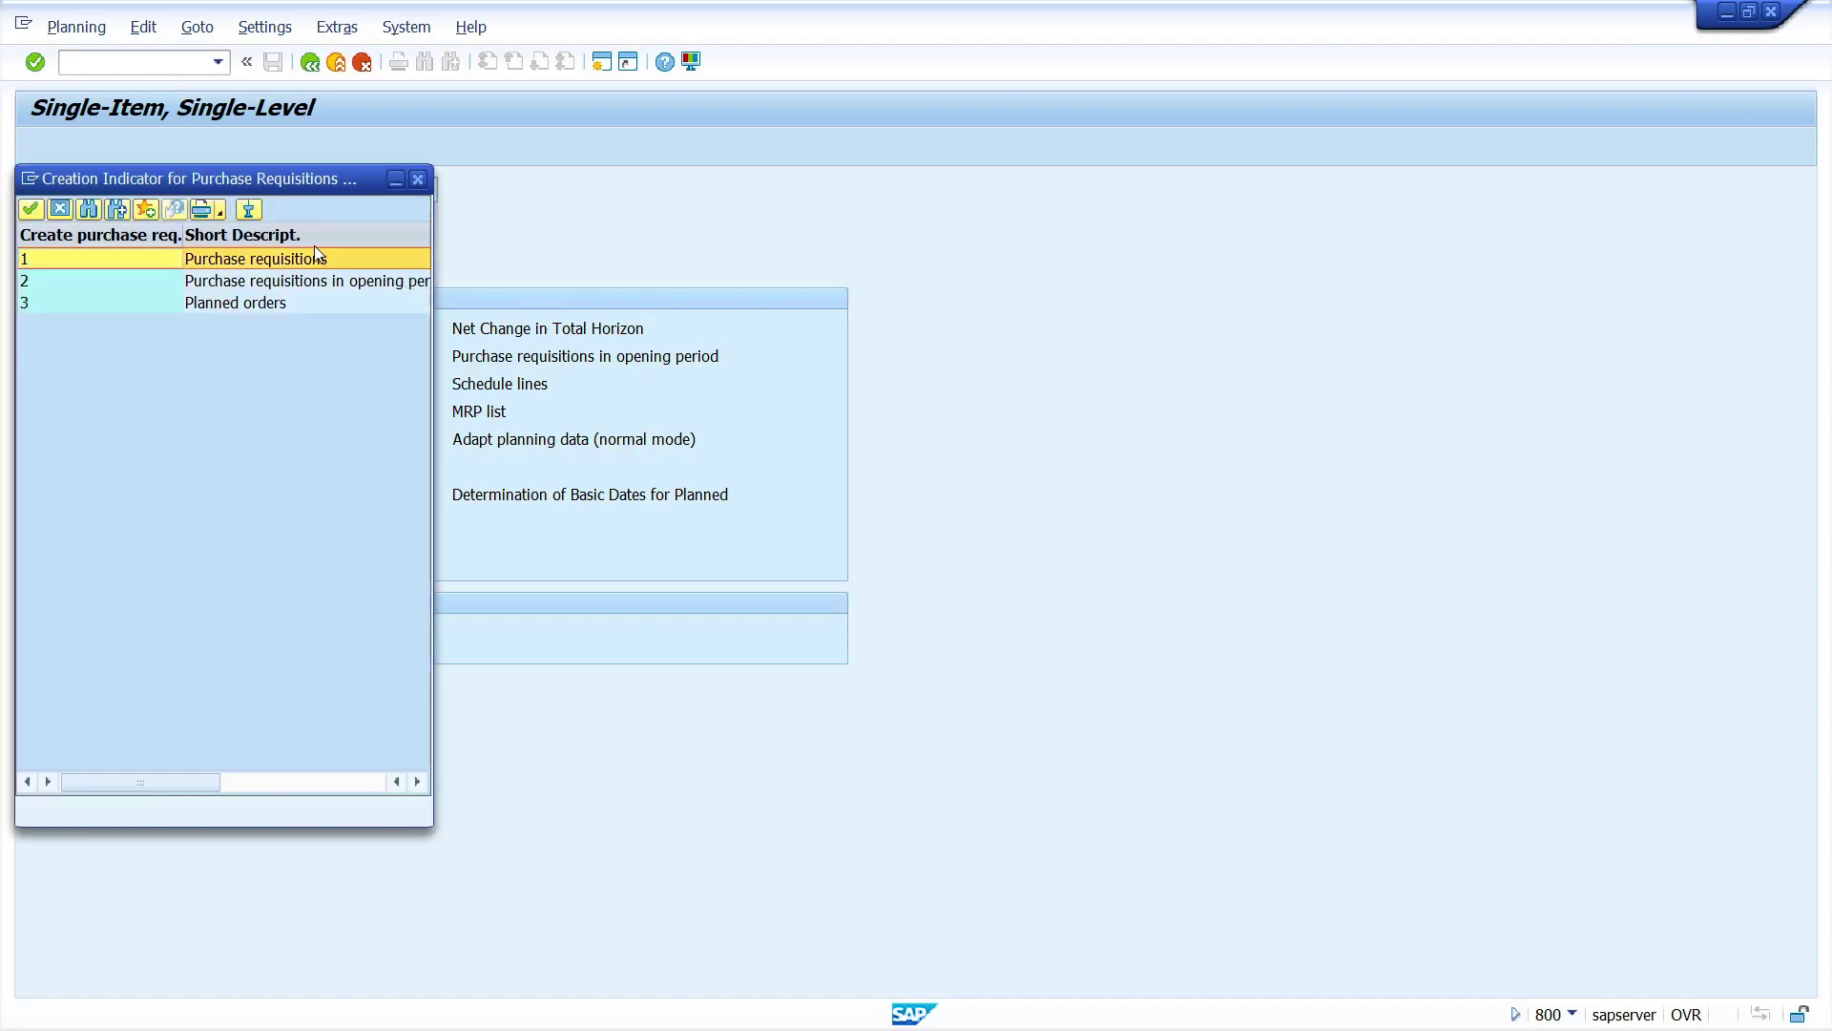
double_click(302, 263)
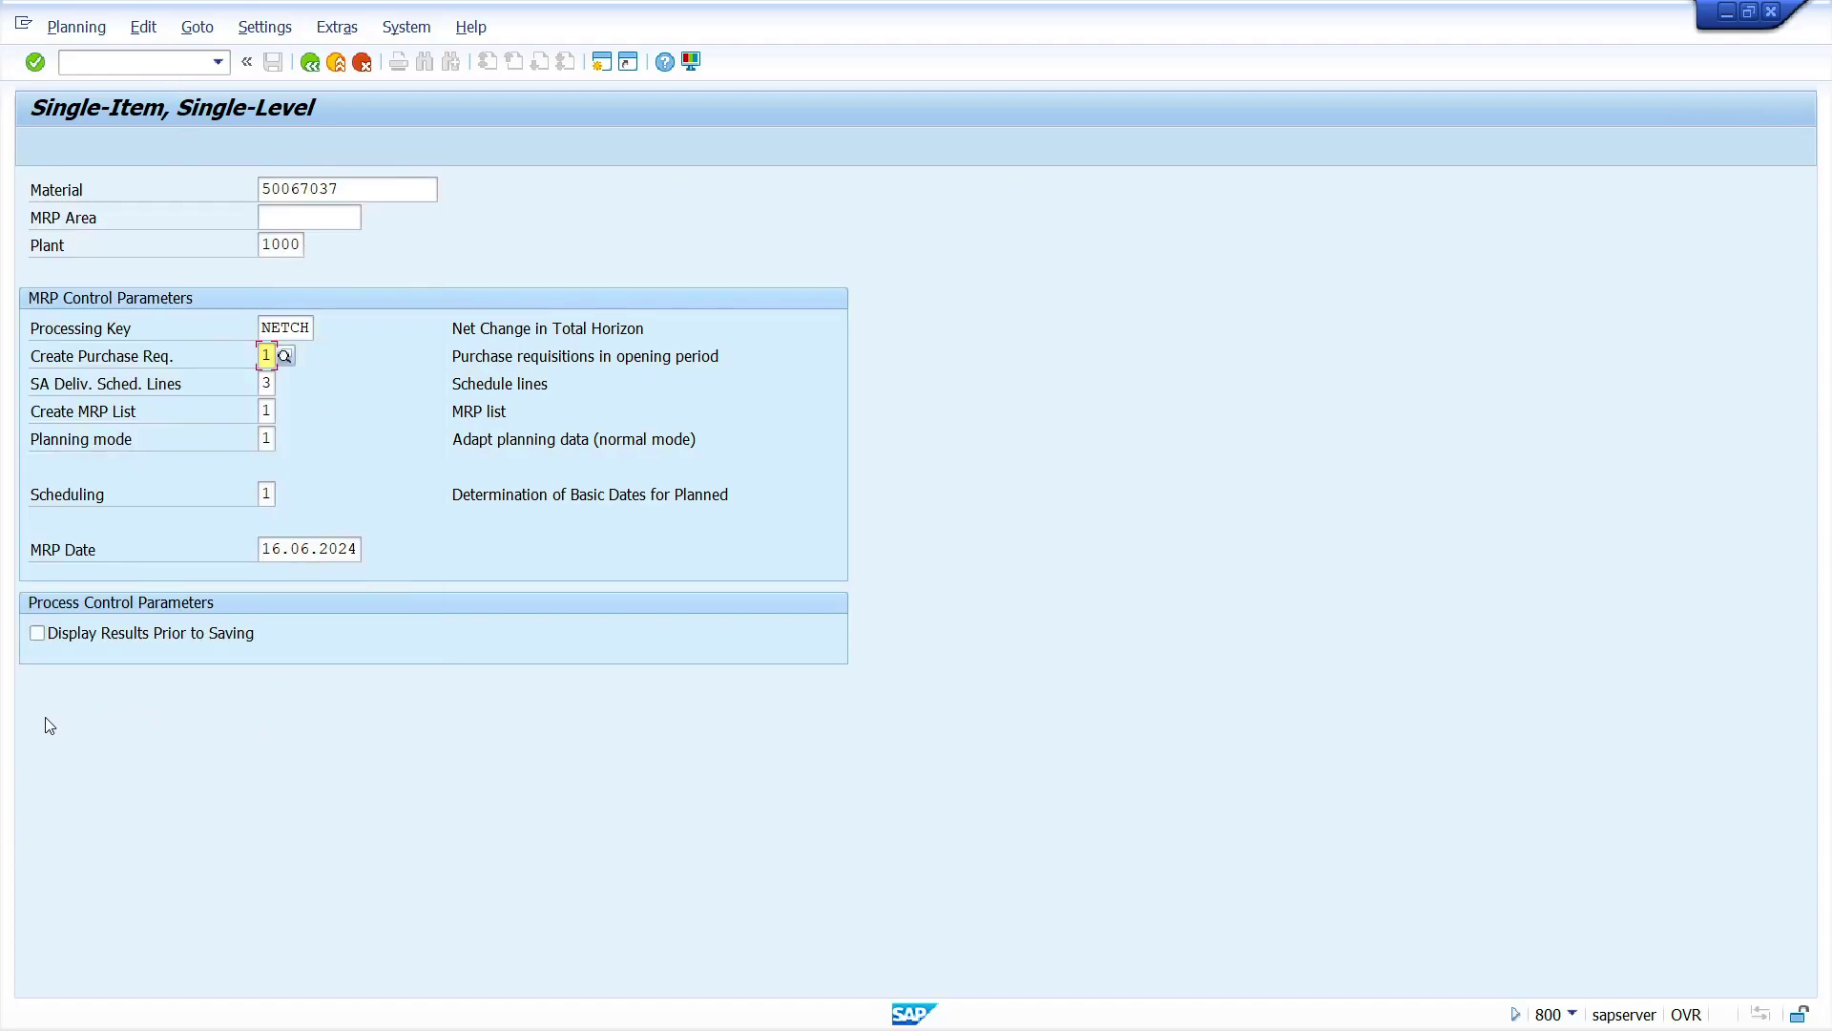
click(91, 634)
key(Return)
key(Return)
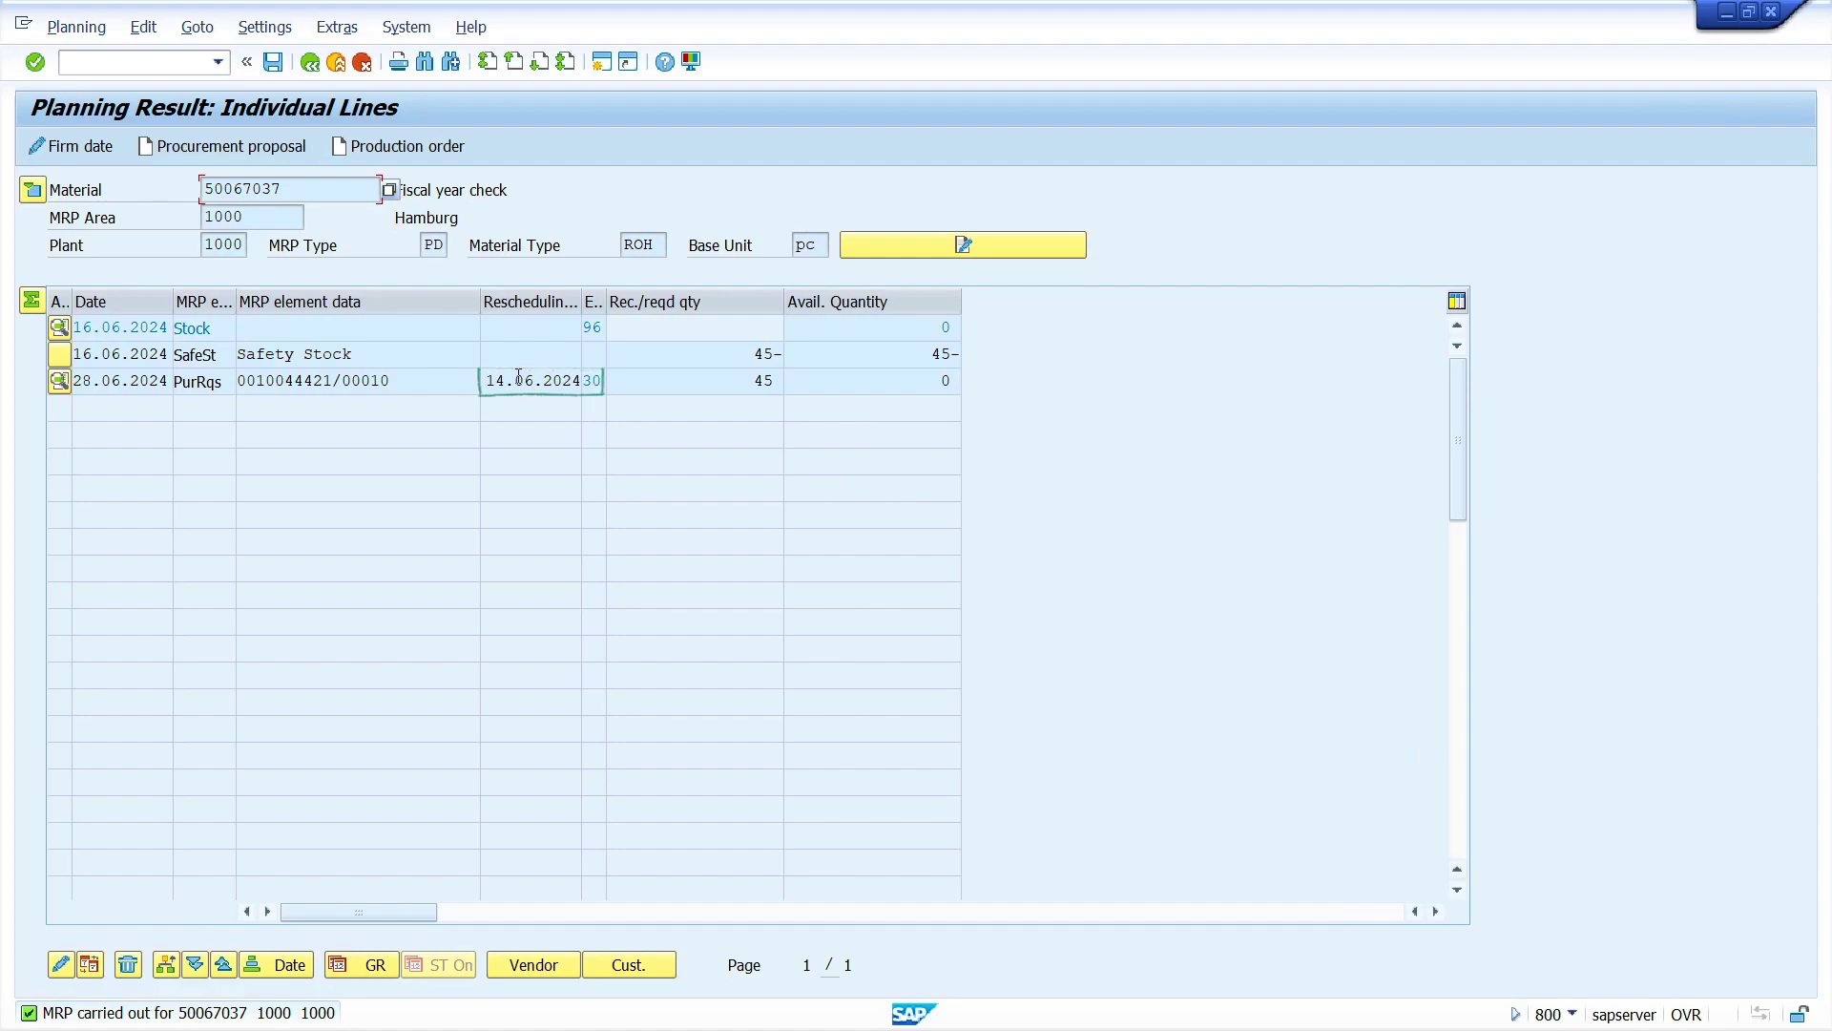
Enter /nme01 in the command field to return to source list maintenance.
click(159, 56)
text(/nme01)
Change the valid-from dates for vendors 1000, 1001 and 1002 to 14.06.2024 and save.
key(Return)
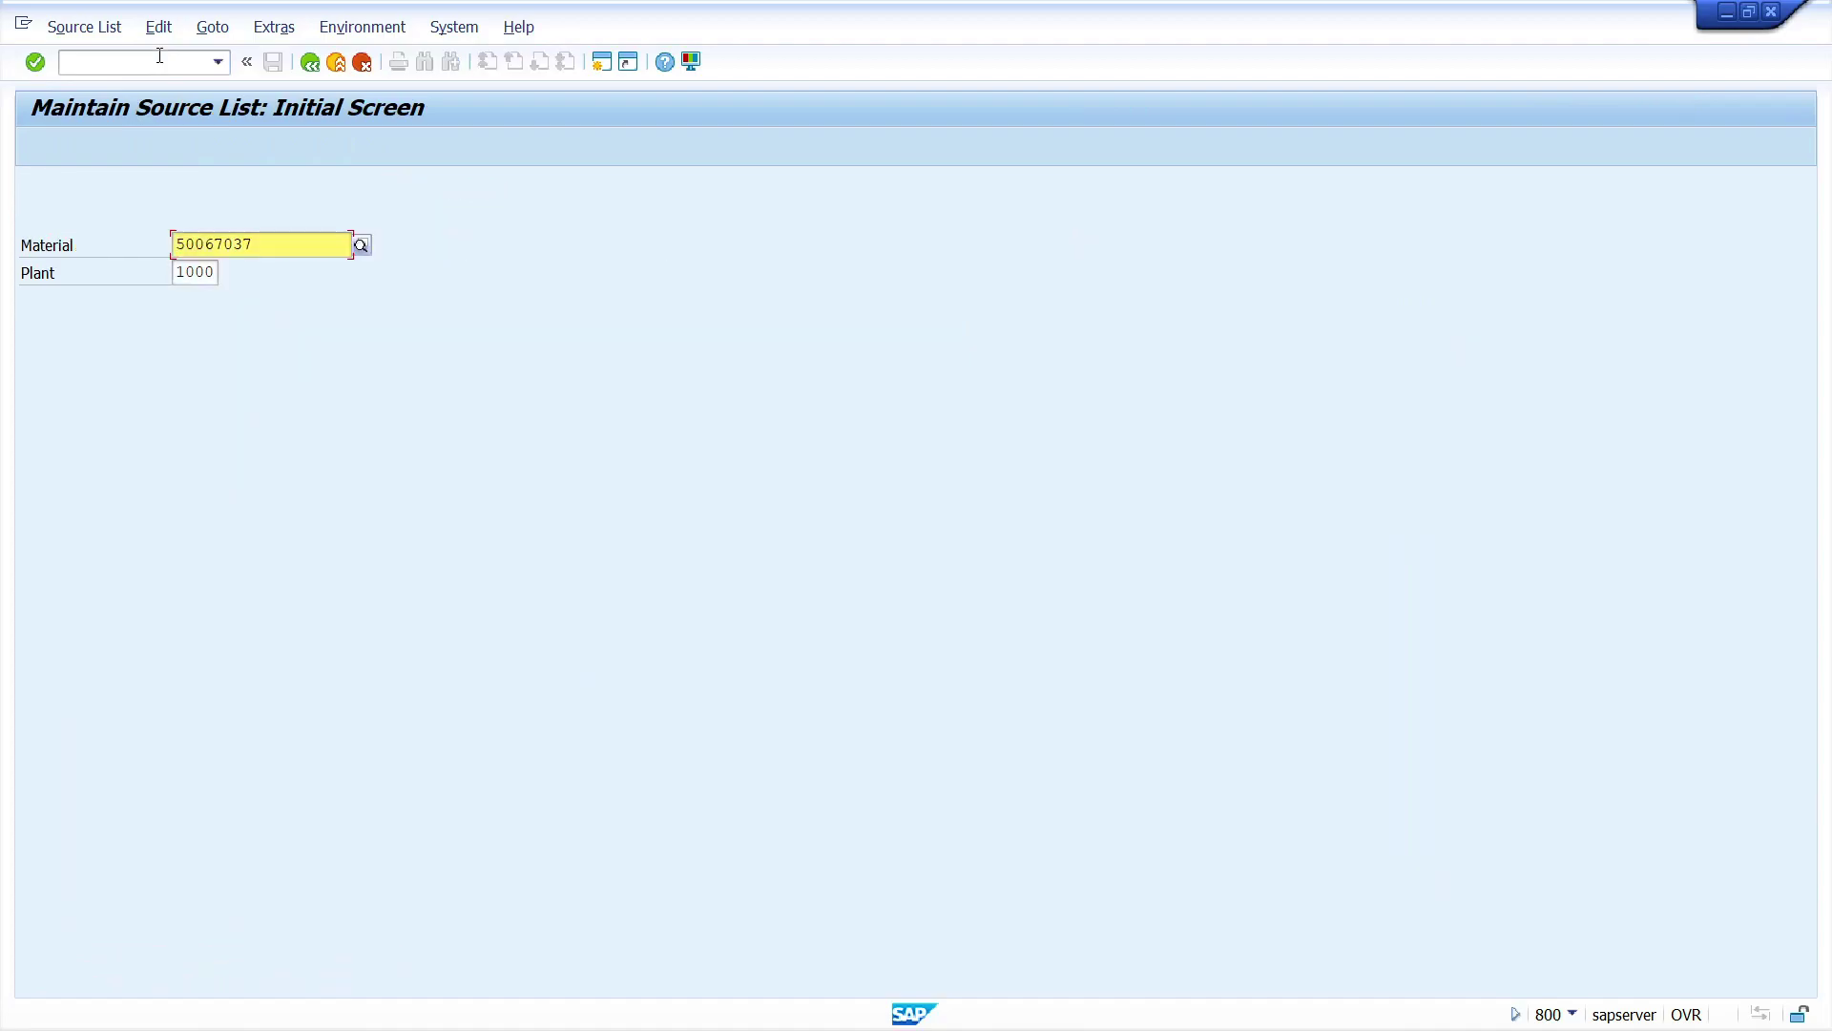
key(Return)
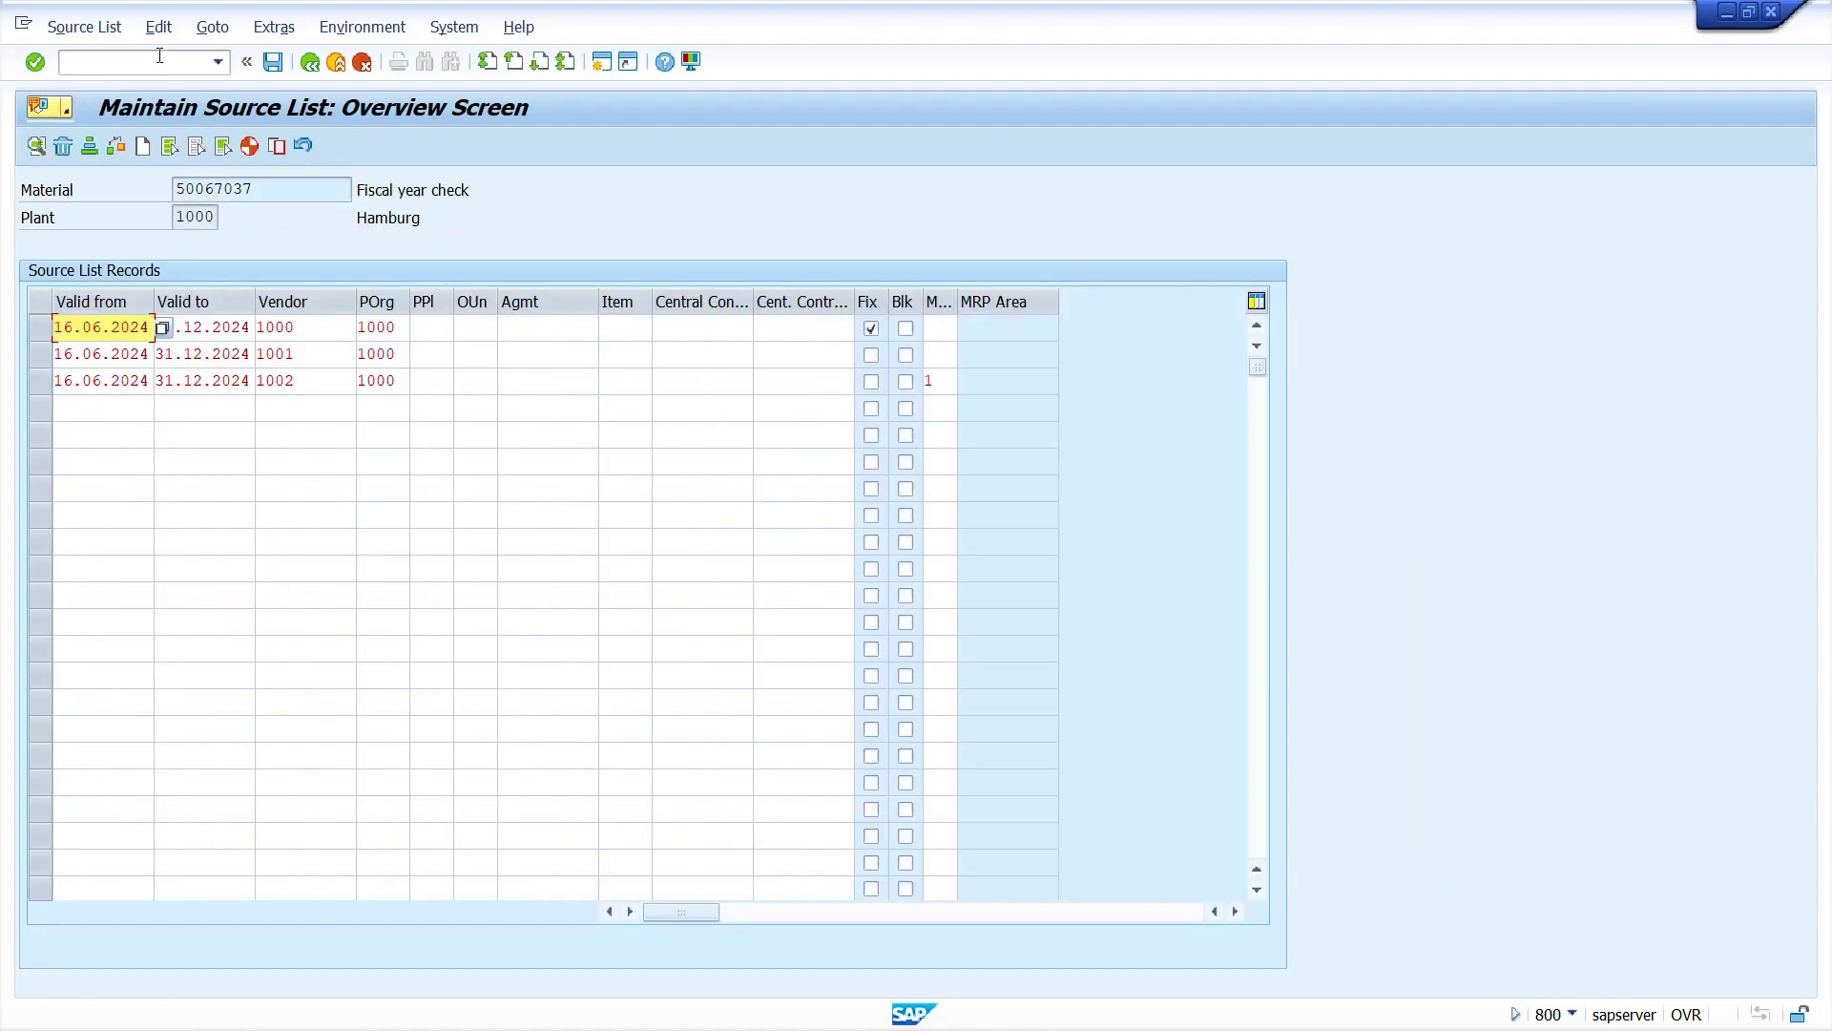
click(162, 329)
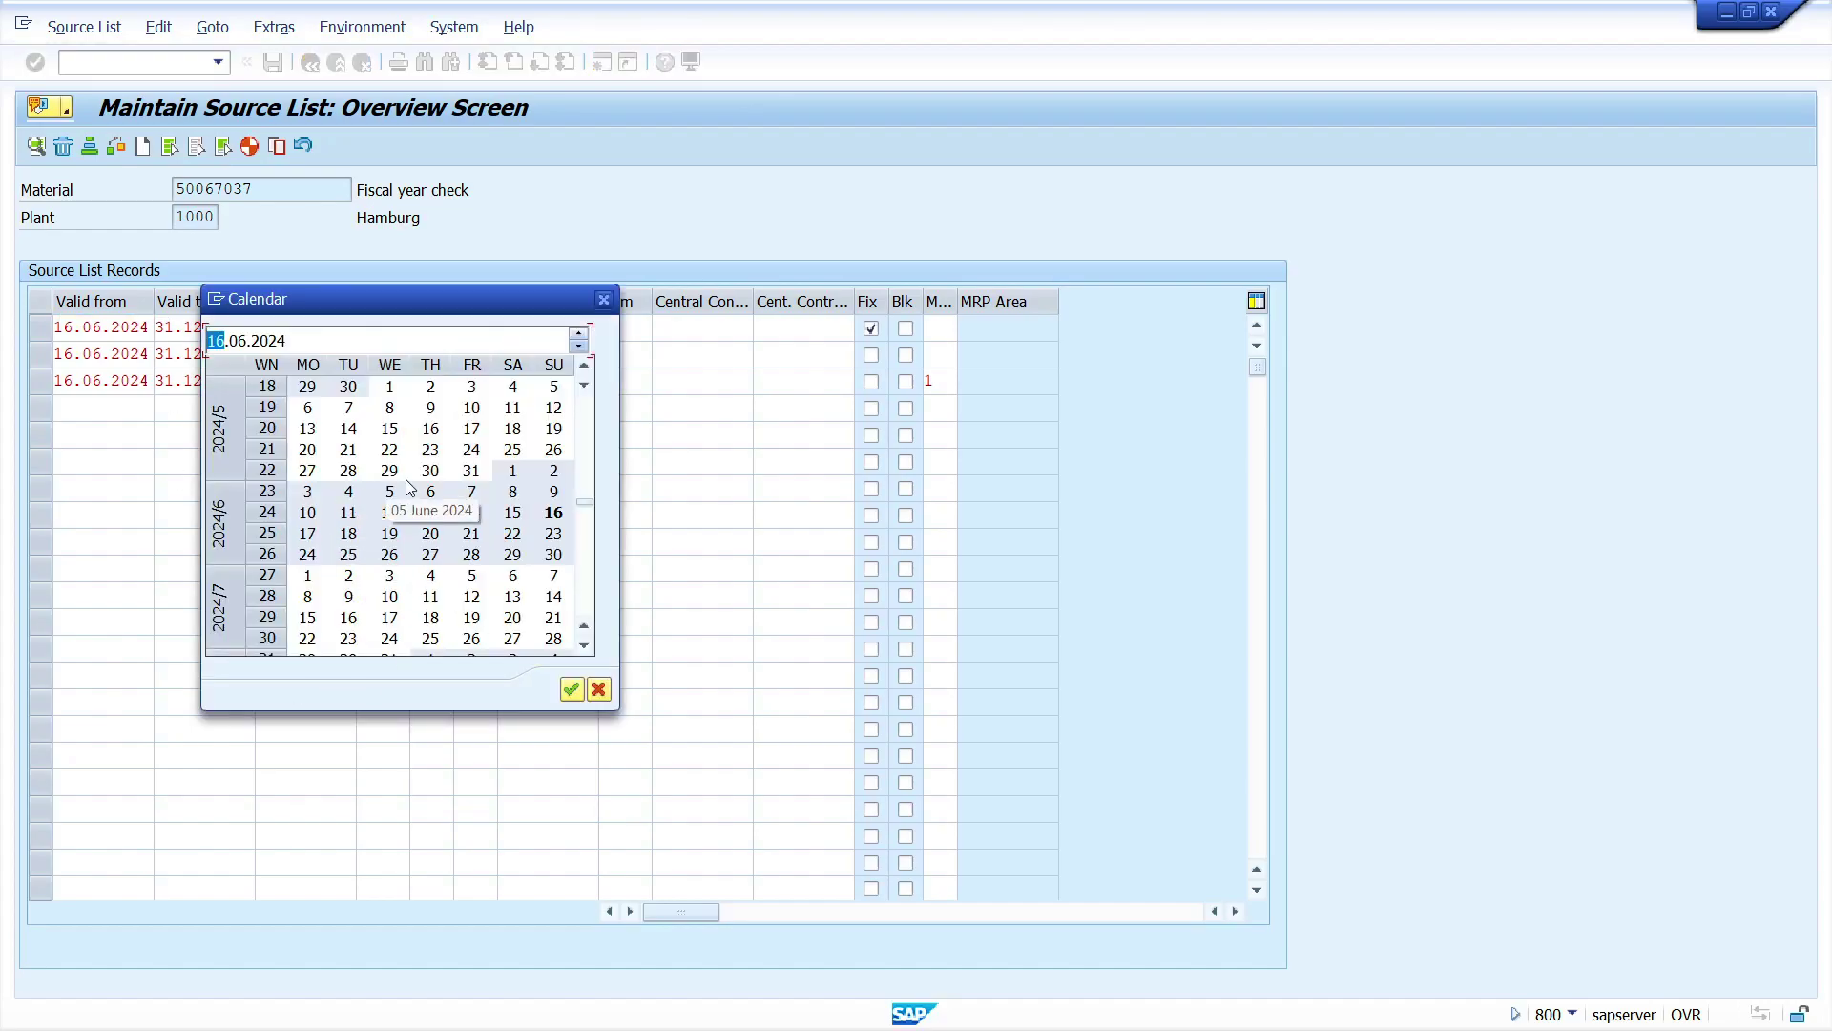
double_click(472, 515)
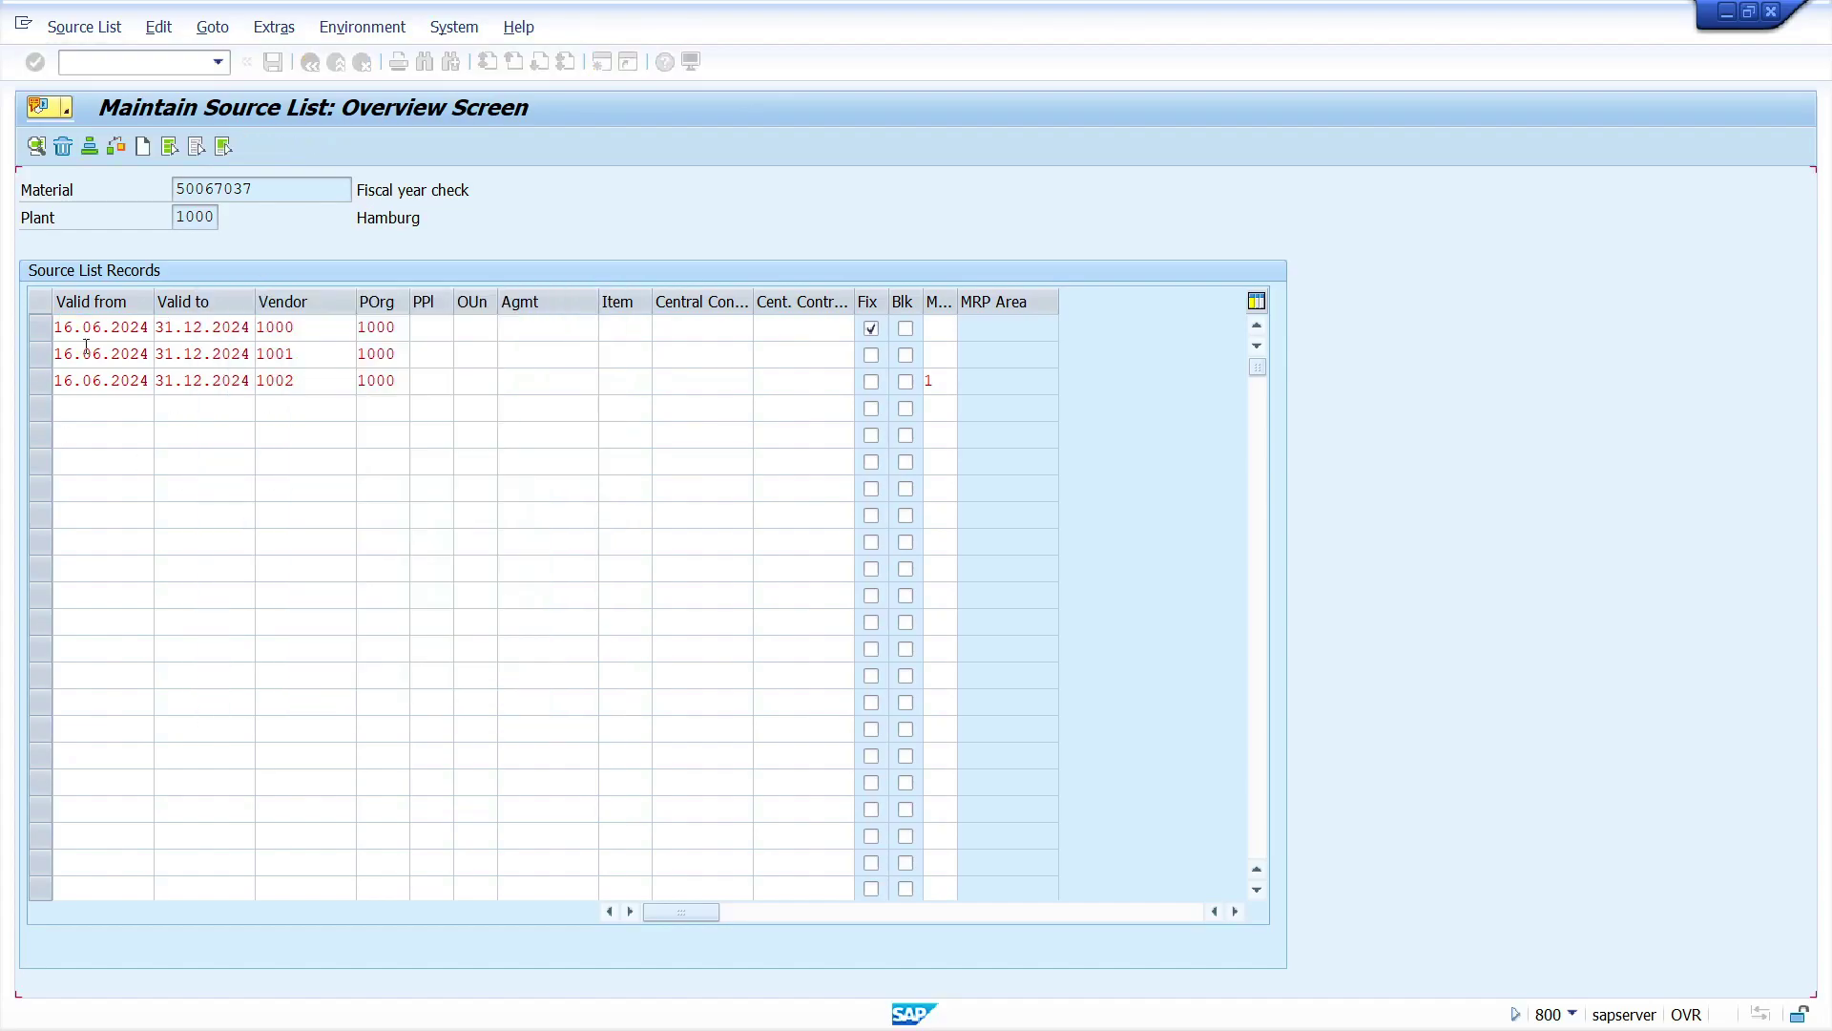
click(111, 354)
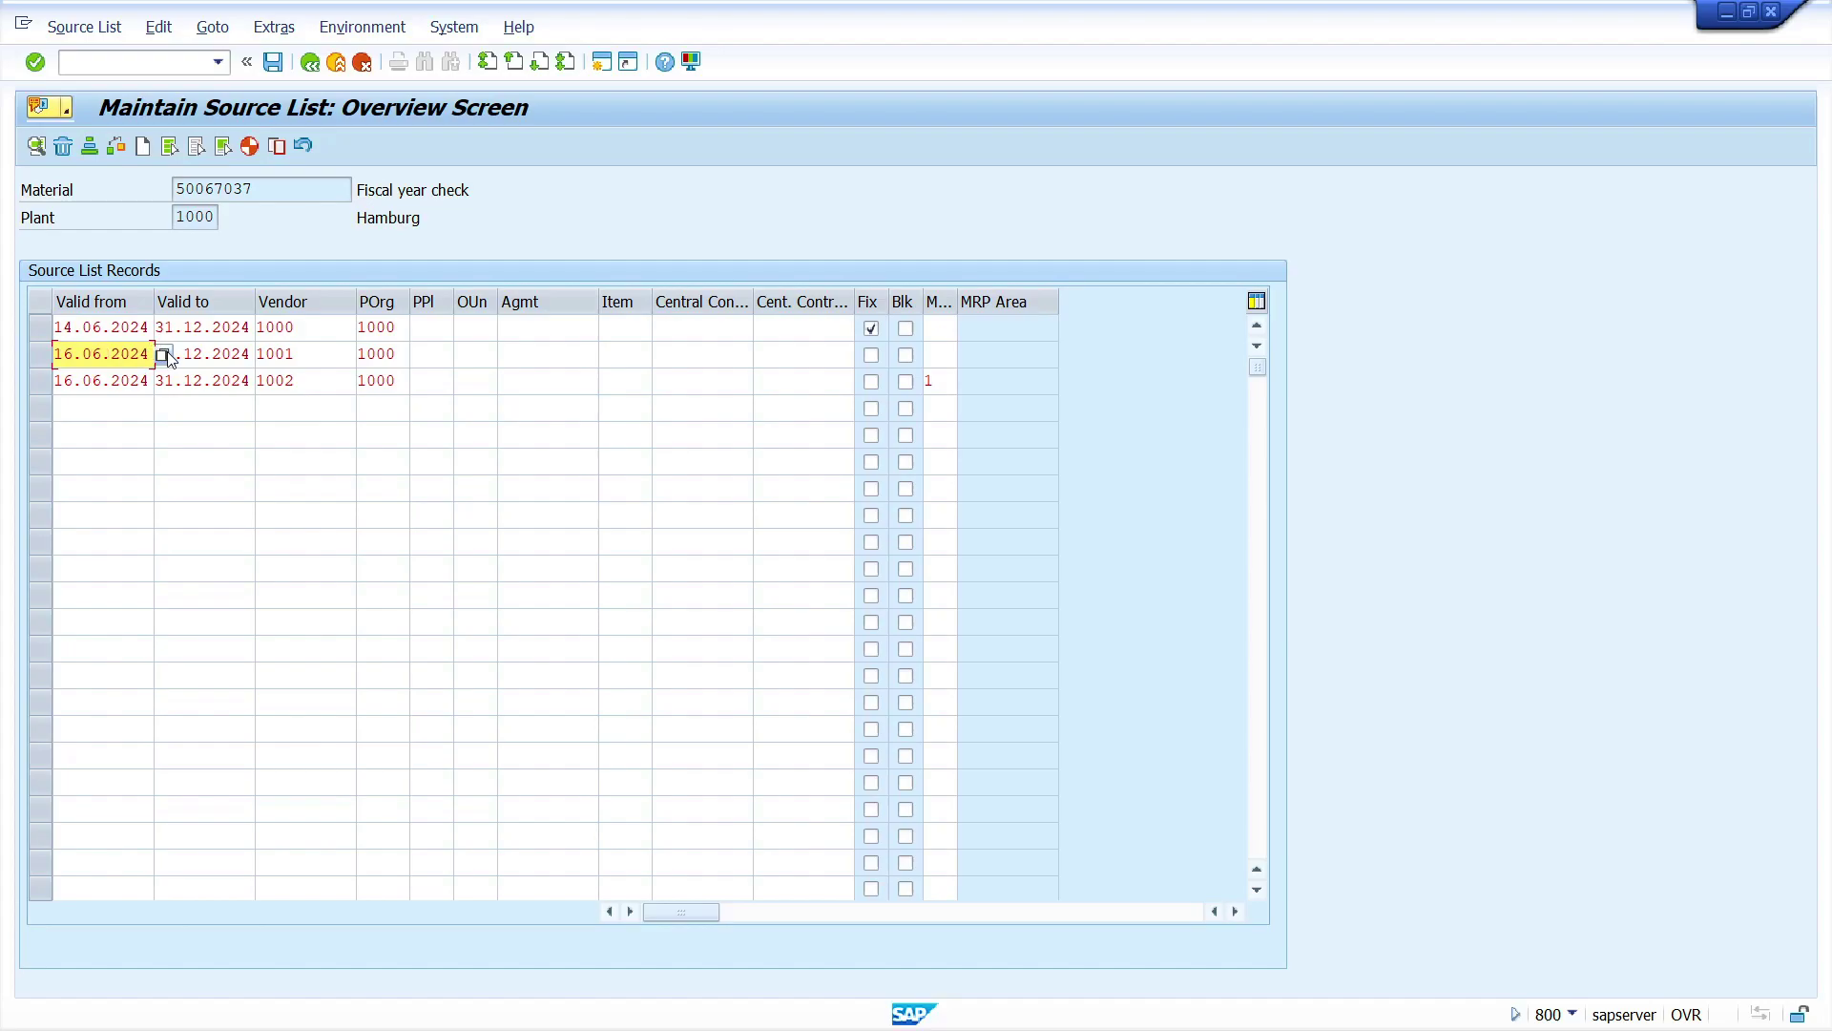
click(158, 354)
double_click(472, 513)
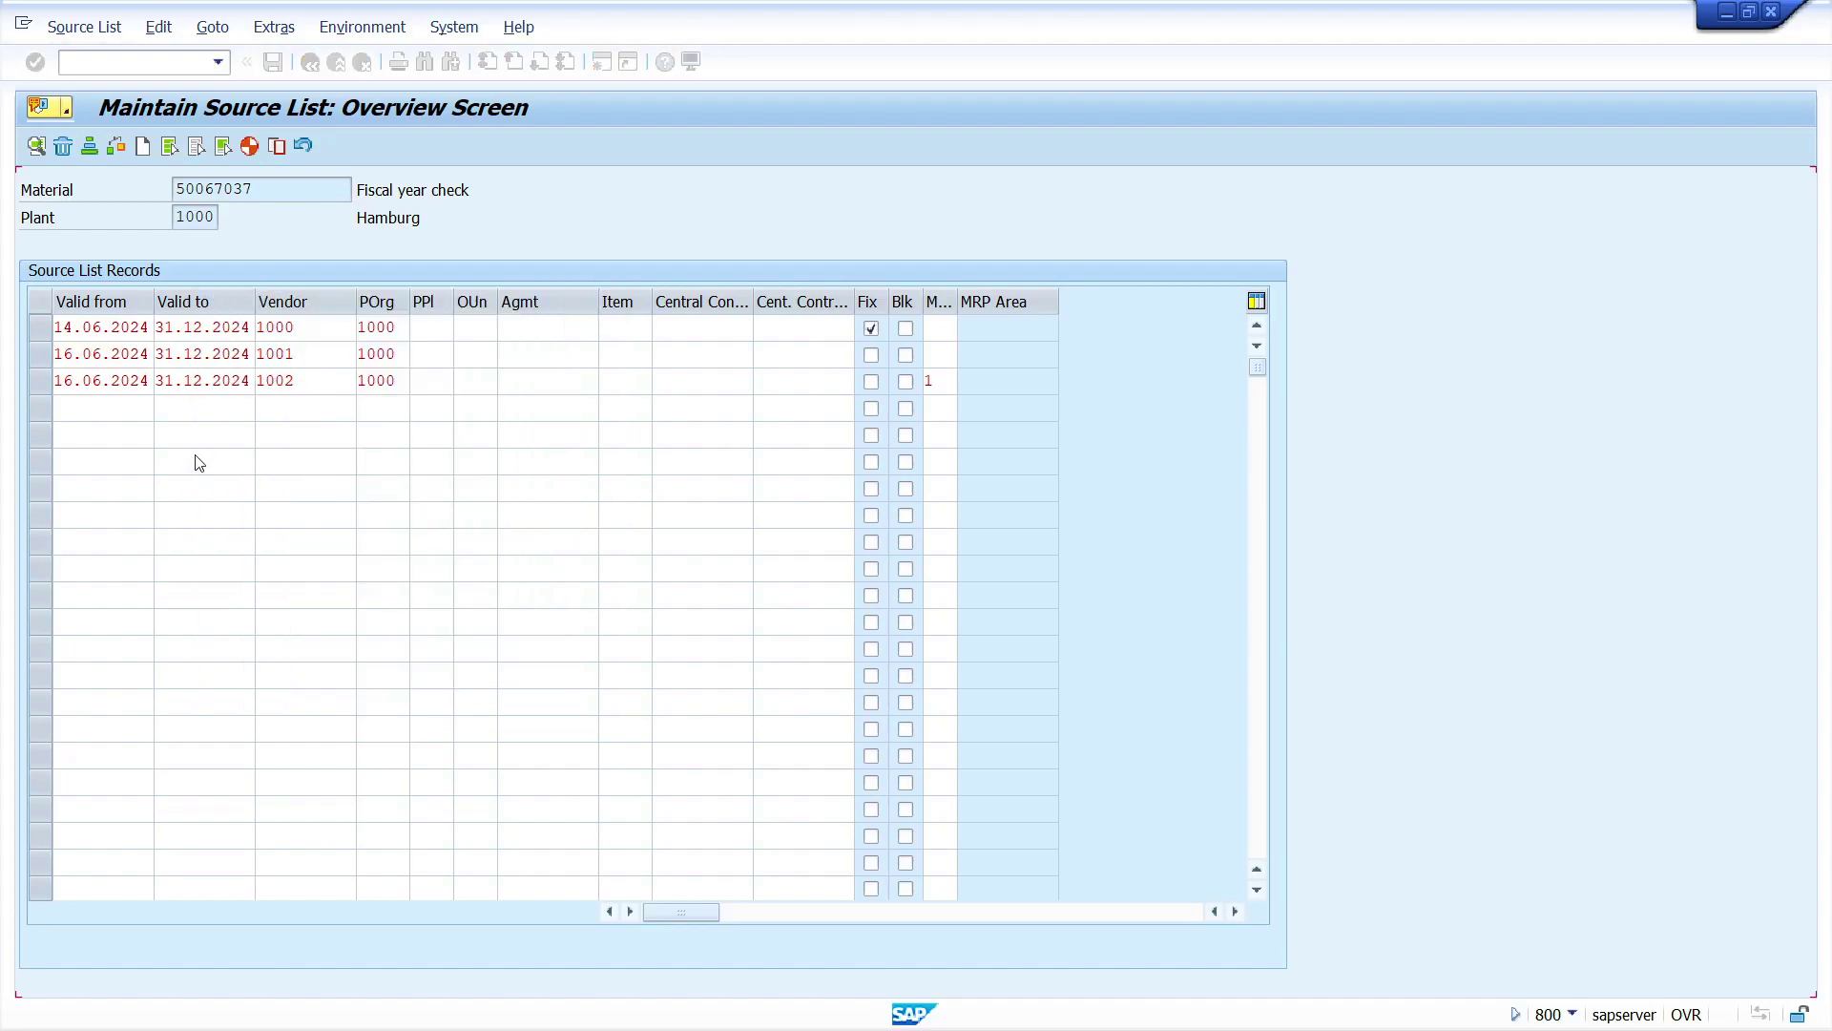
click(157, 381)
double_click(472, 512)
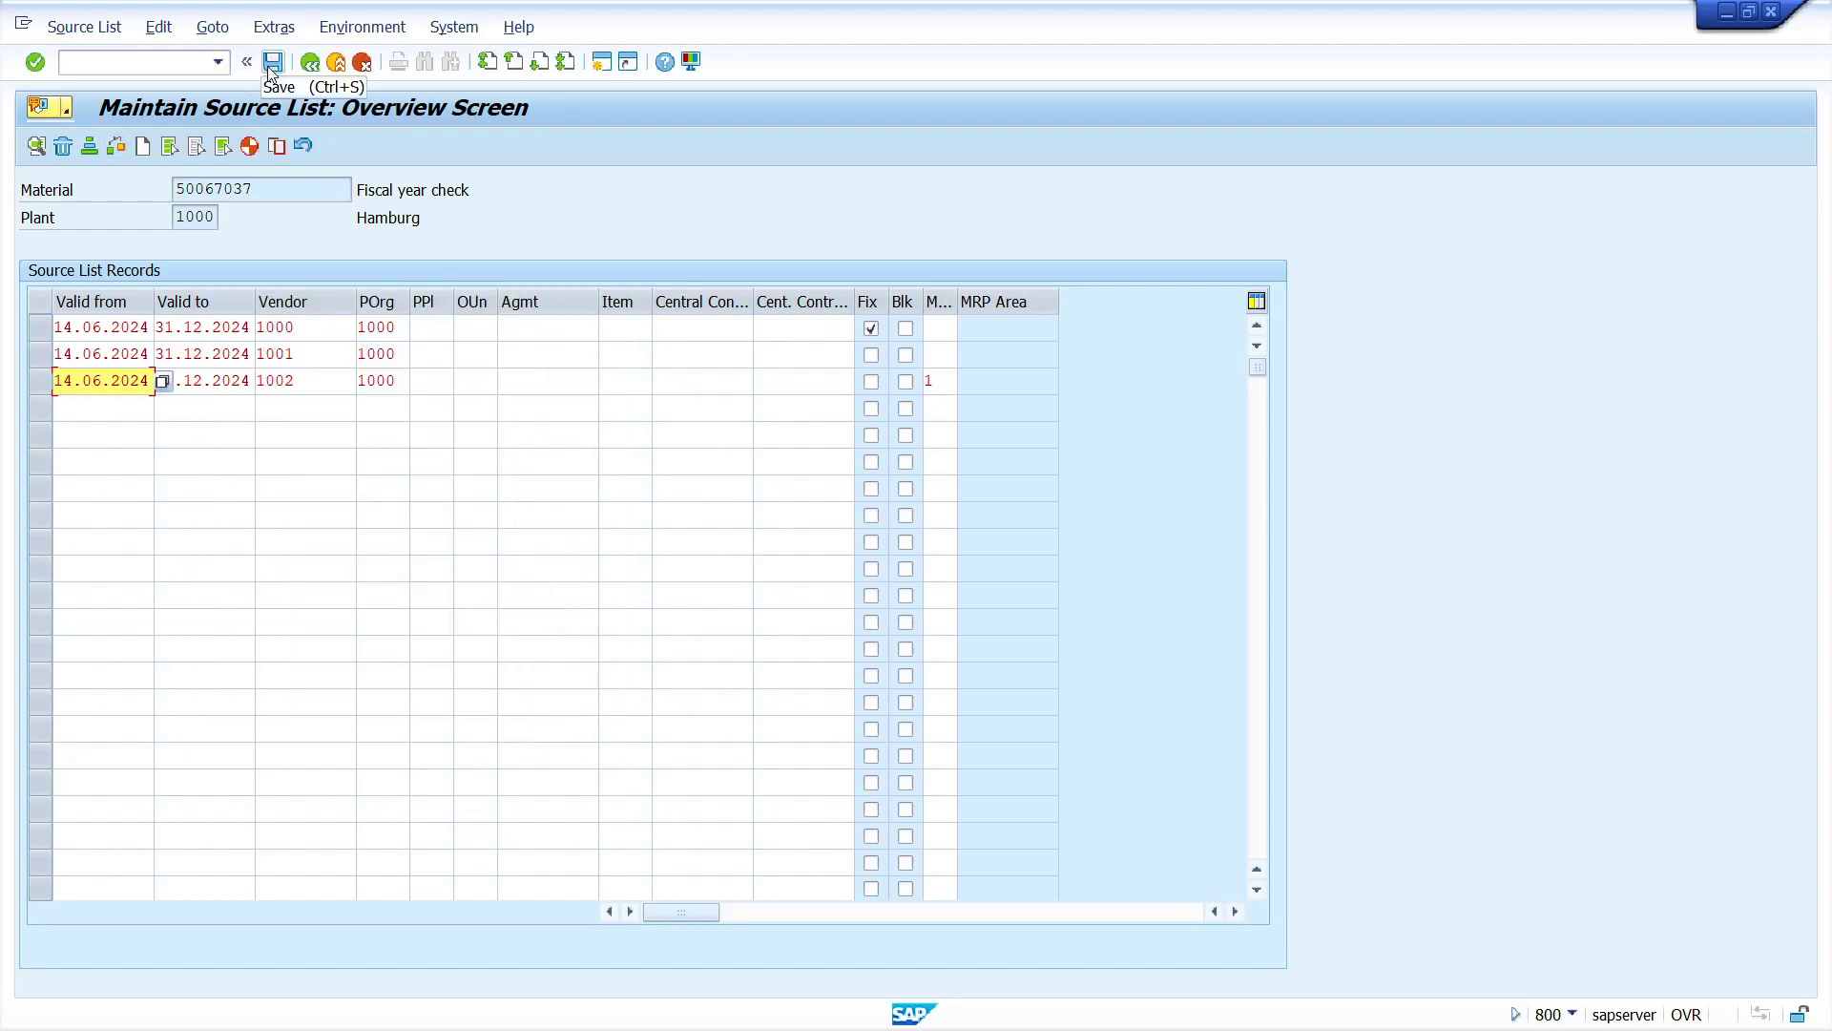
click(274, 63)
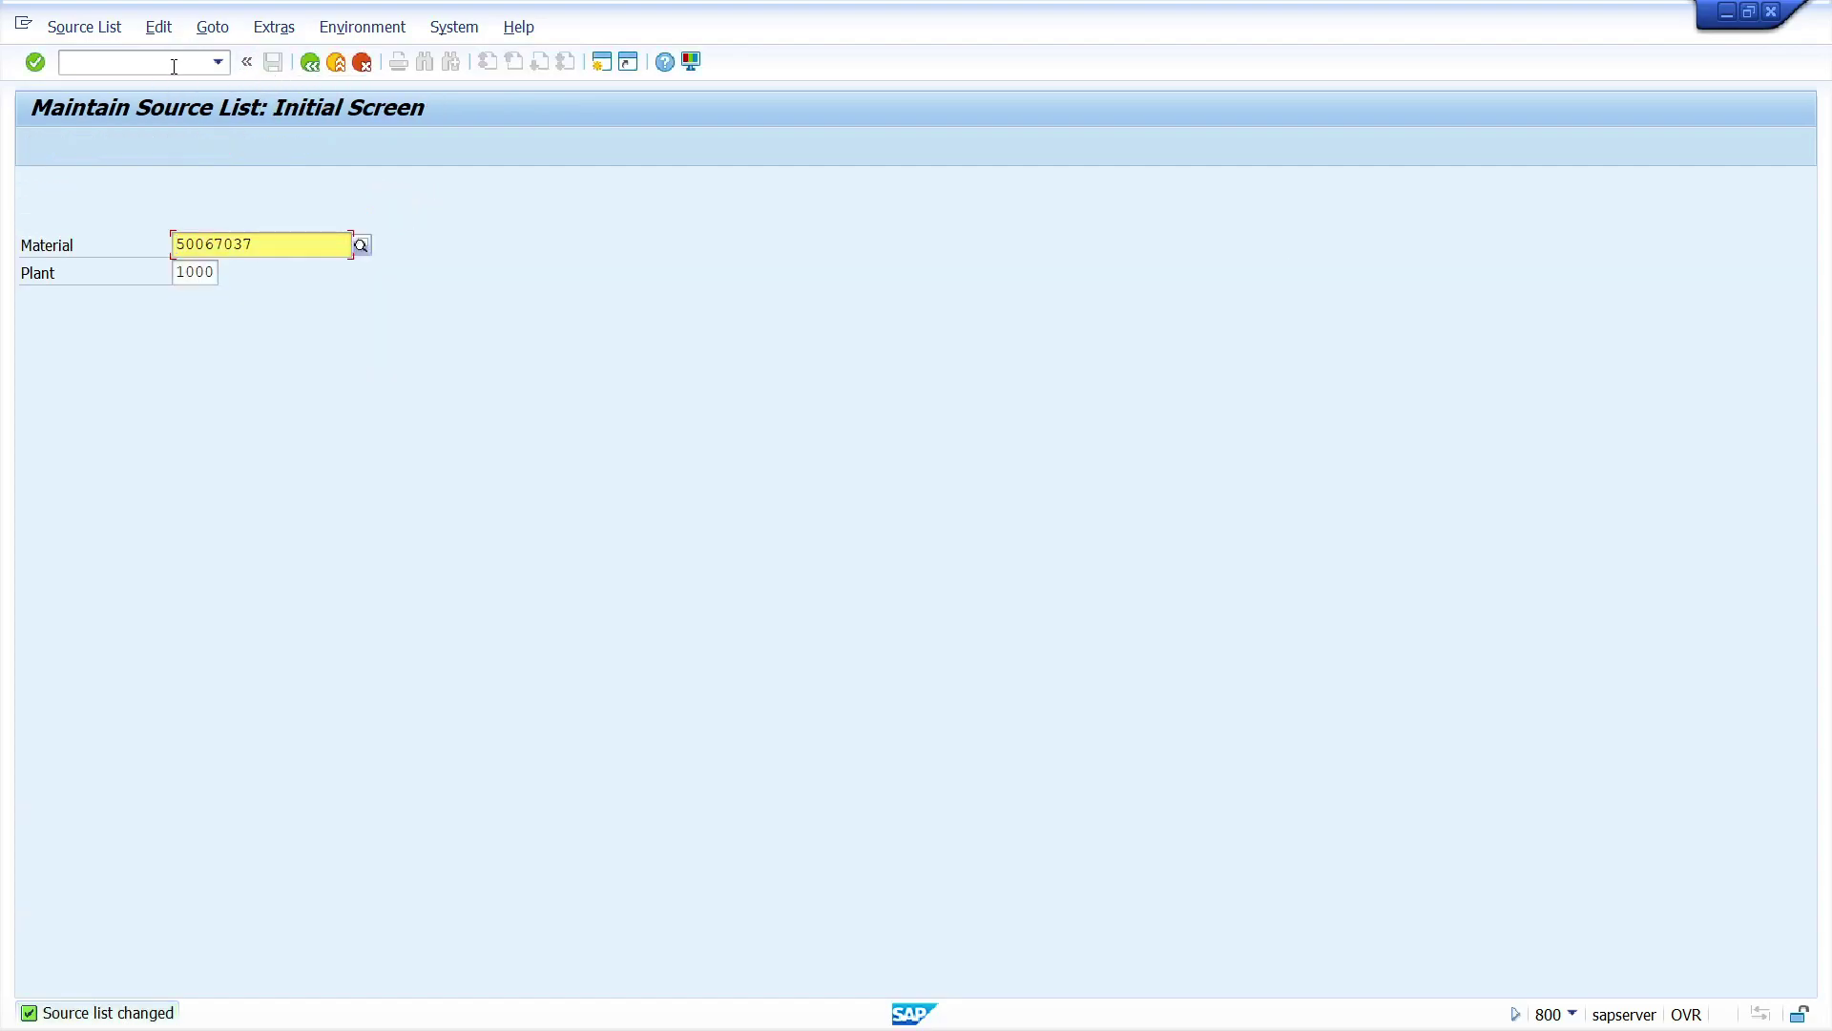
Start MD03 again with Create Purchase Req. 1 and Display Results Prior to Saving ticked.
click(310, 63)
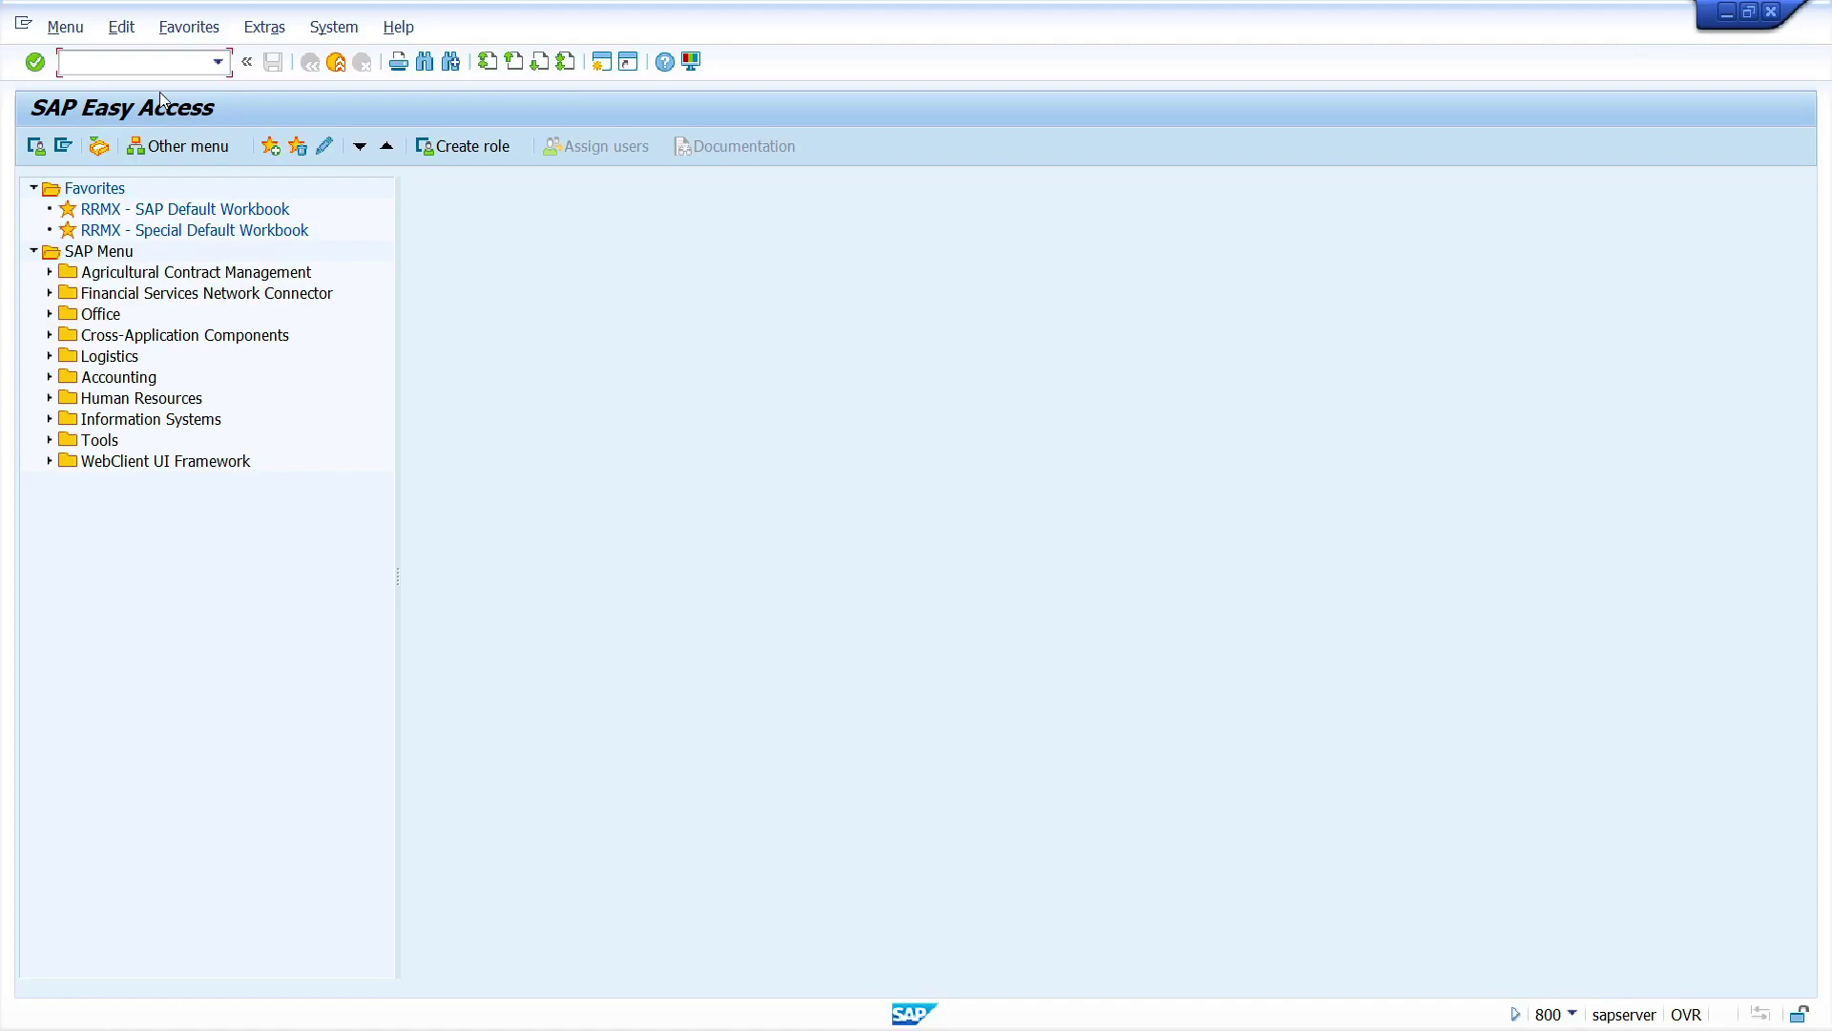
text(md03)
key(Return)
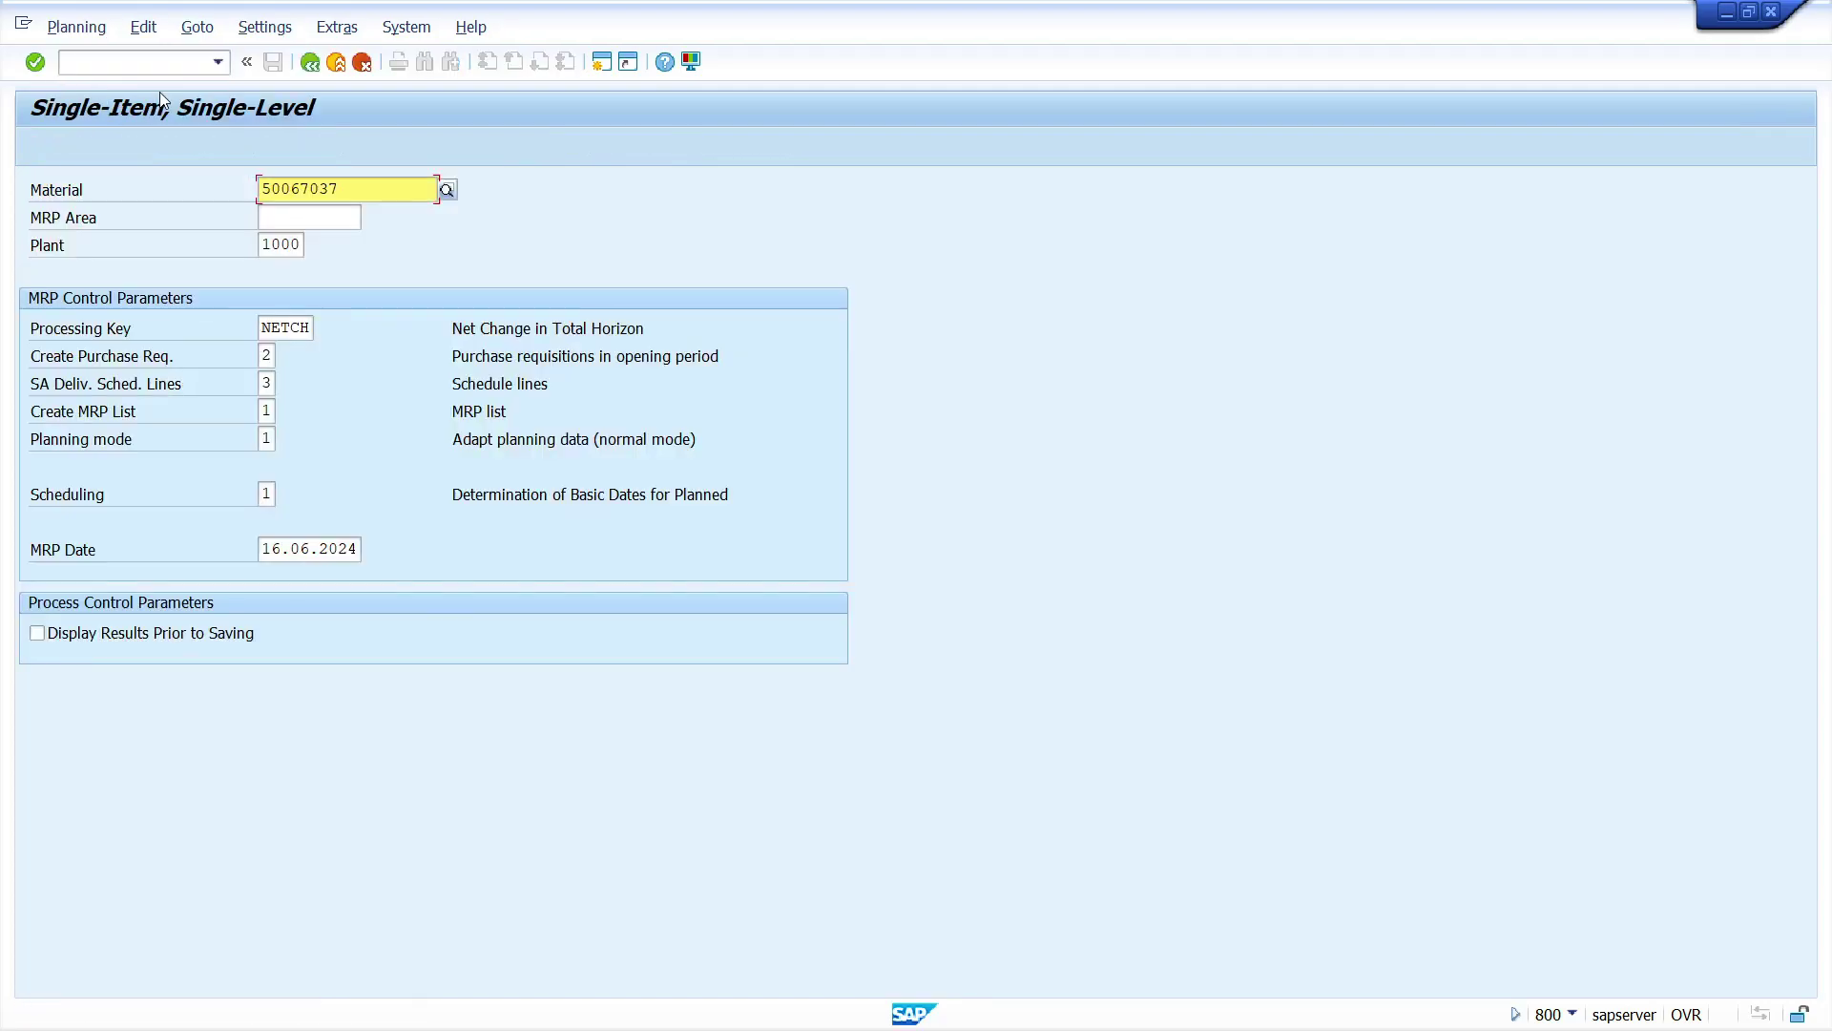
key(Tab)
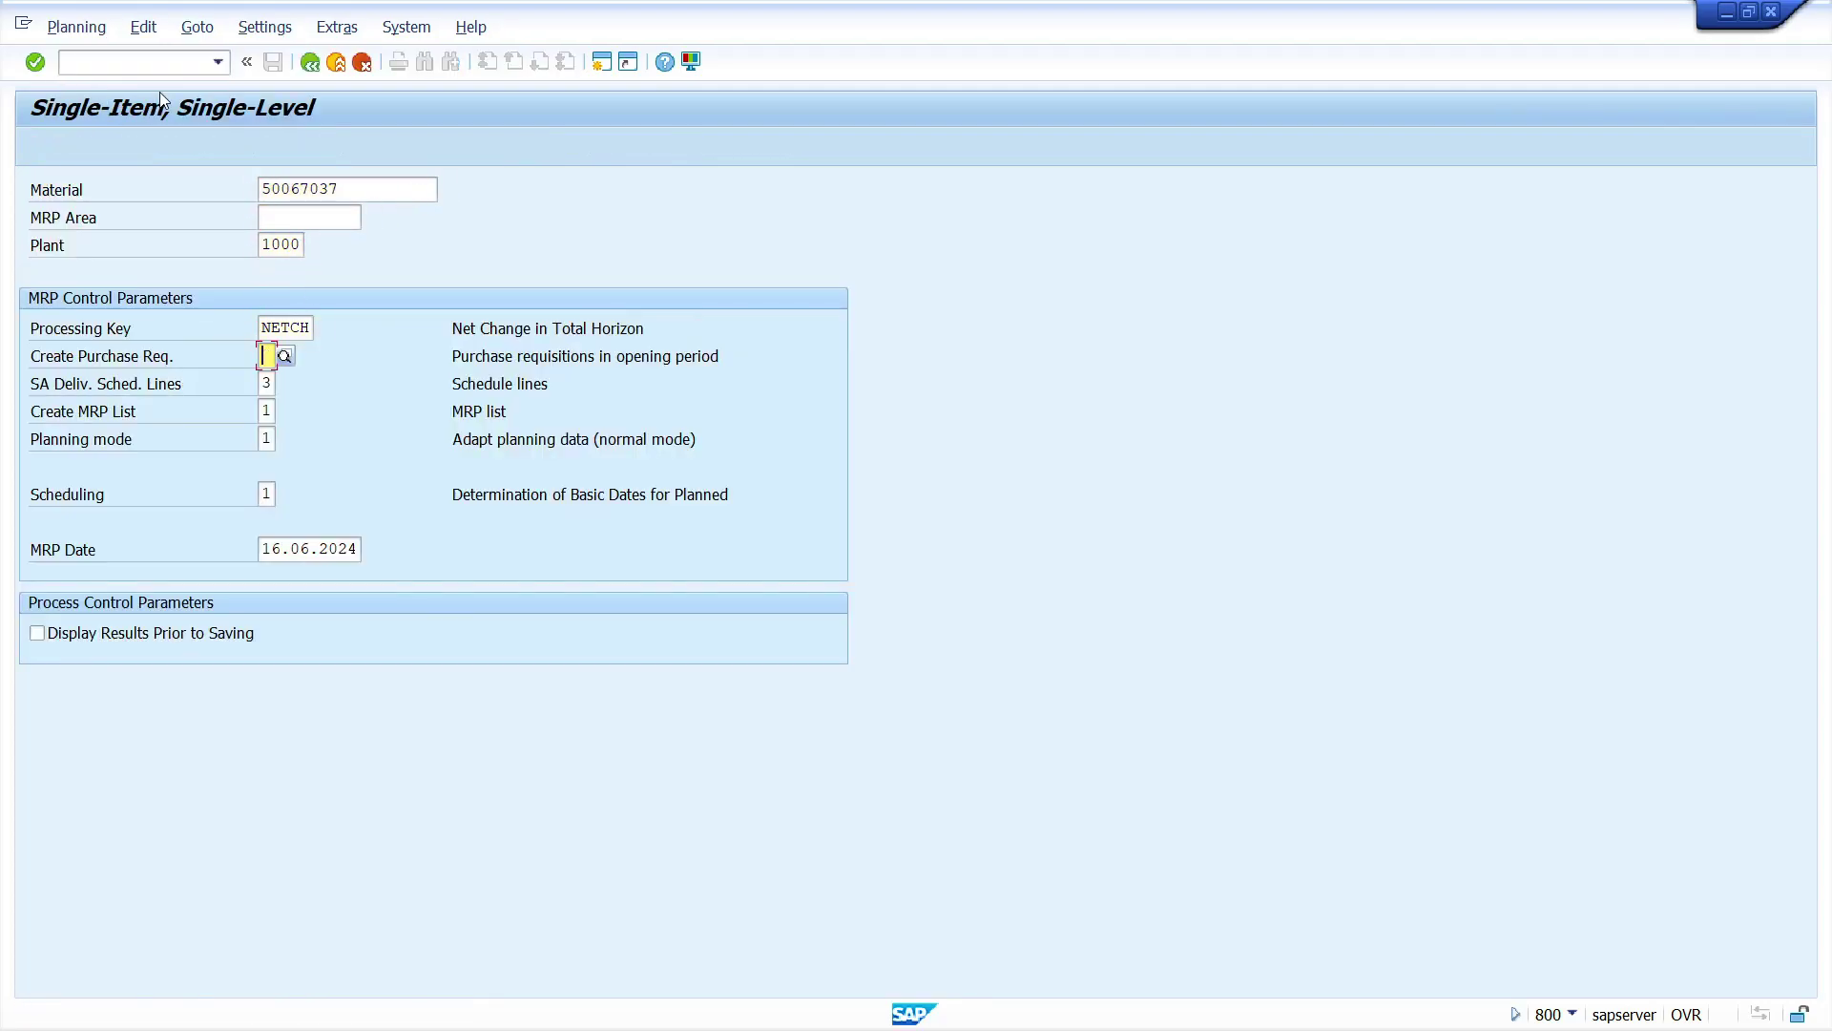
text(1)
key(Tab)
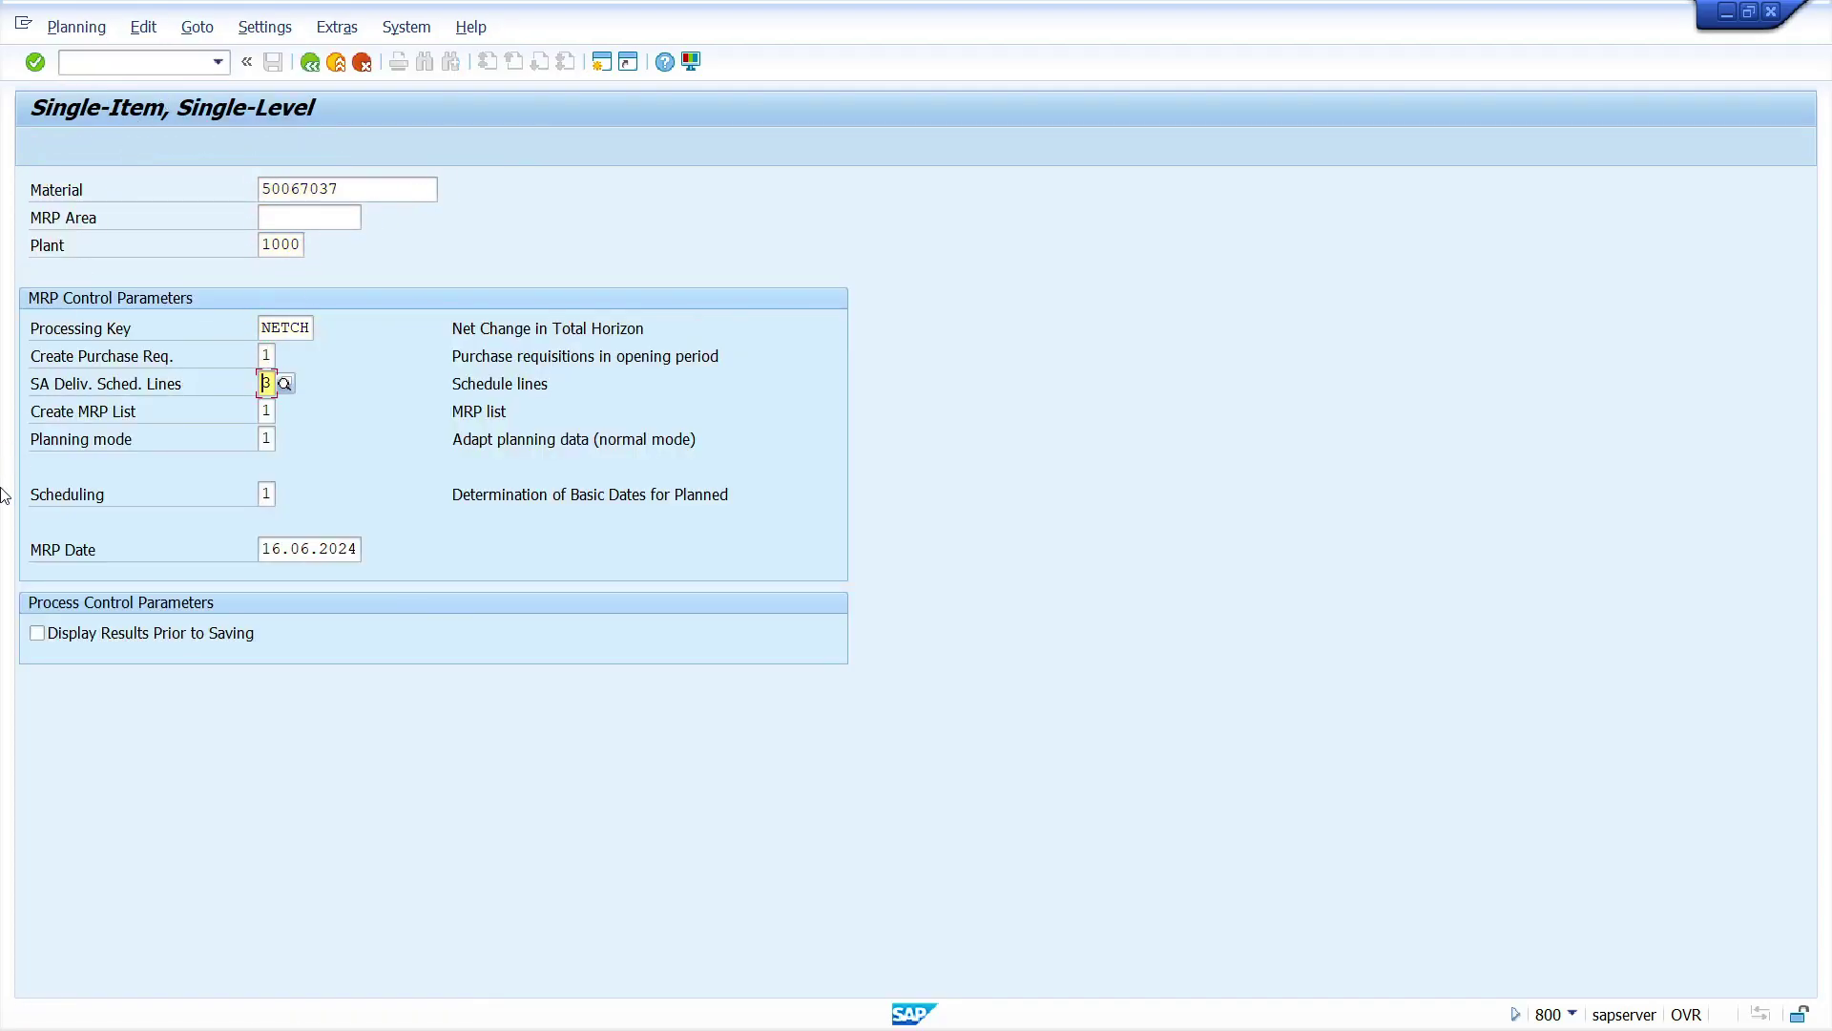
click(78, 644)
Run MRP for material 50067037 and save the 45-piece requisition for vendor 1002.
key(Return)
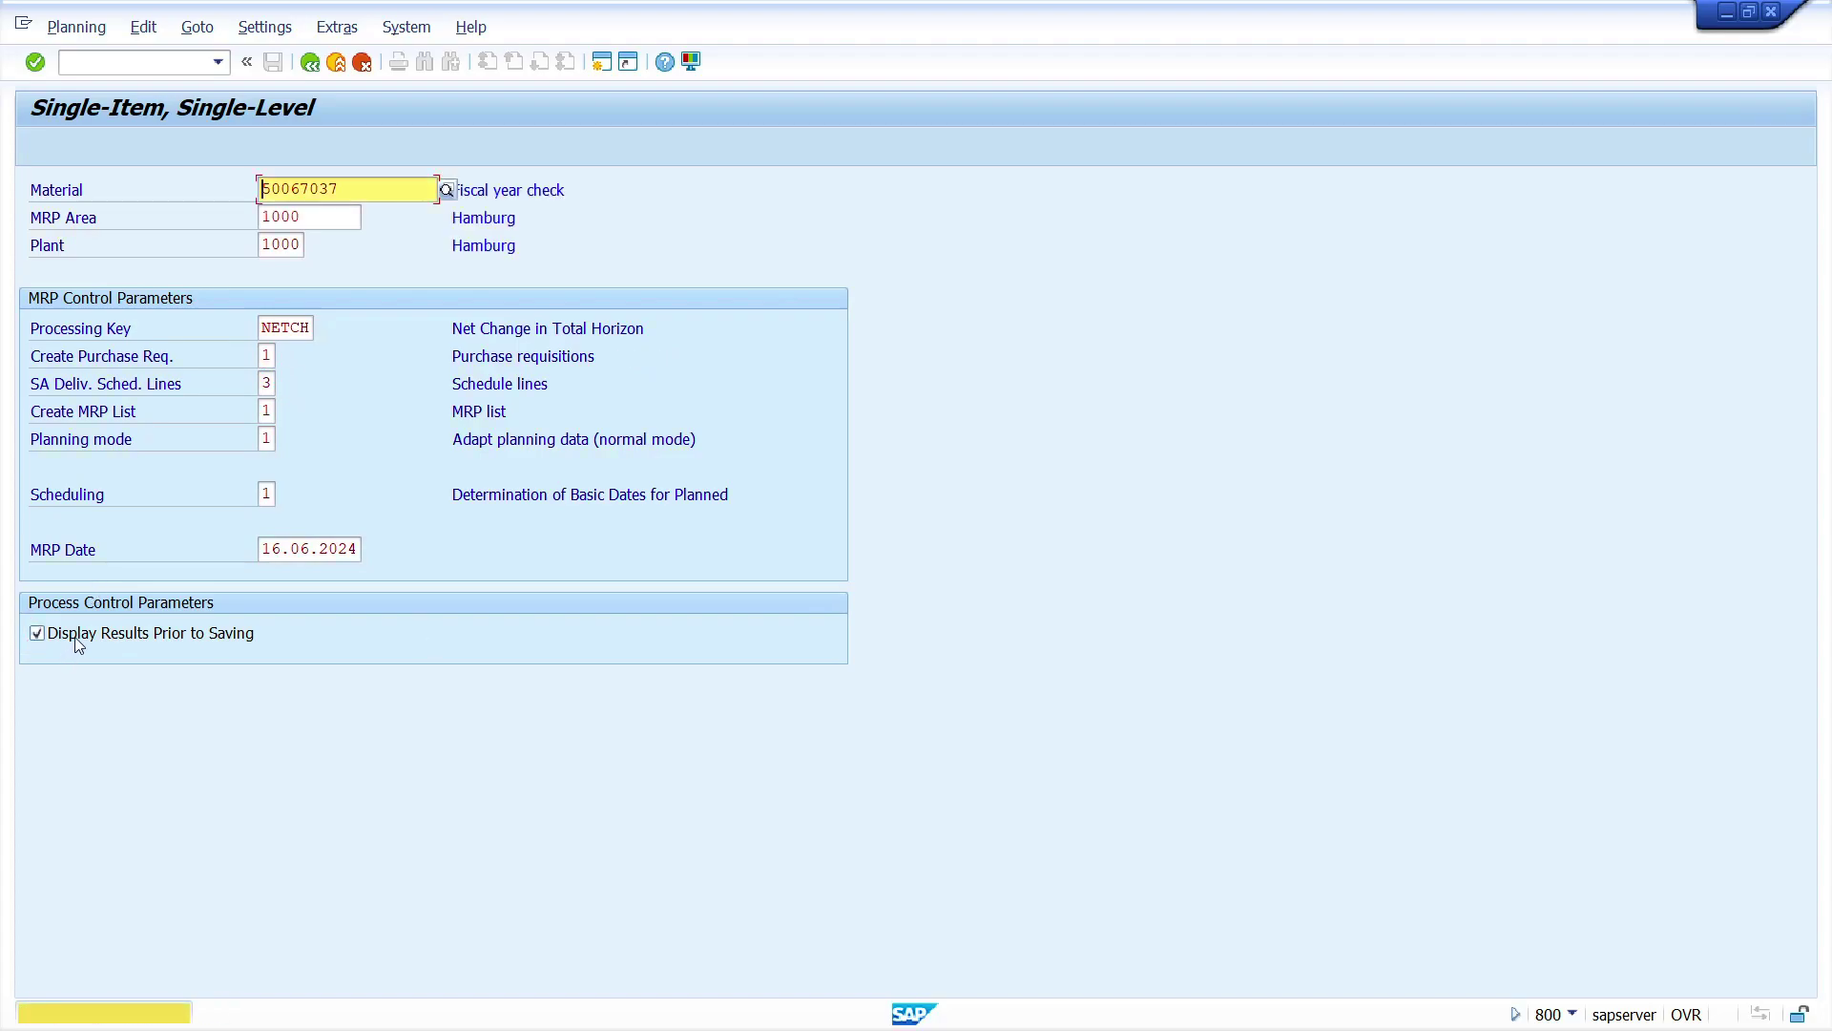
key(Return)
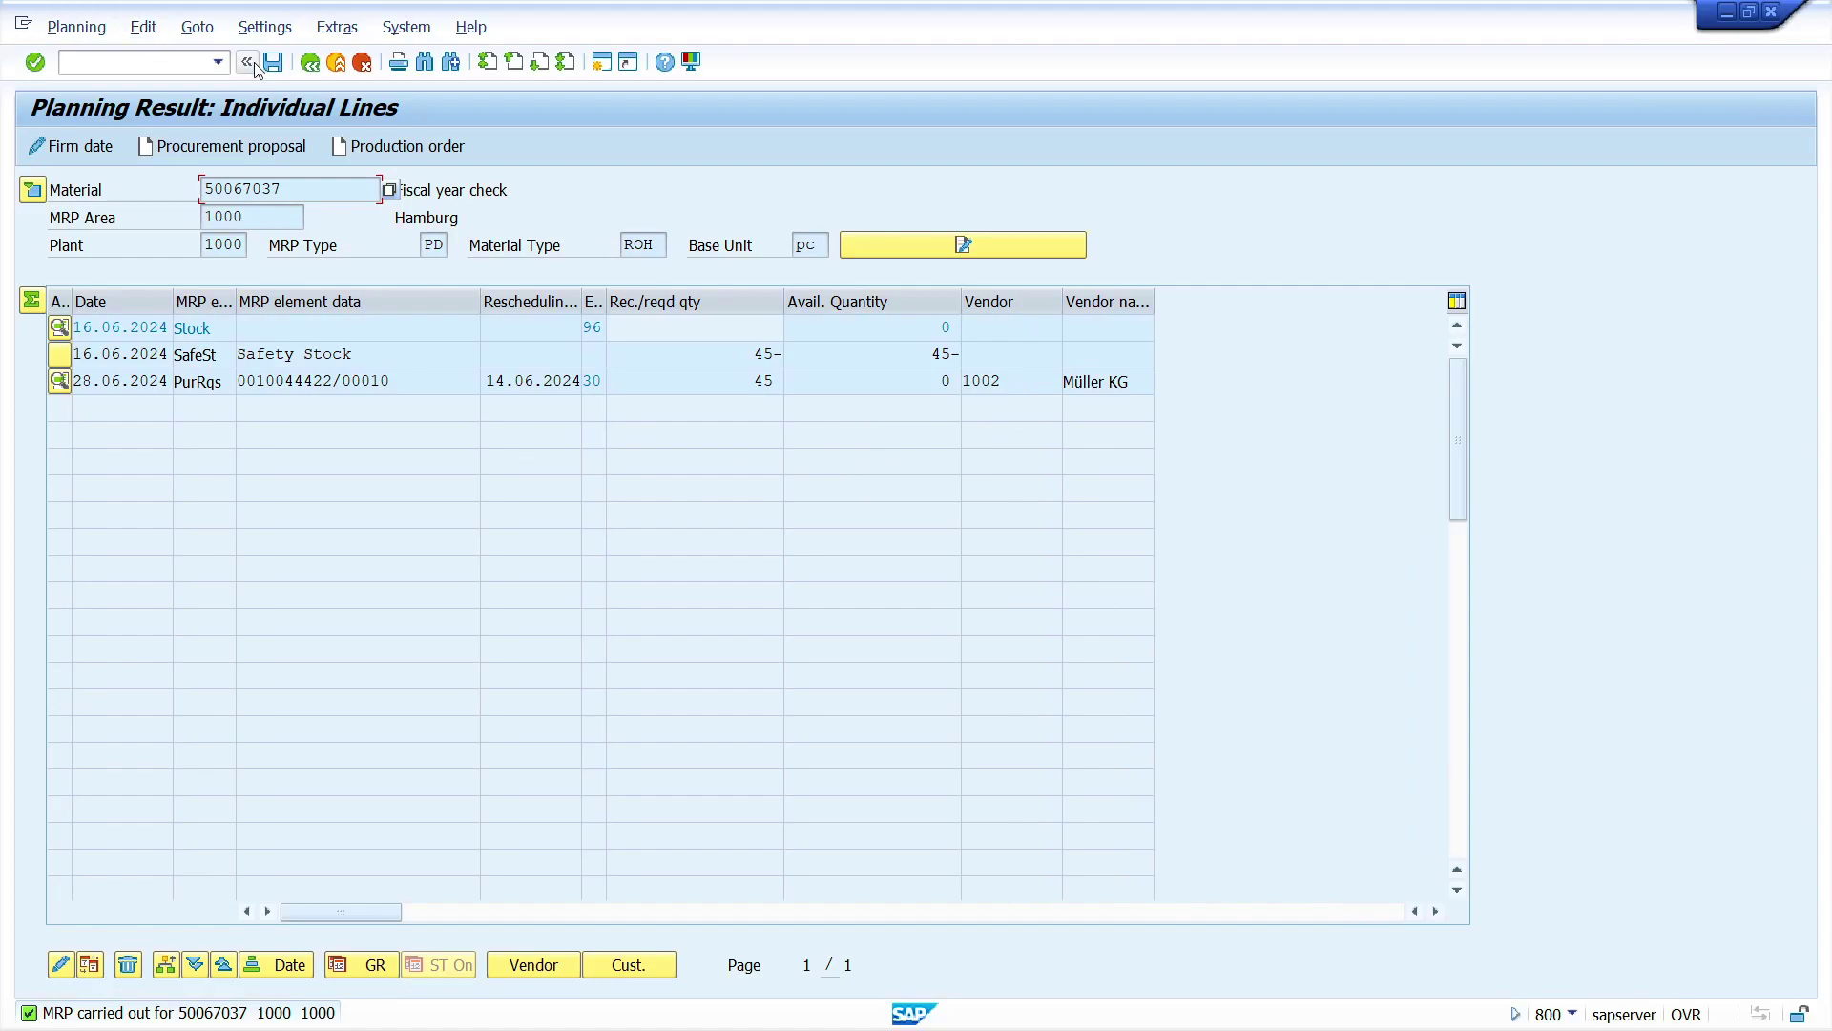
click(286, 65)
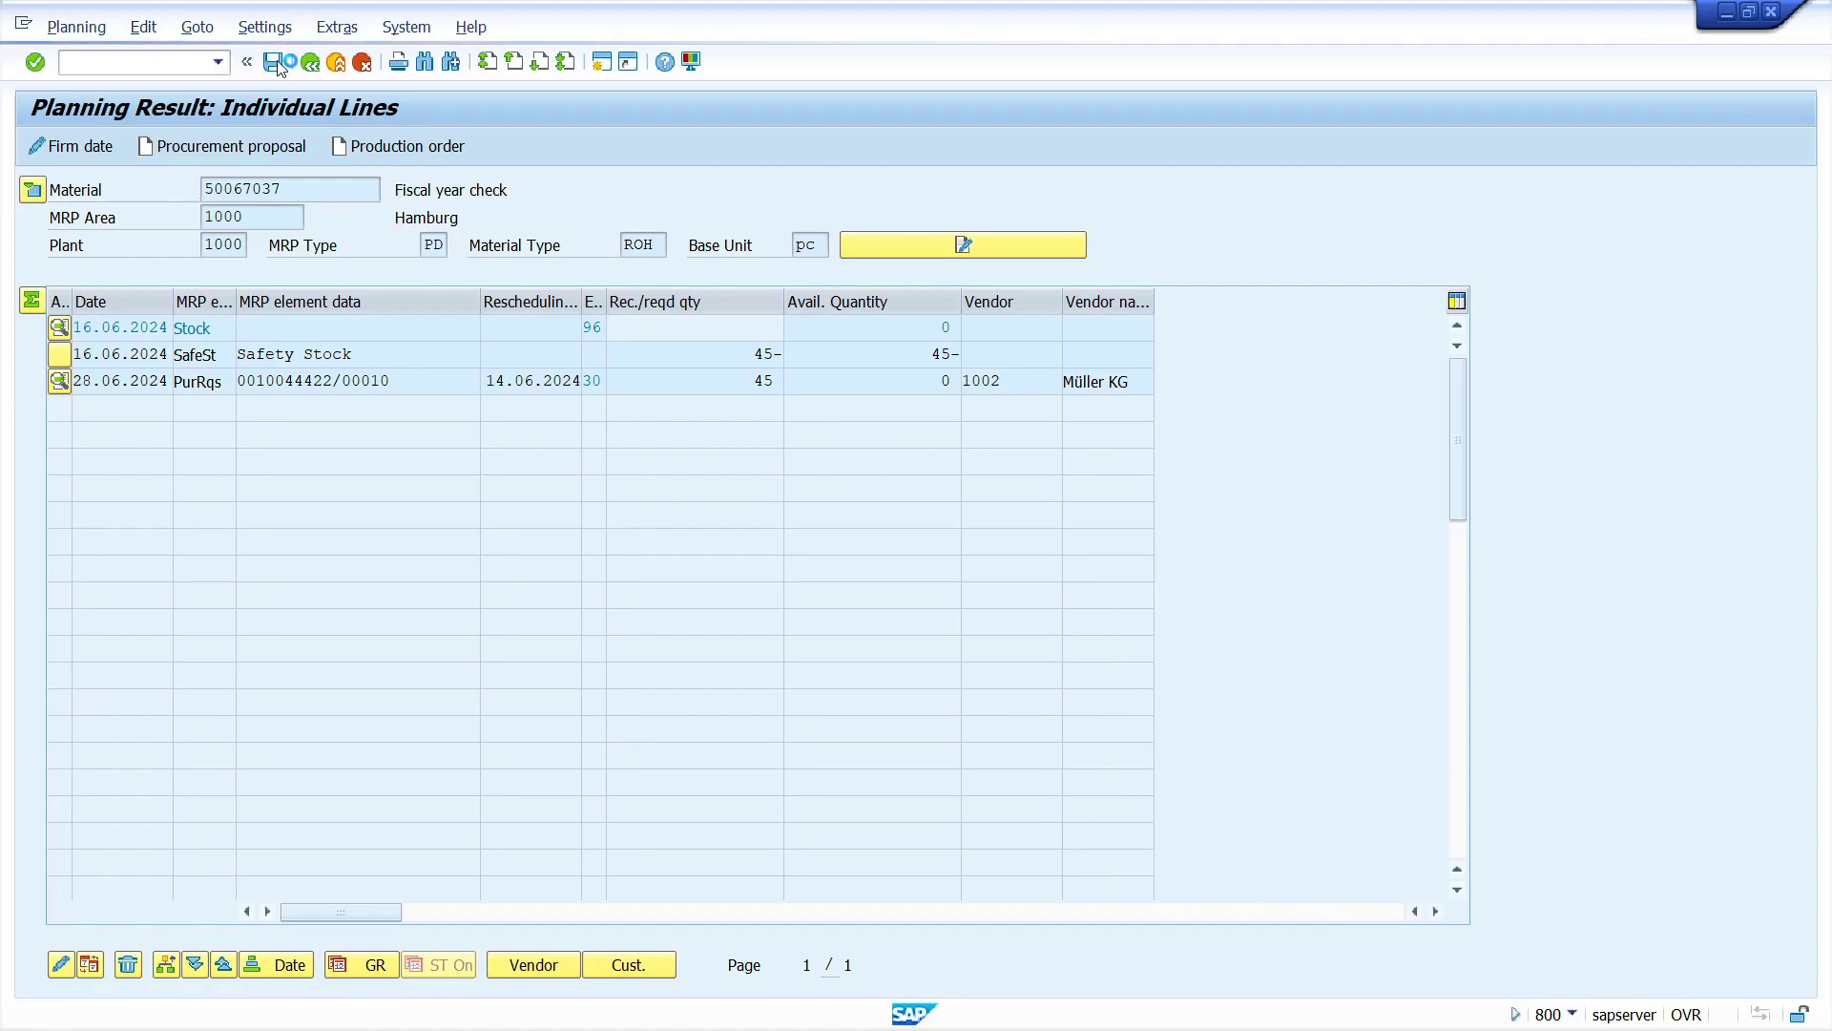
click(141, 57)
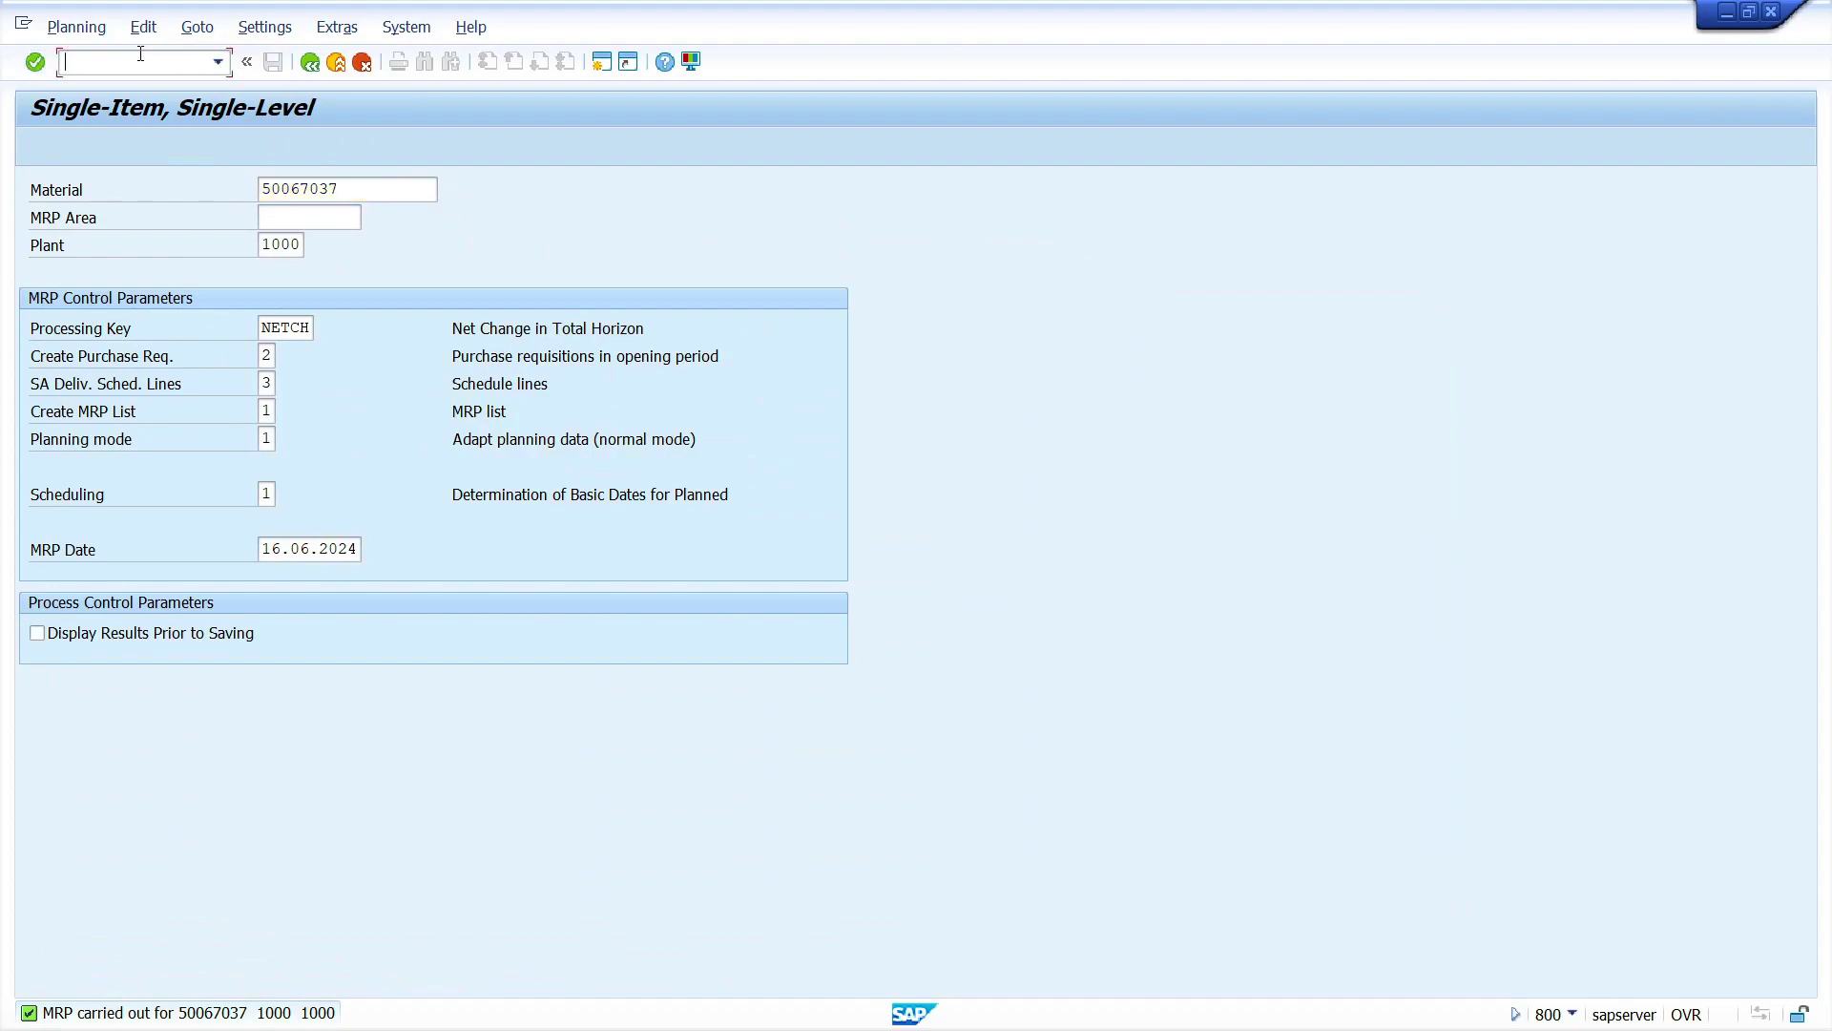
Open MD04 for material 50067037 and display purchase requisition 10044422 from its PurRqs line.
text(/nmd04)
key(Return)
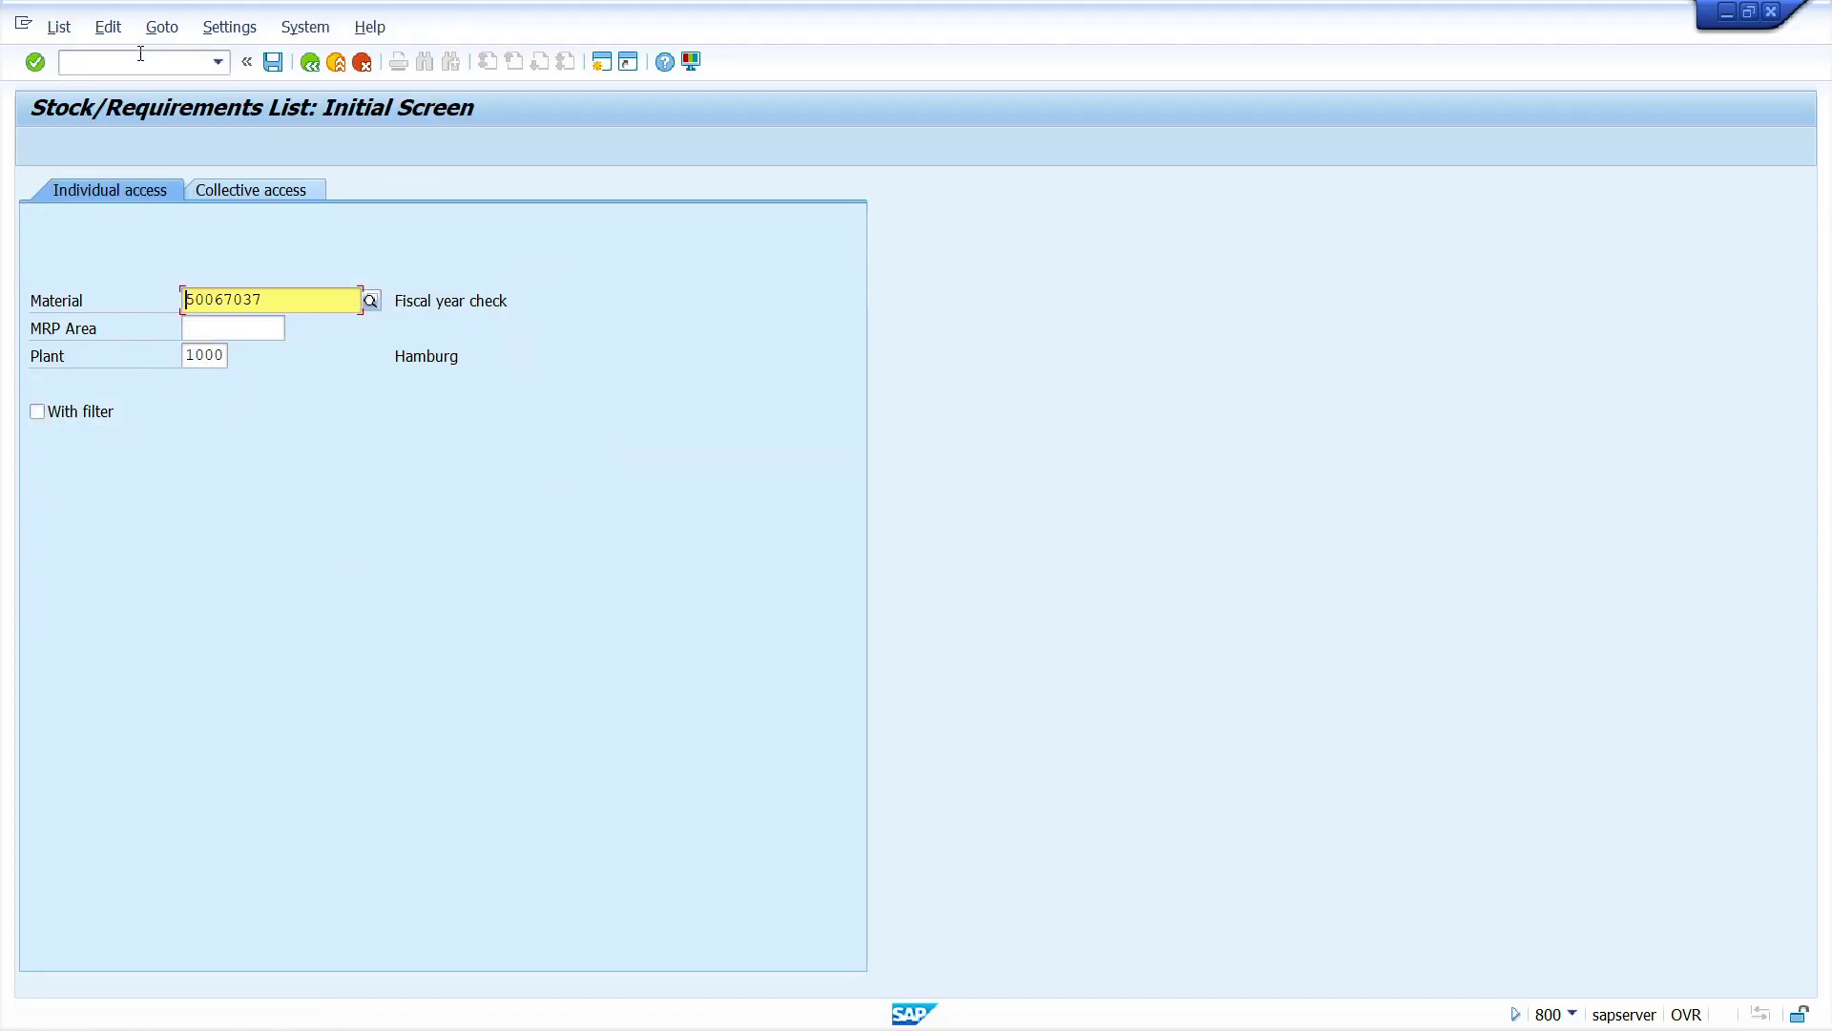
key(Return)
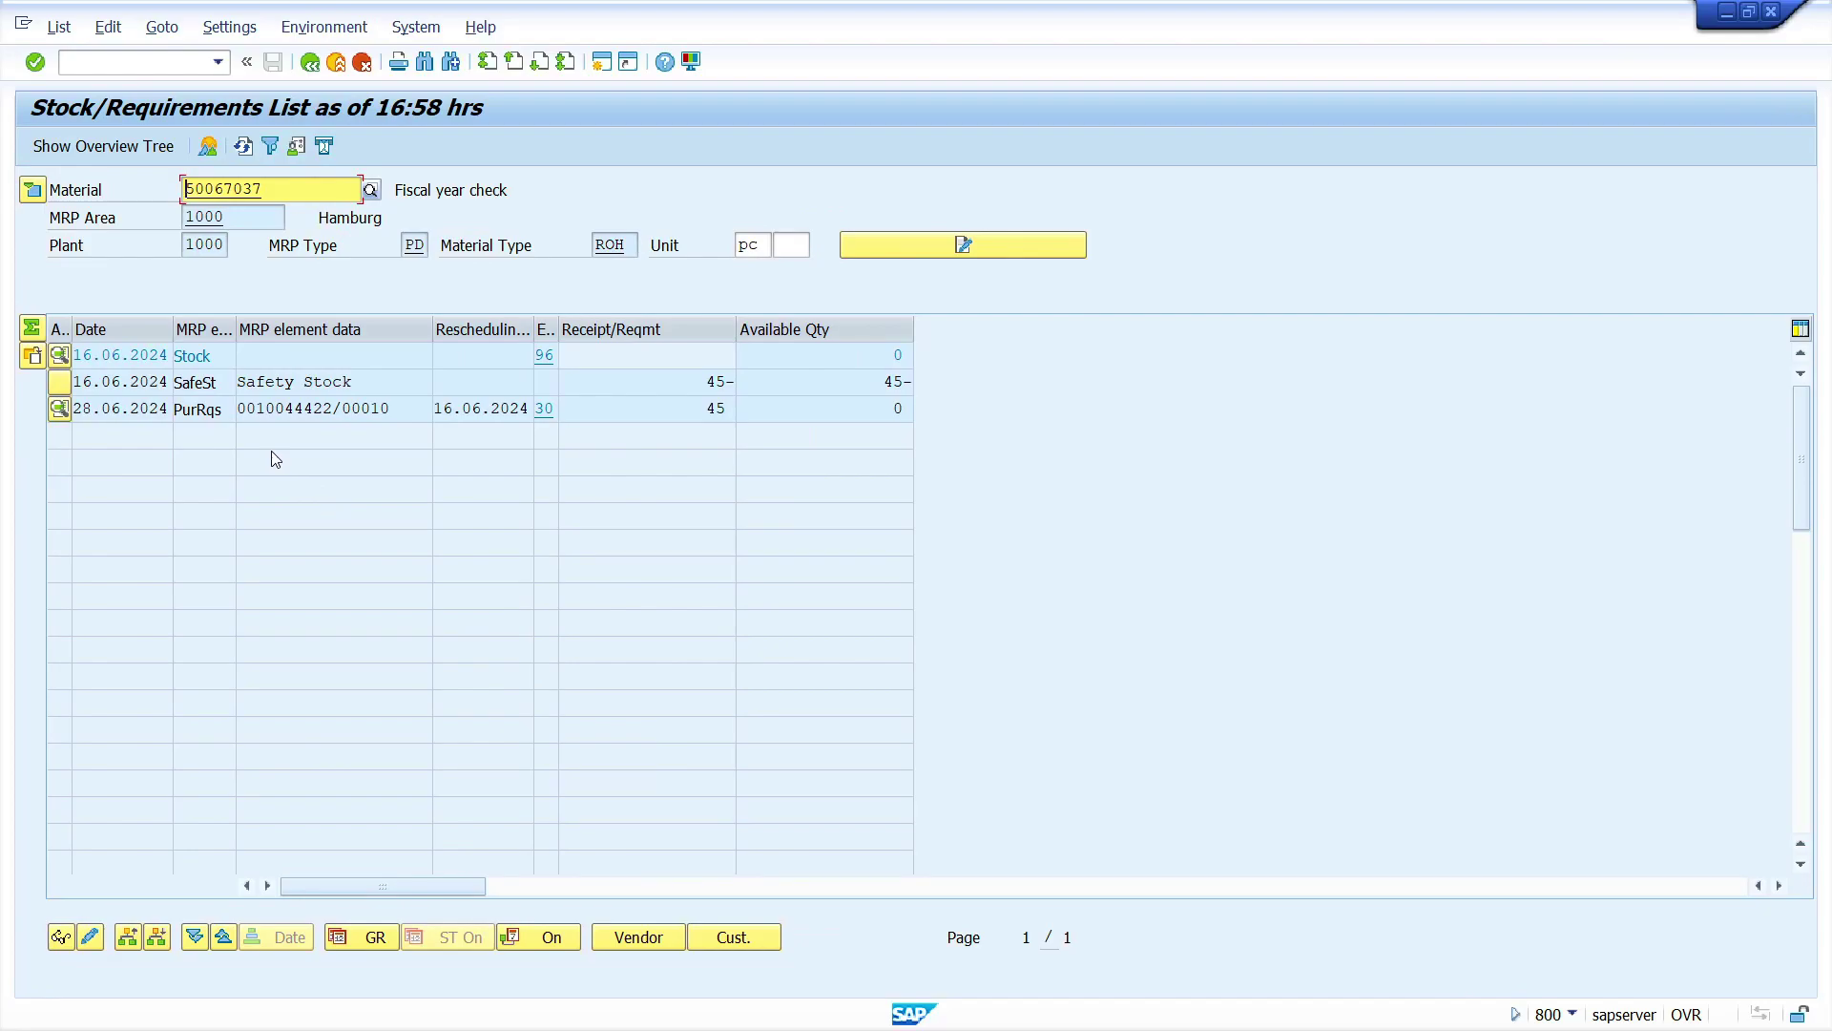
click(301, 408)
double_click(301, 408)
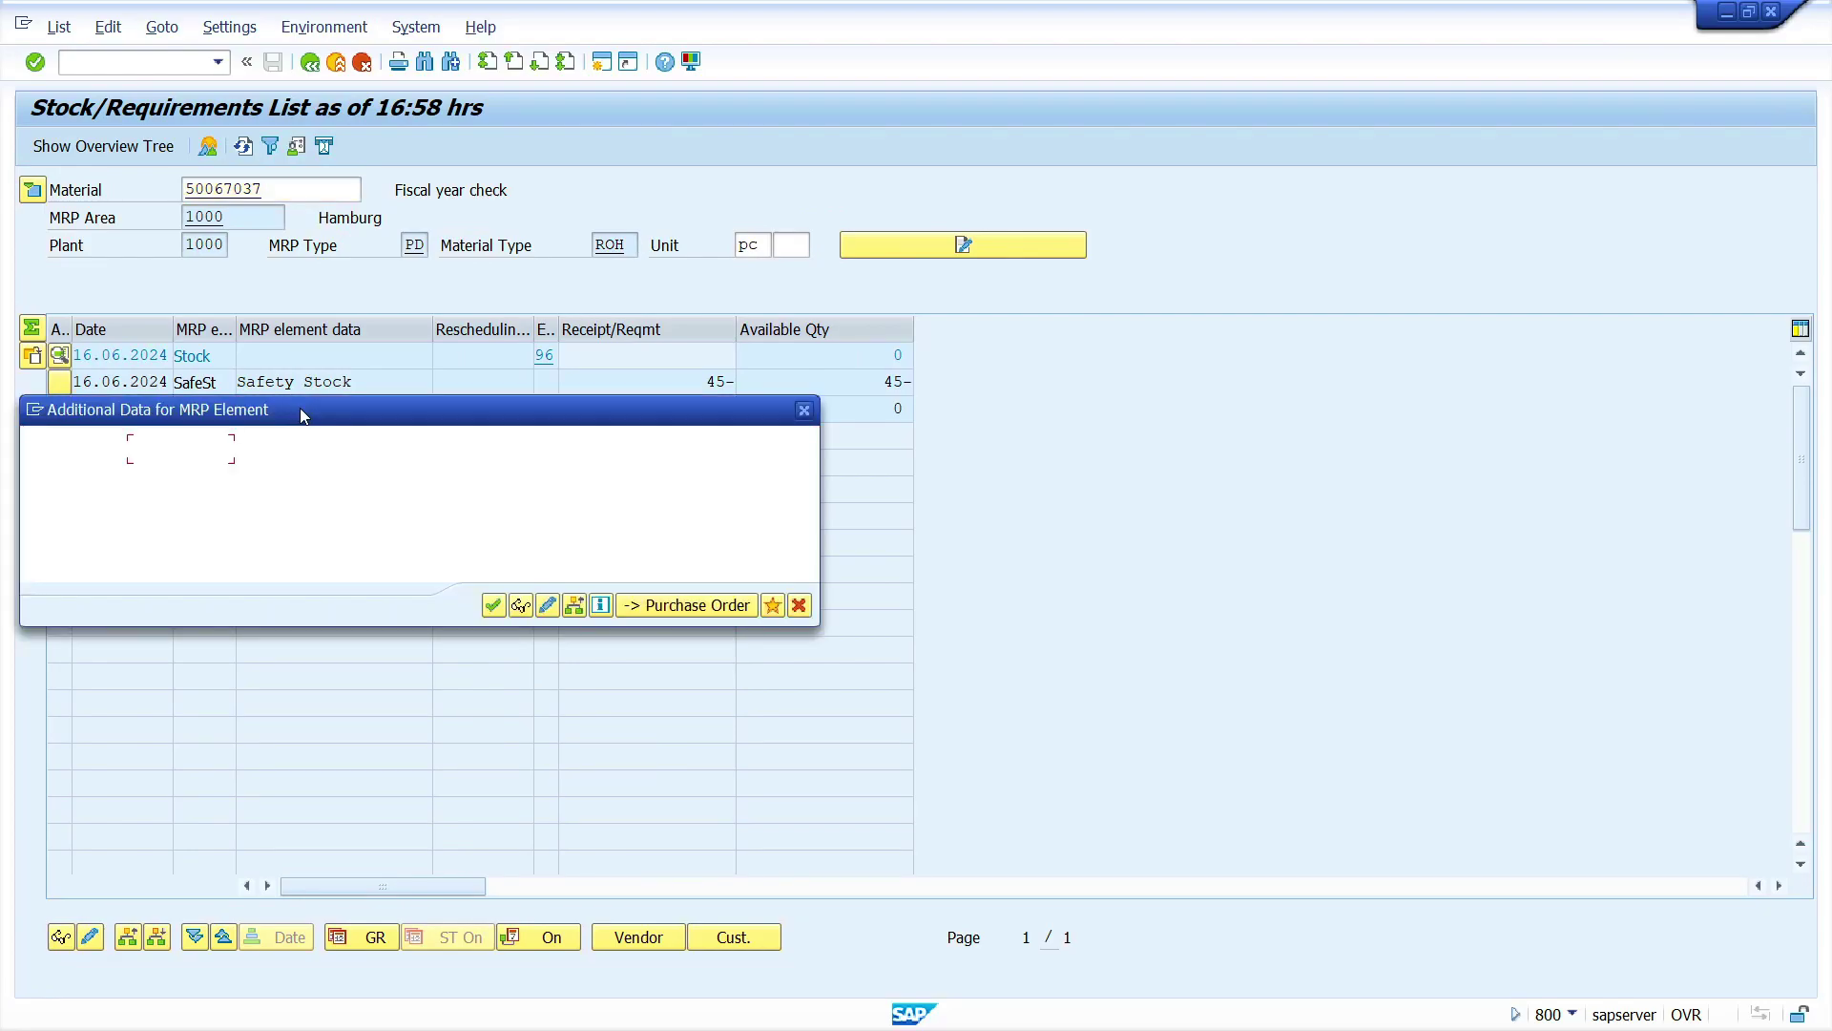
click(523, 607)
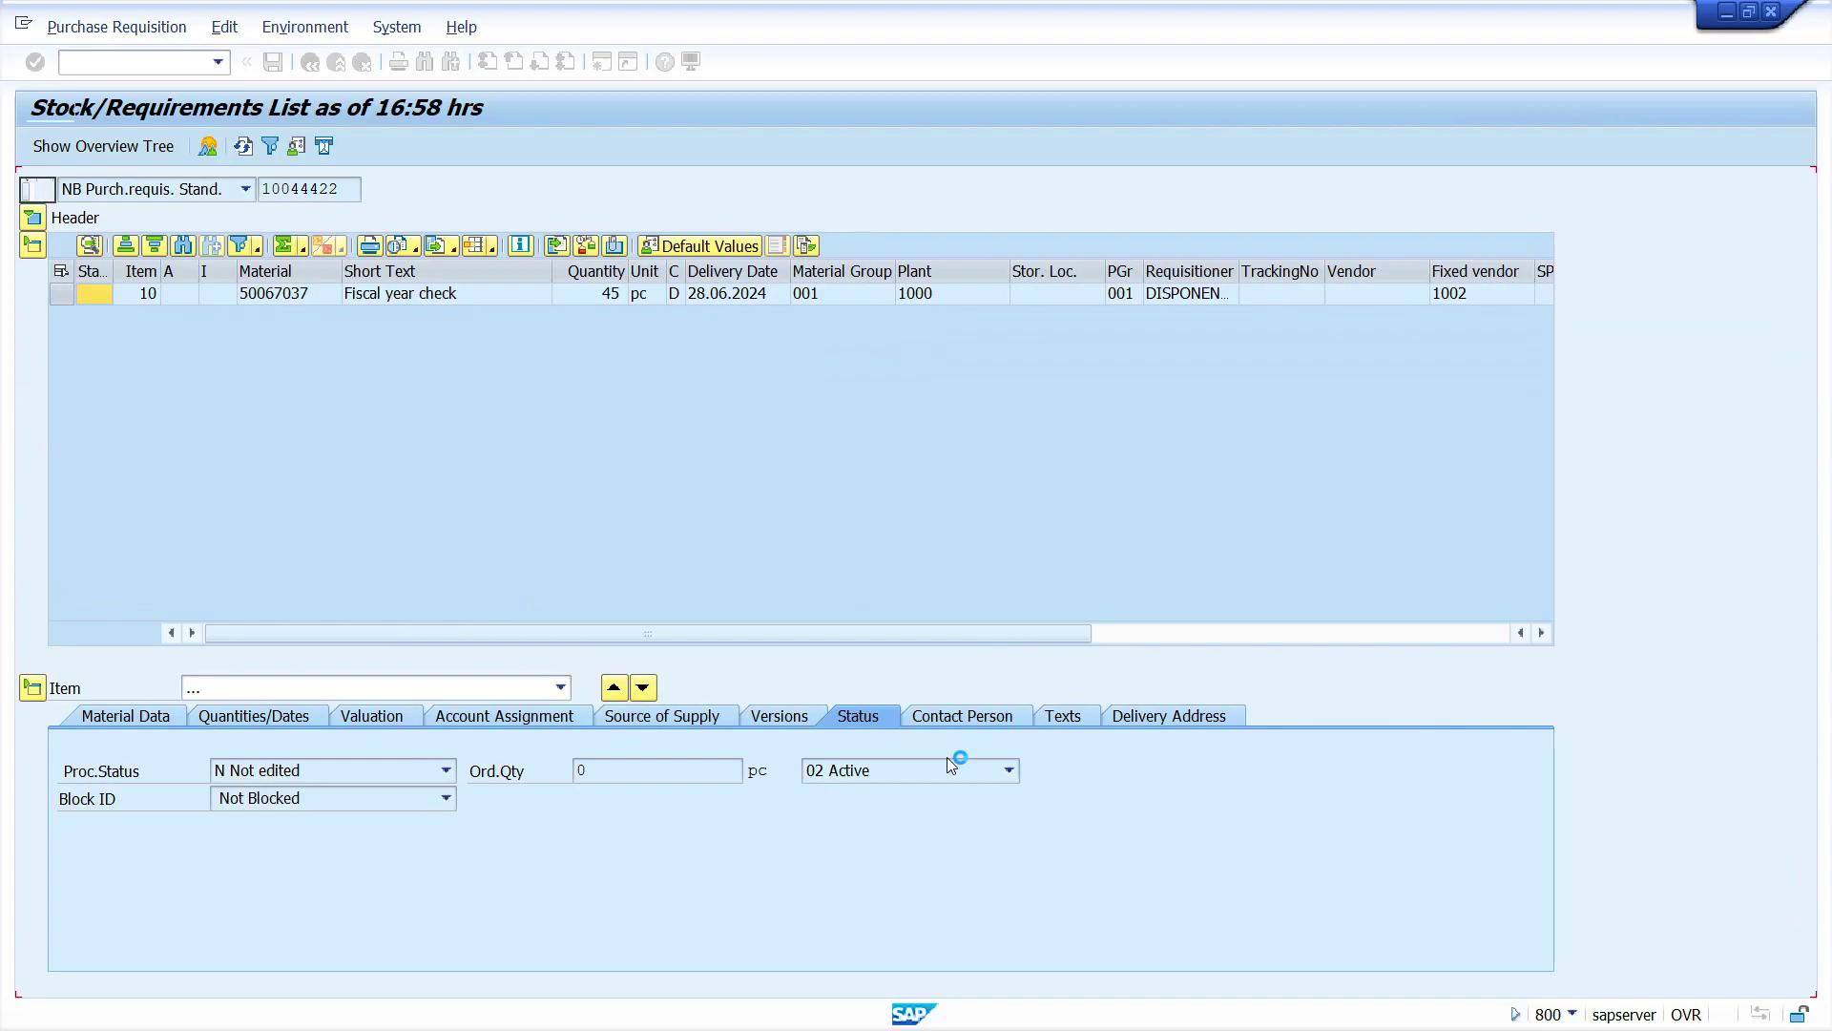
Check the requisition's source of supply, then open source list maintenance (ME01) for material 50067037.
click(655, 718)
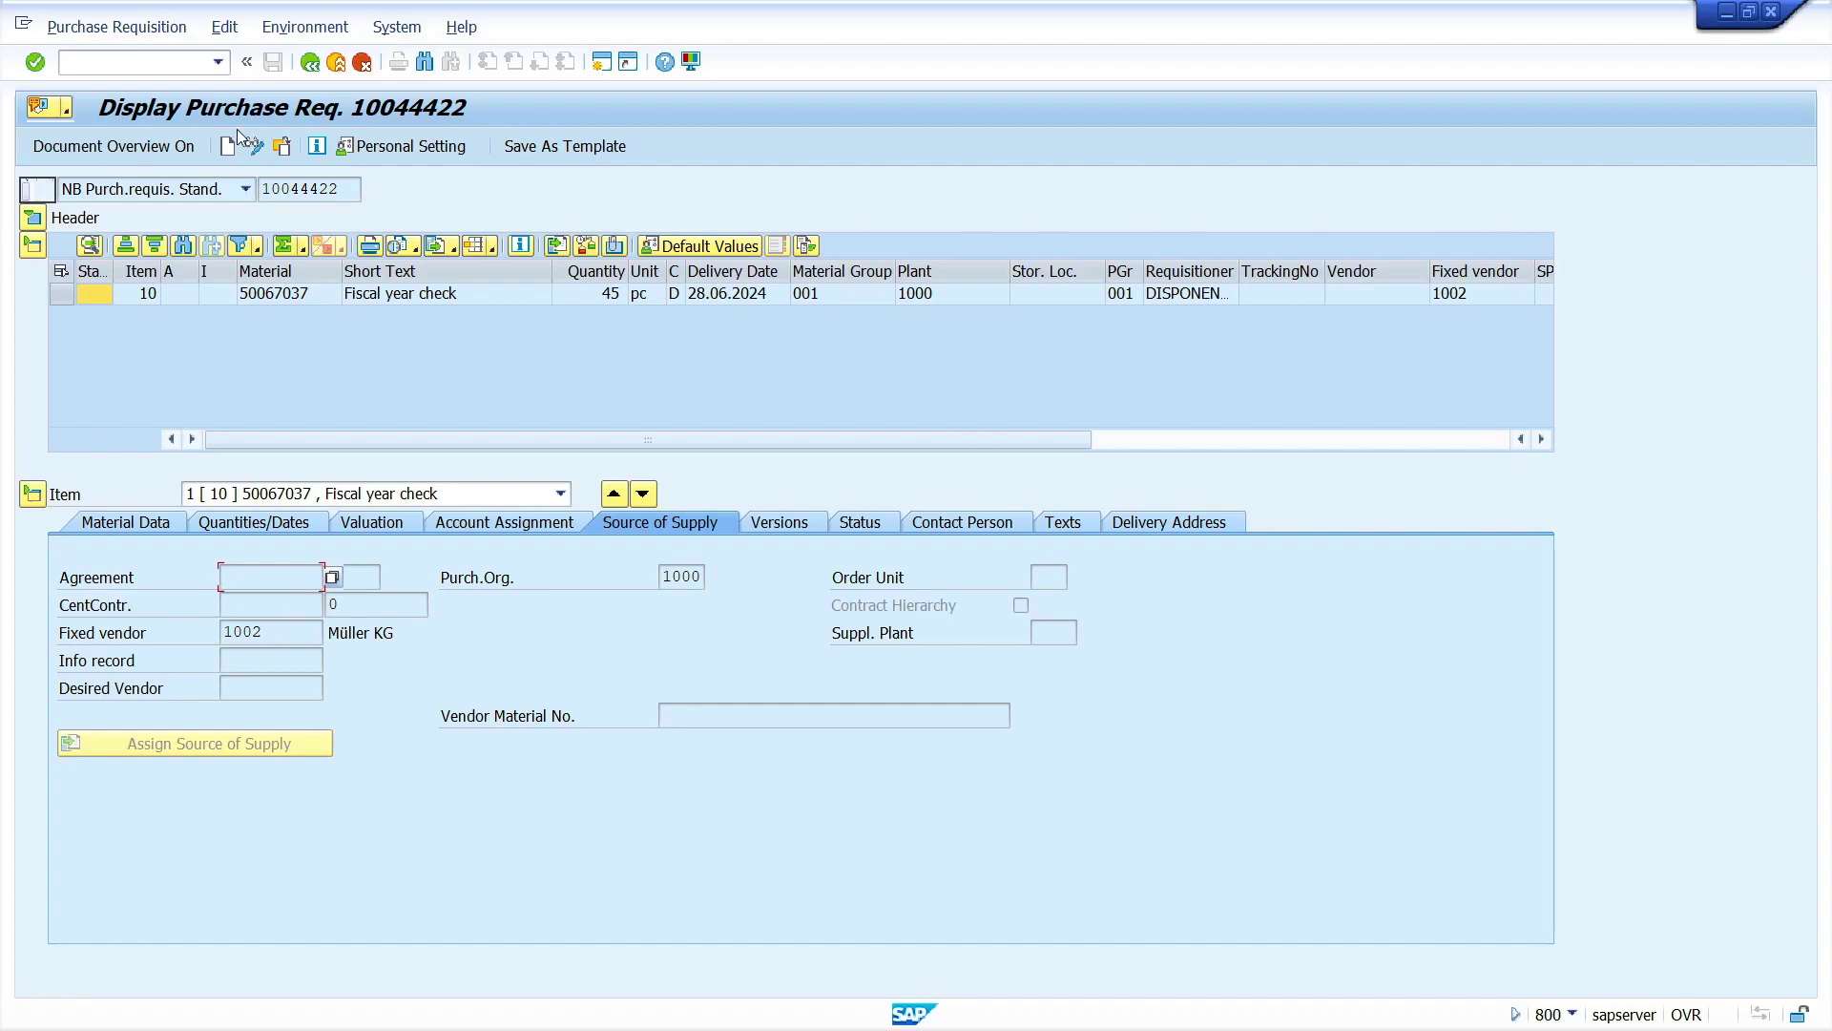
click(145, 69)
text(/nme01)
key(Return)
key(Return)
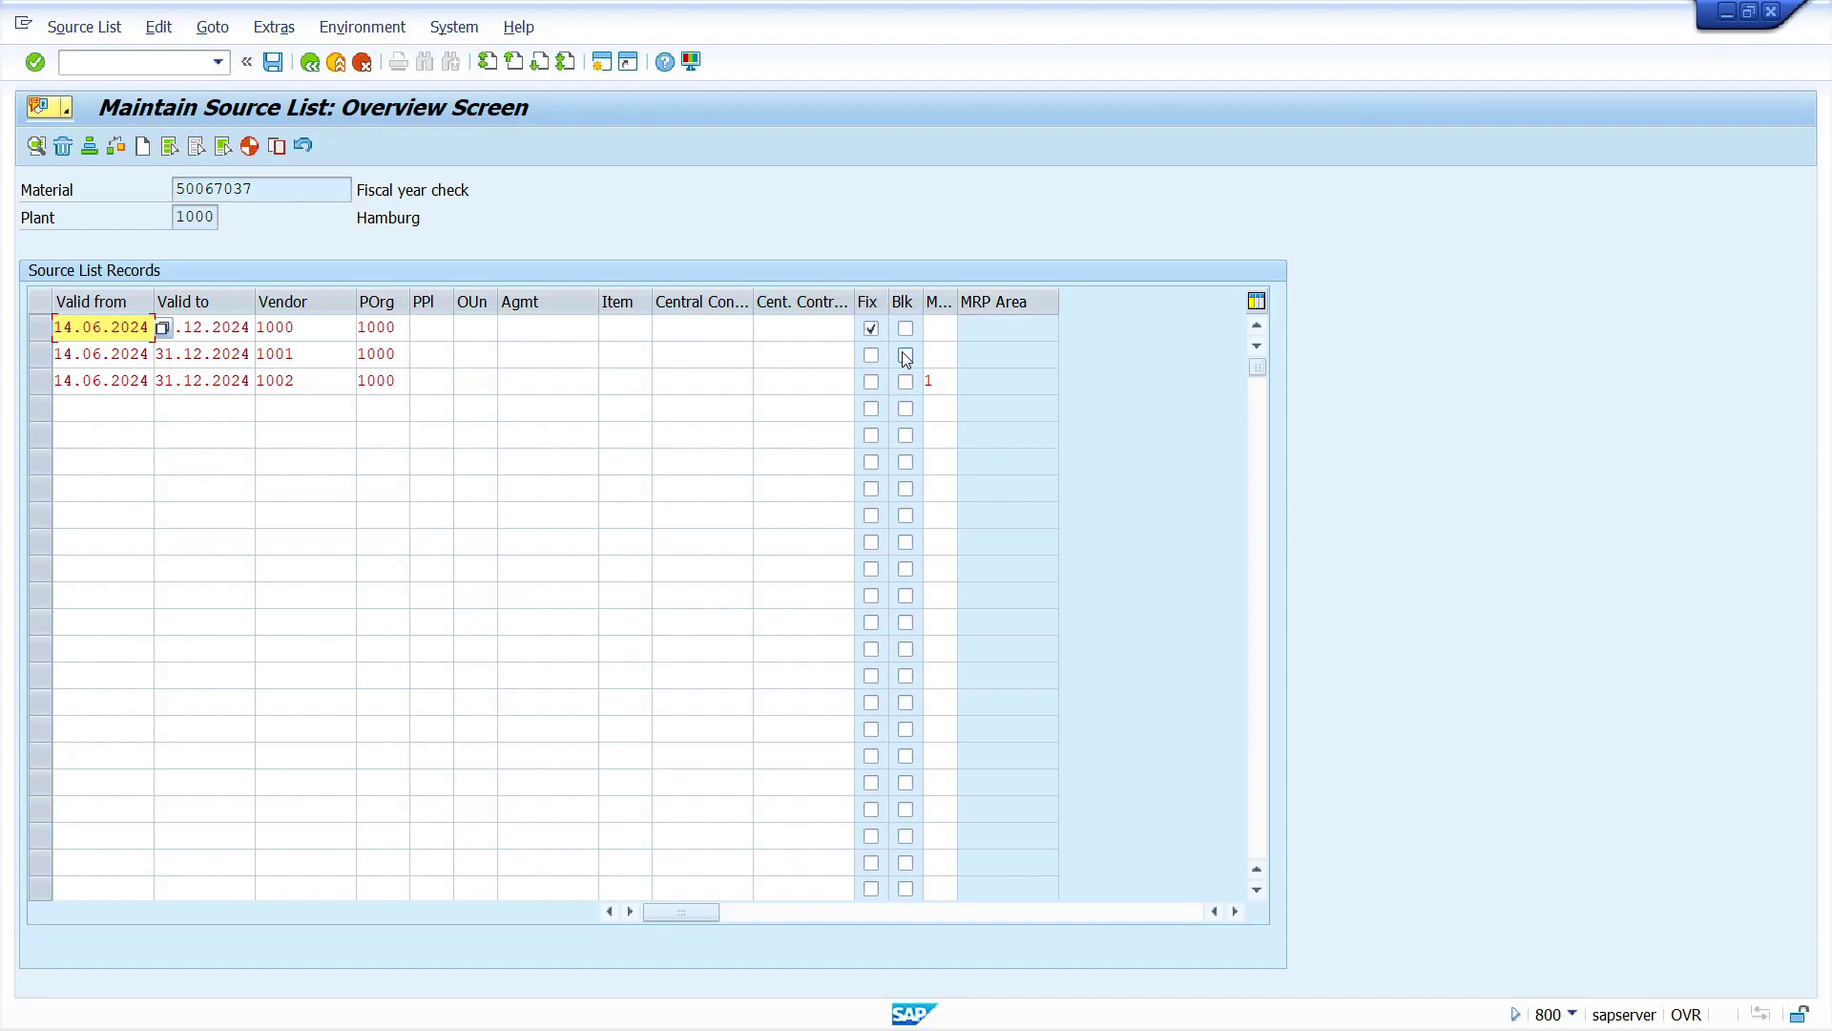
Block vendor 1001's source list record and save the change.
click(905, 356)
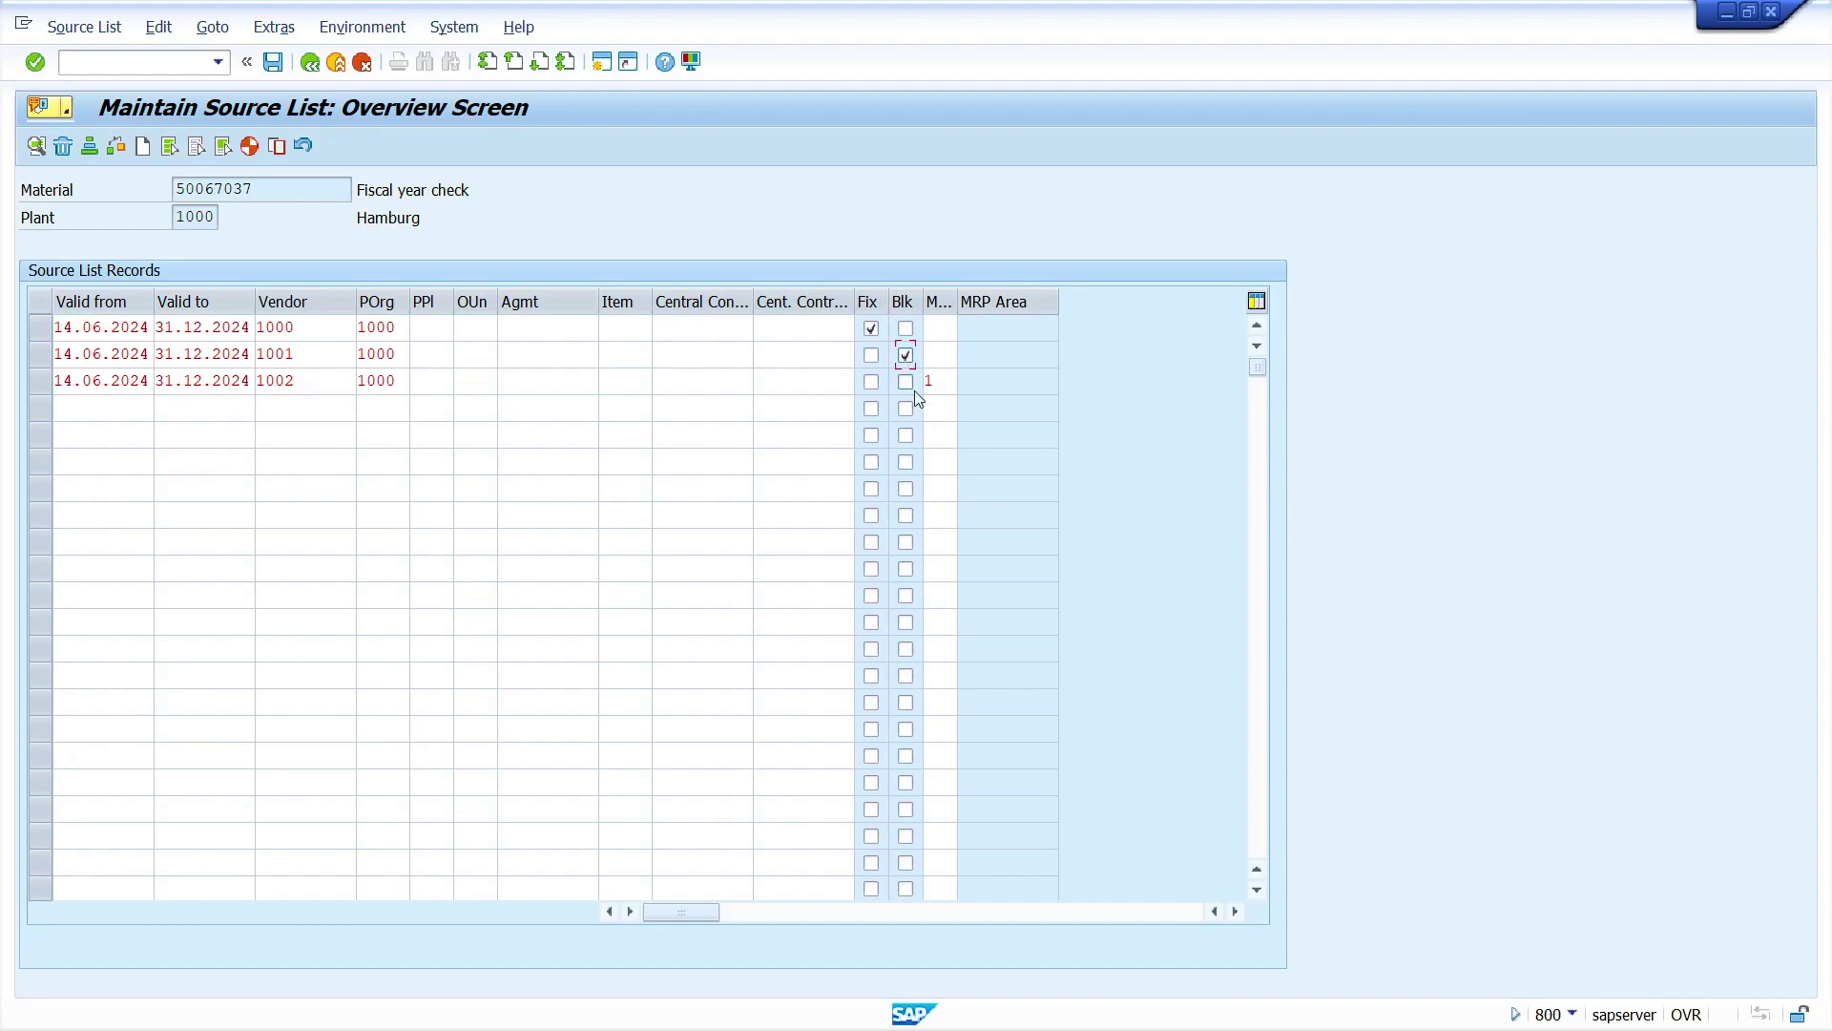
click(274, 63)
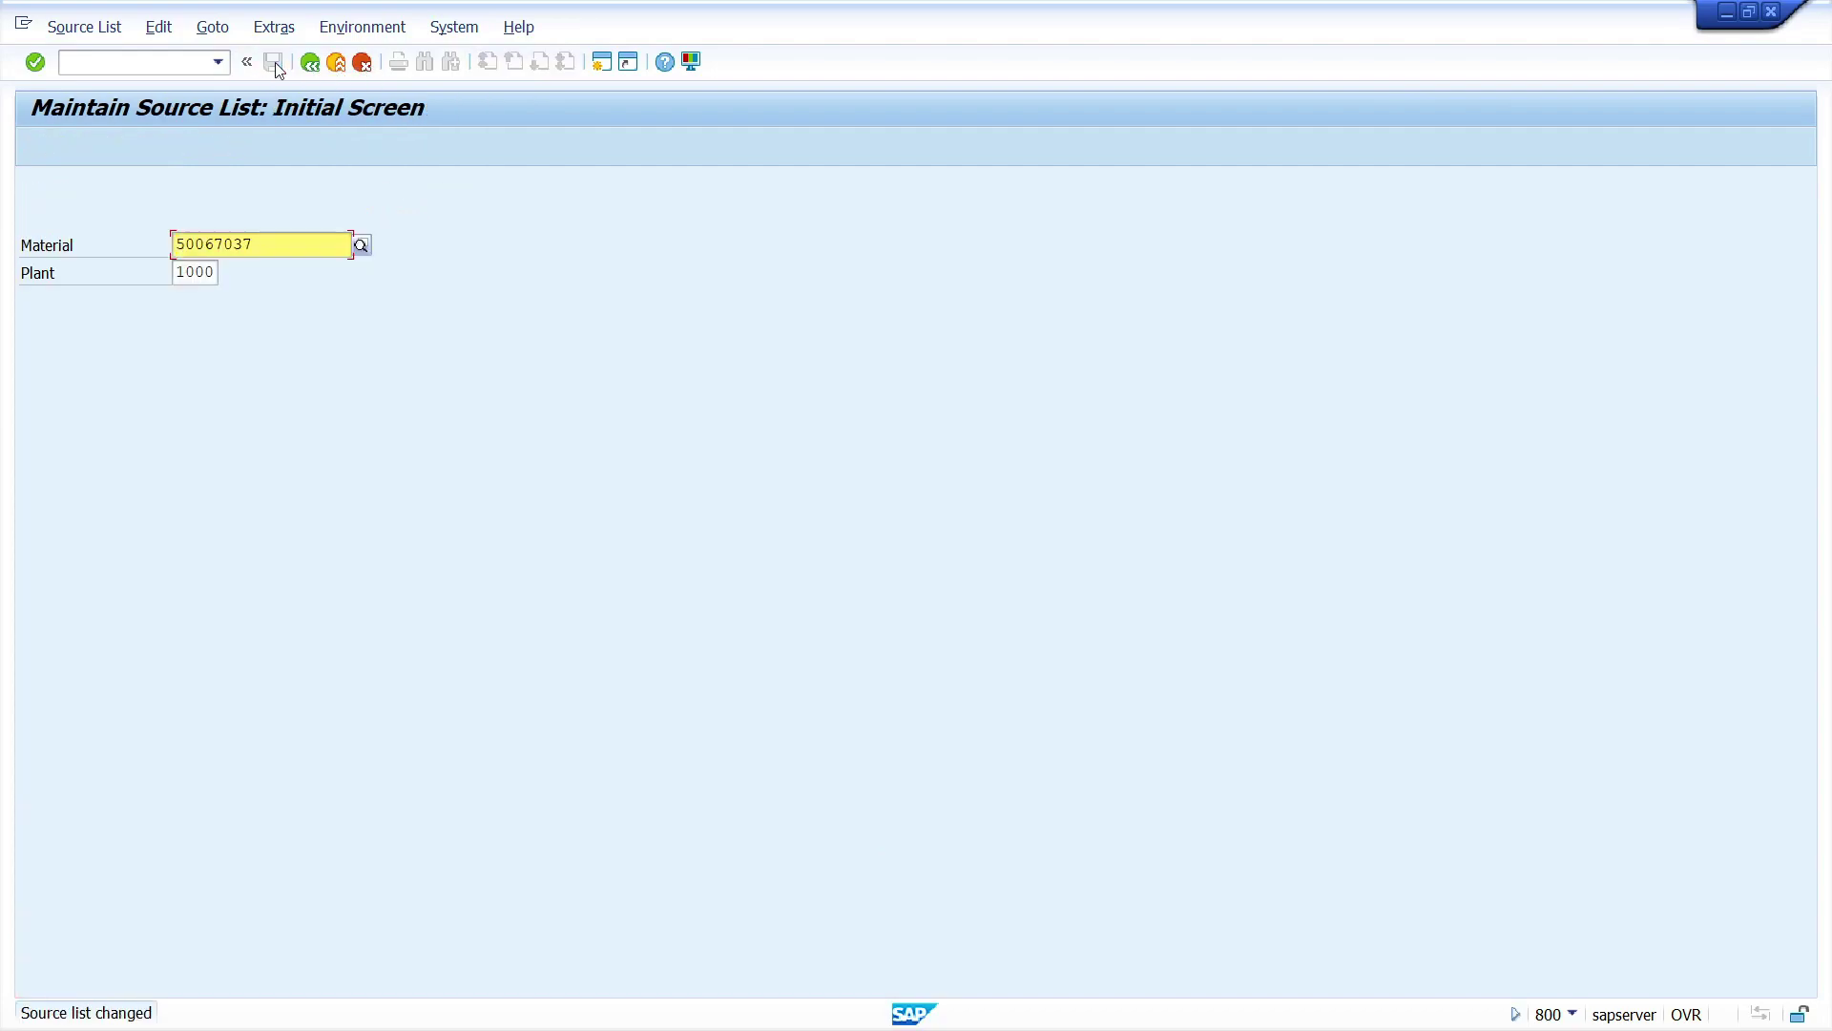
click(166, 61)
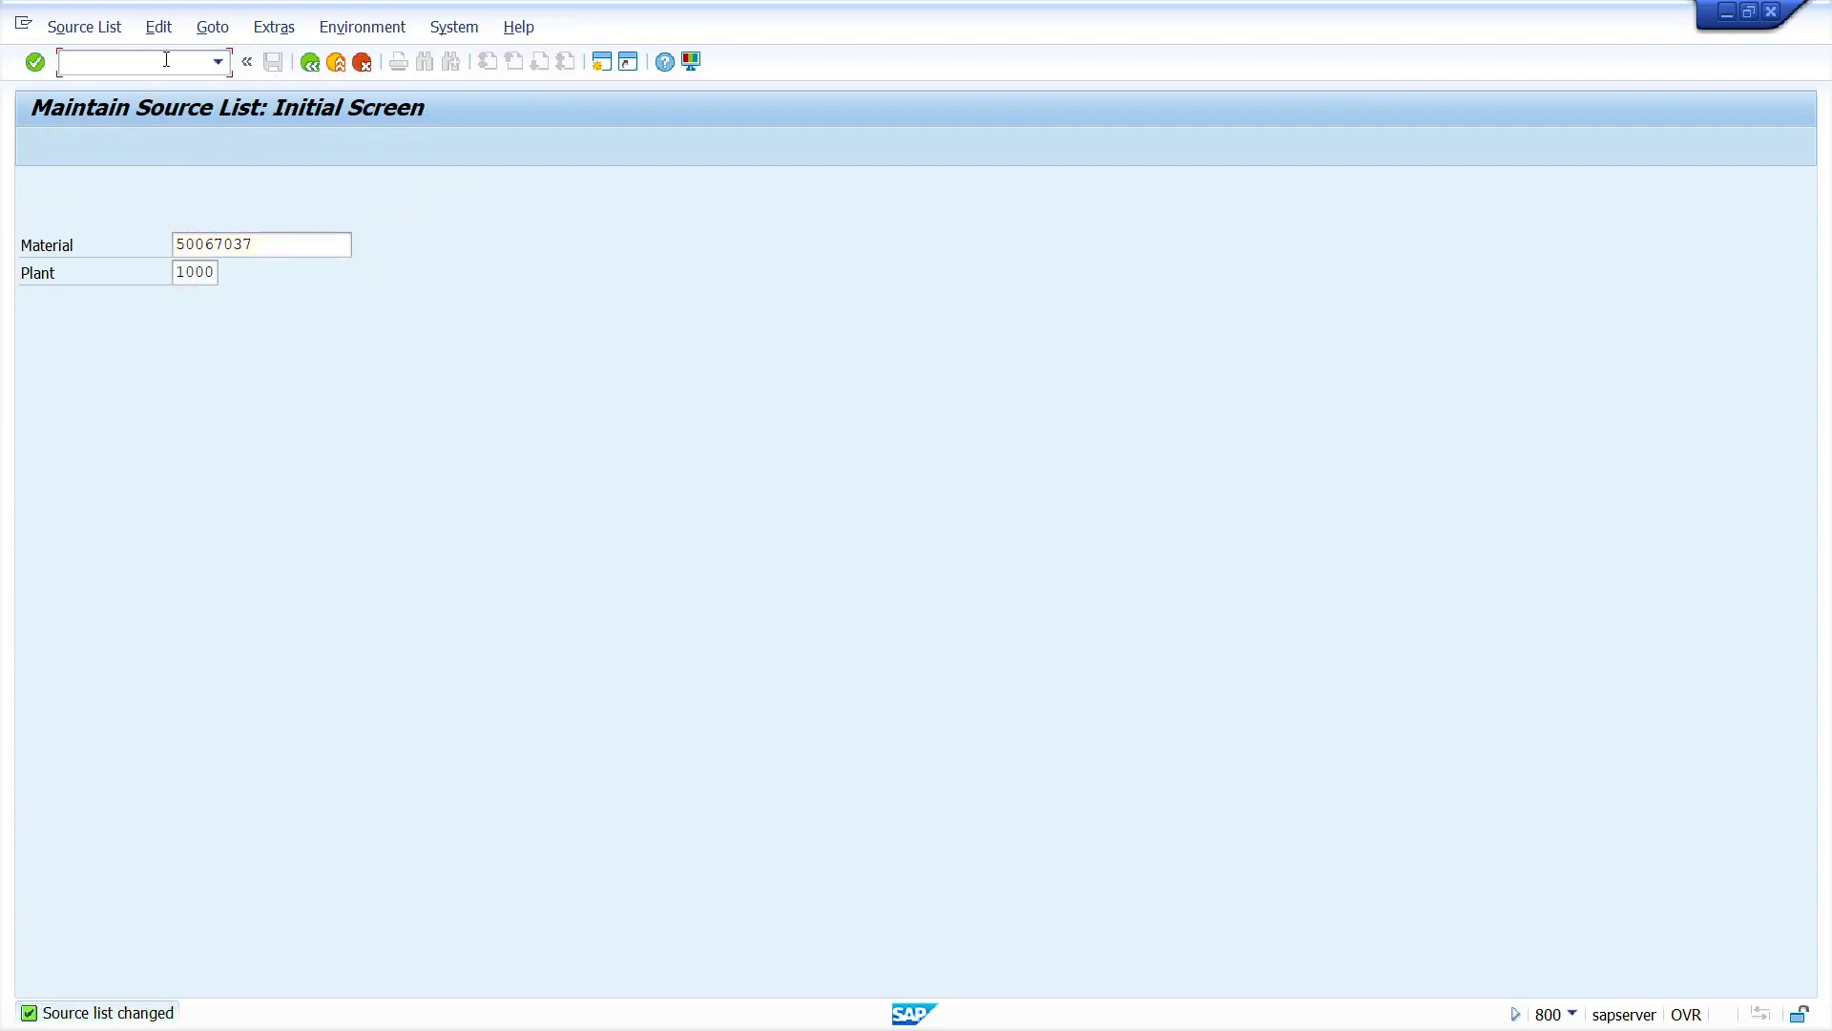
click(234, 245)
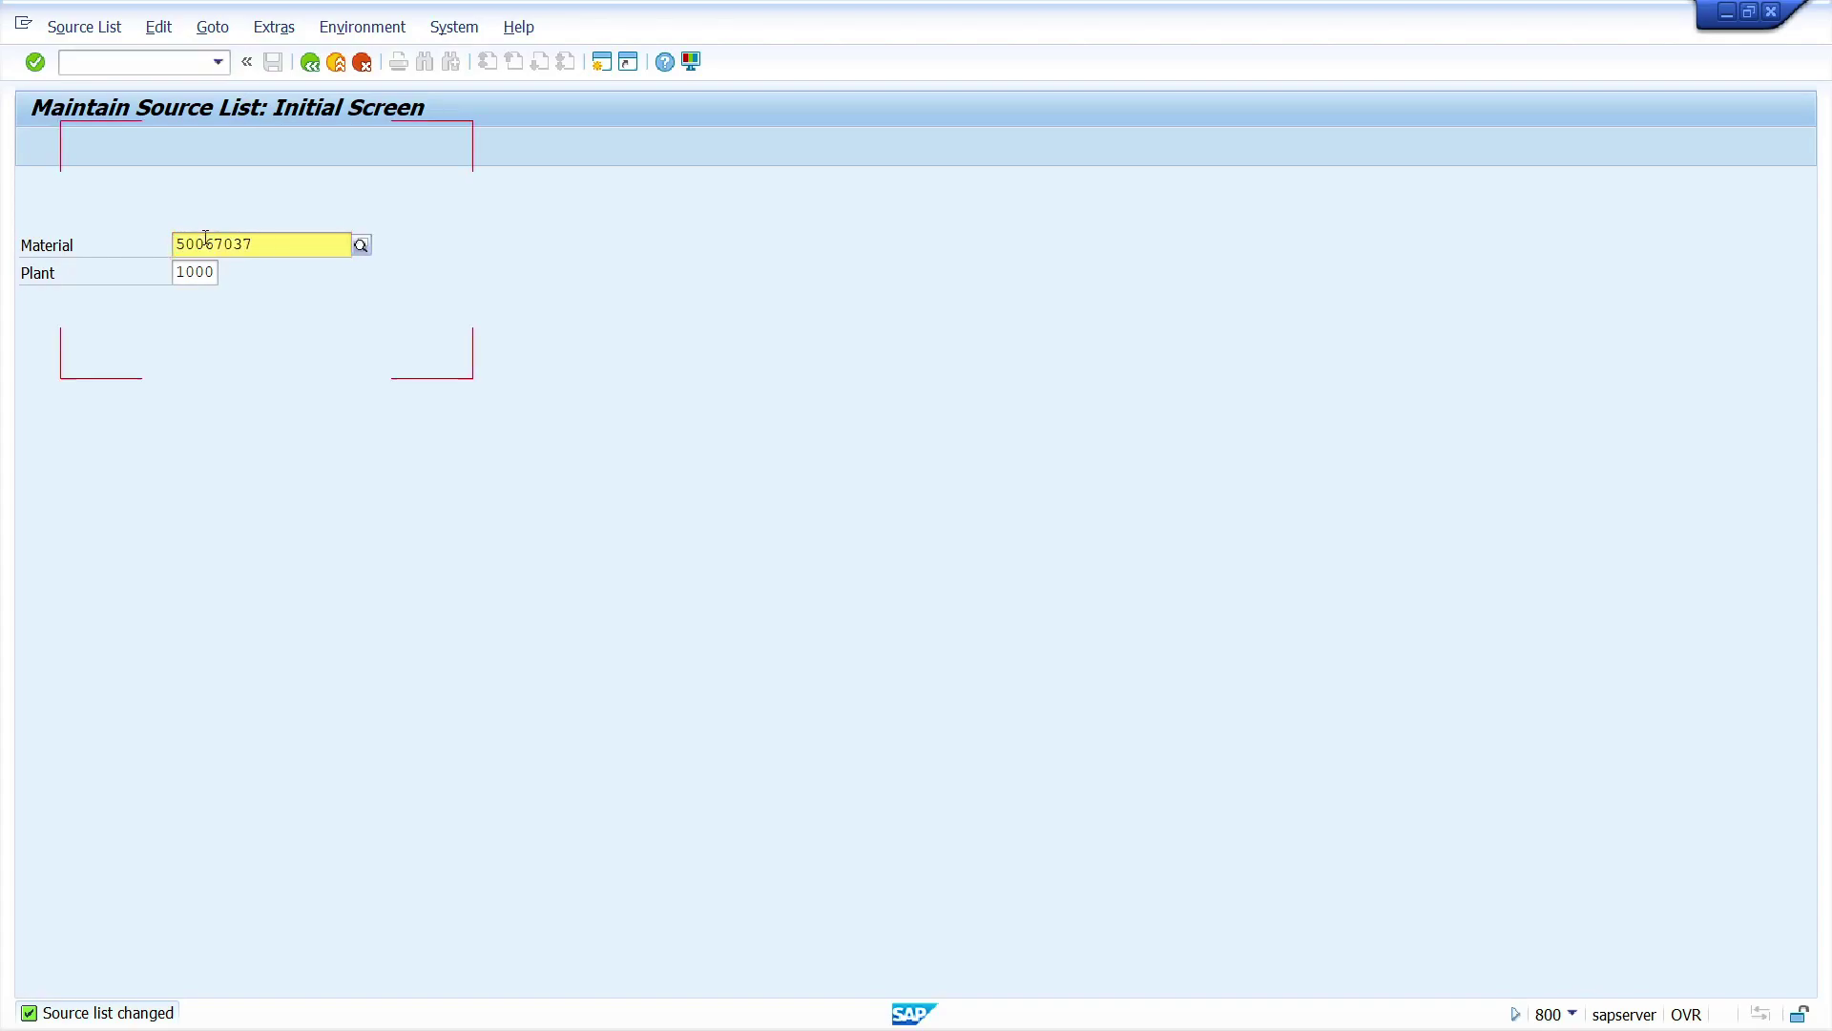
Start a new purchase order with ME21N and enter vendor 1001.
click(143, 64)
text(/nme21)
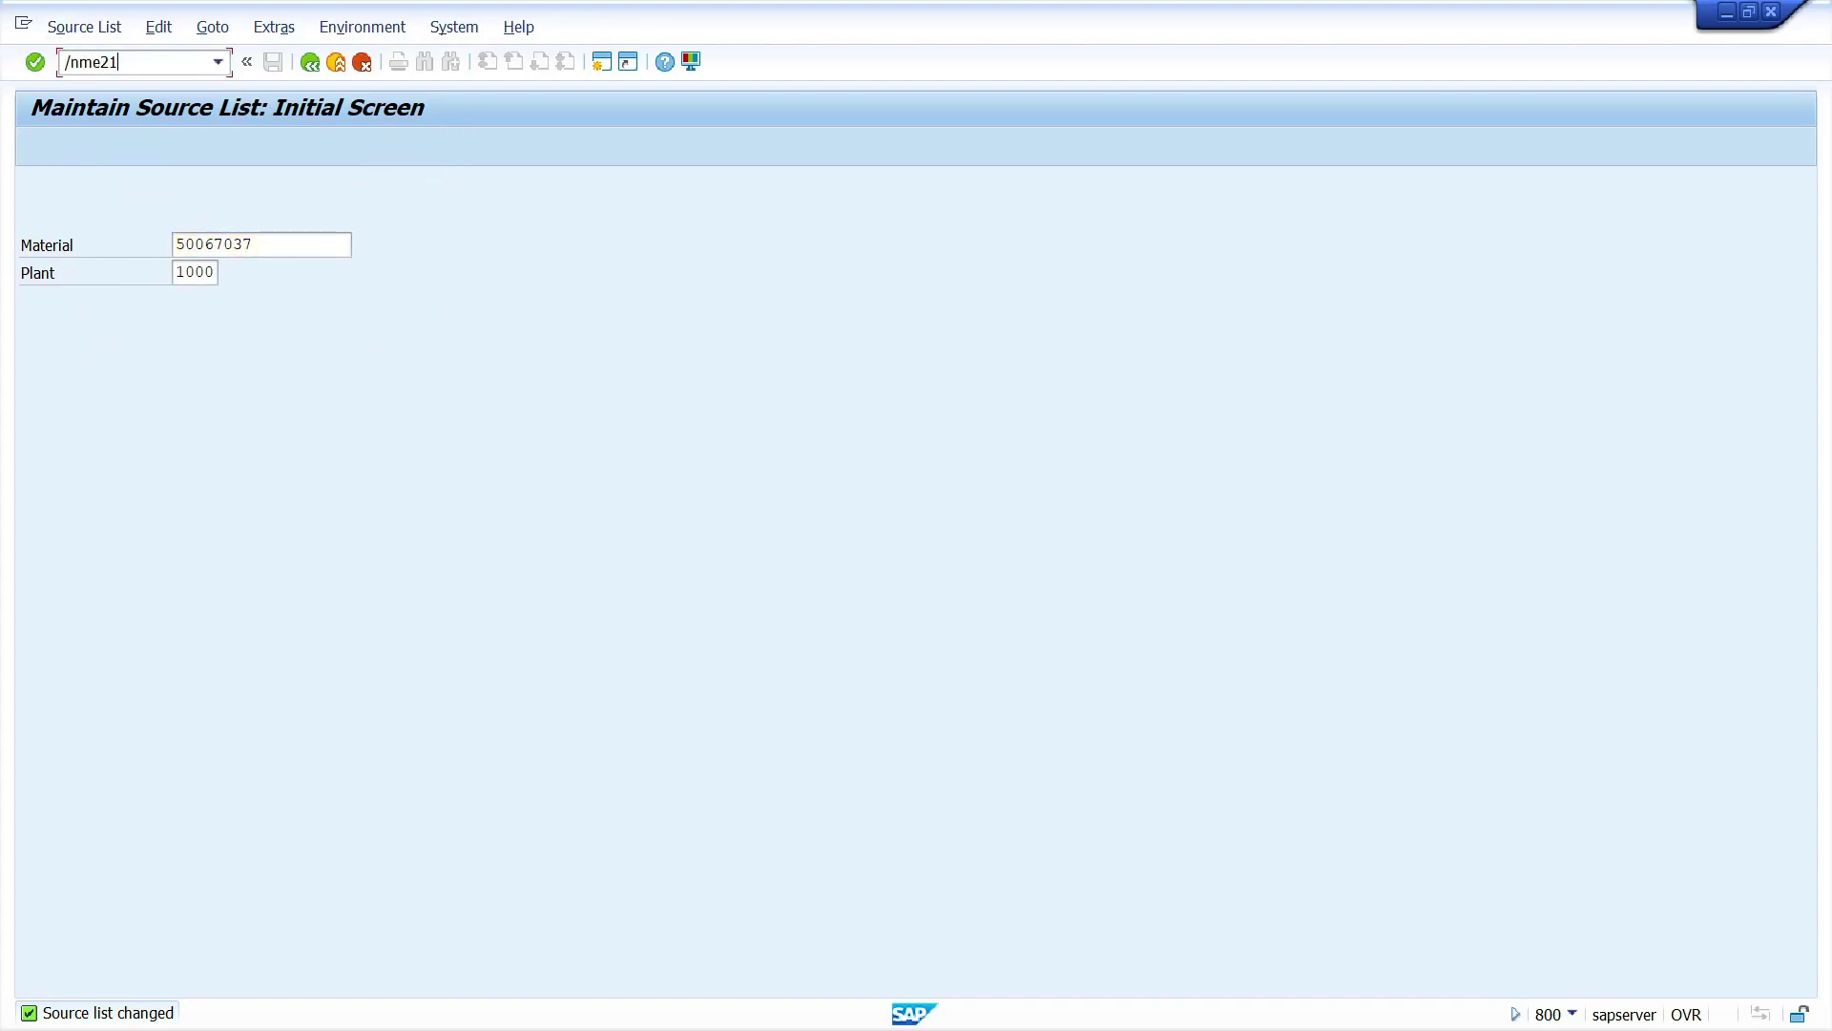
key(Return)
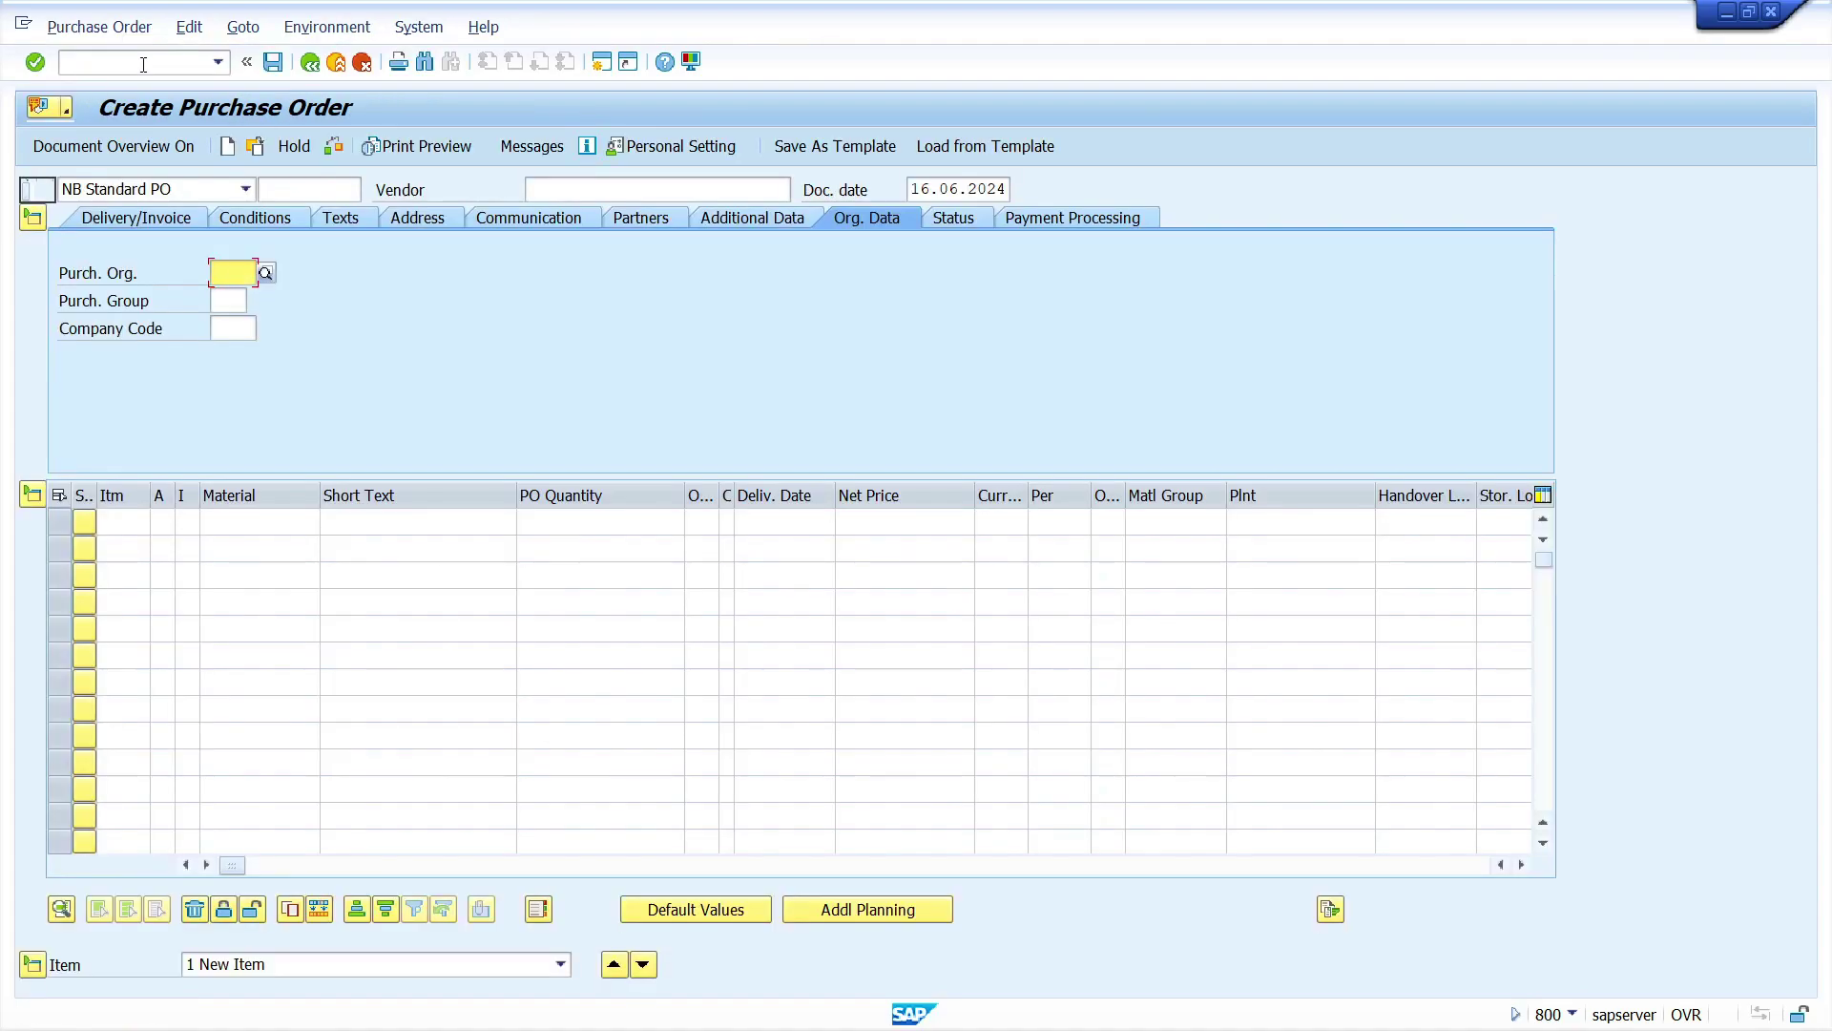
click(590, 187)
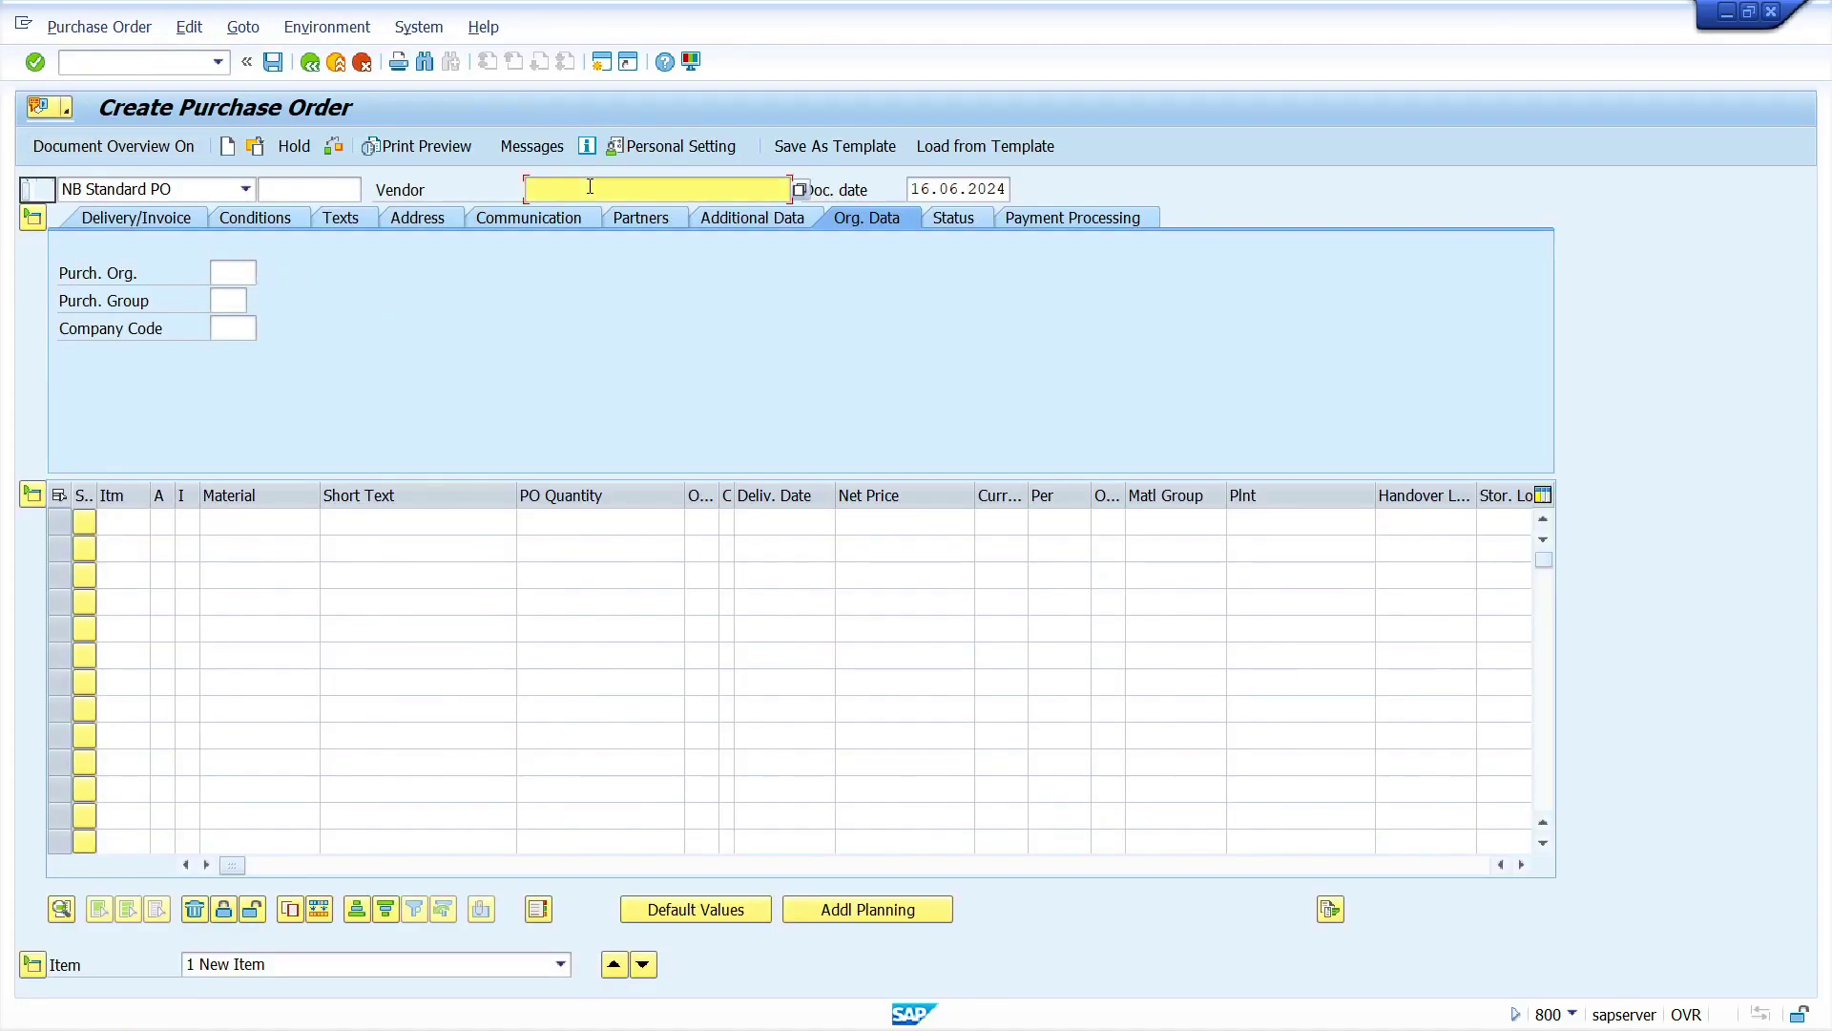
text(1)
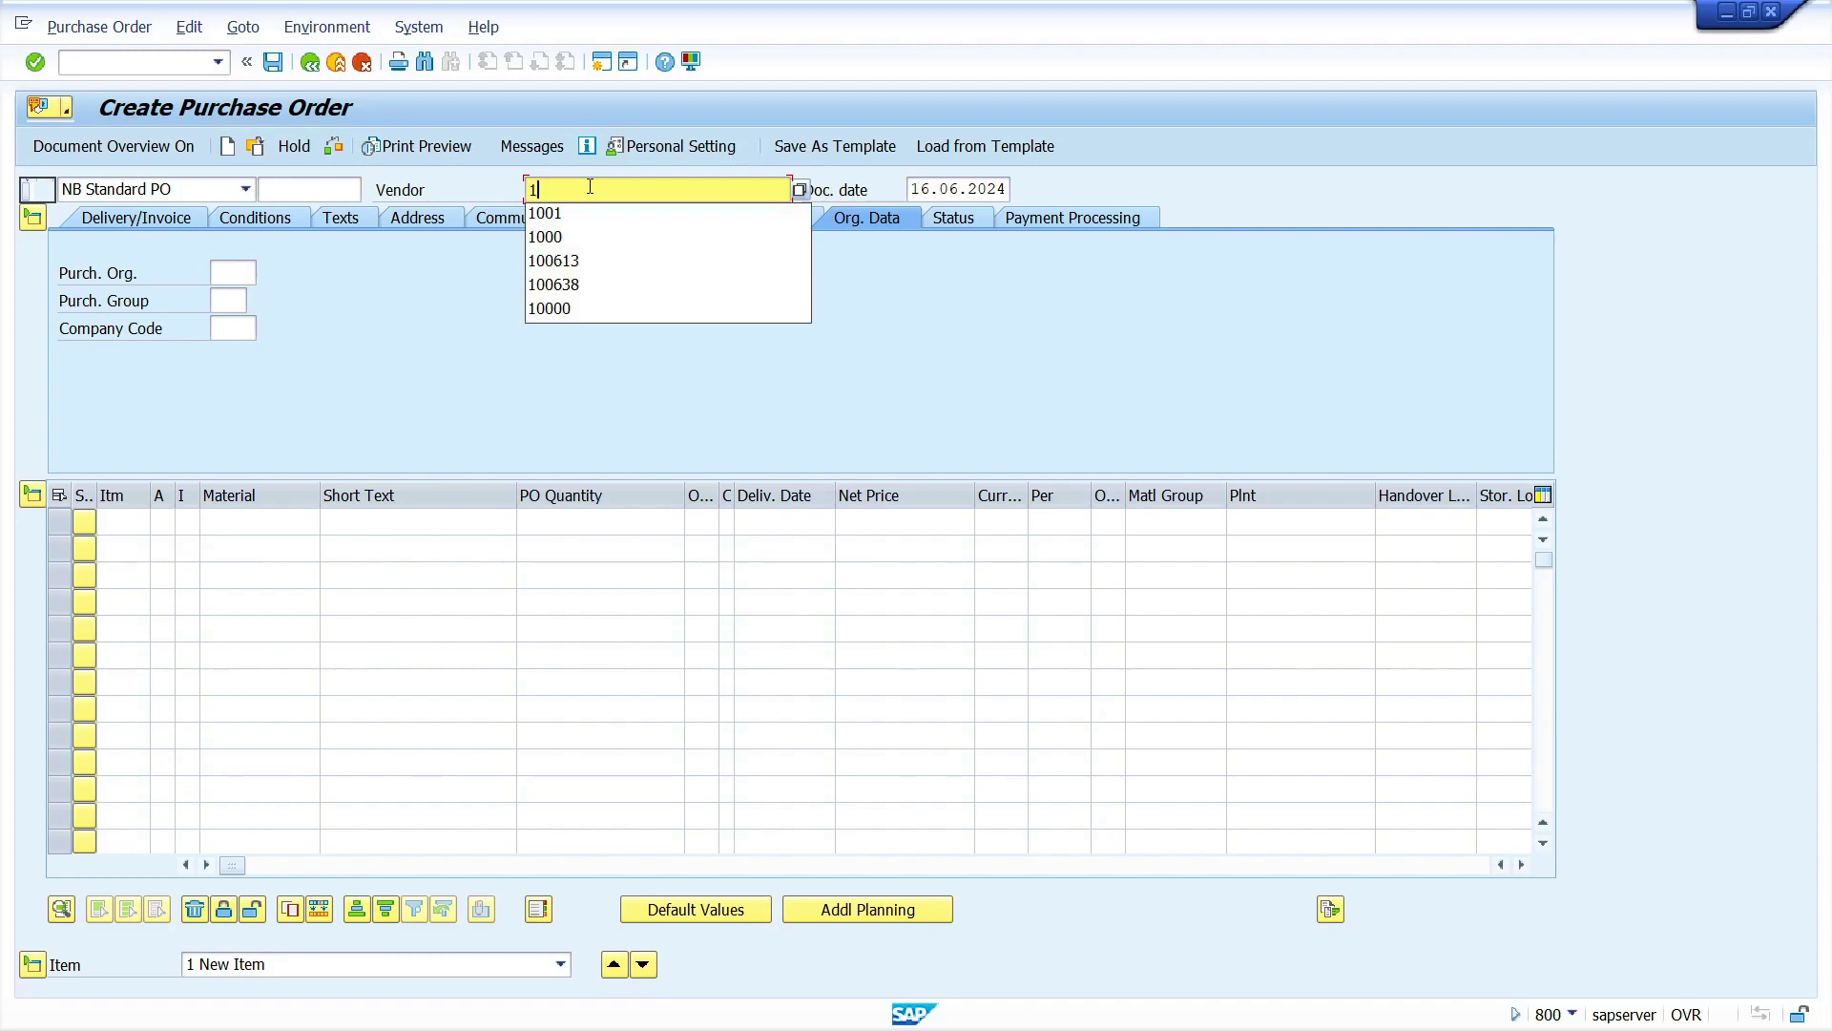
text(001)
key(Return)
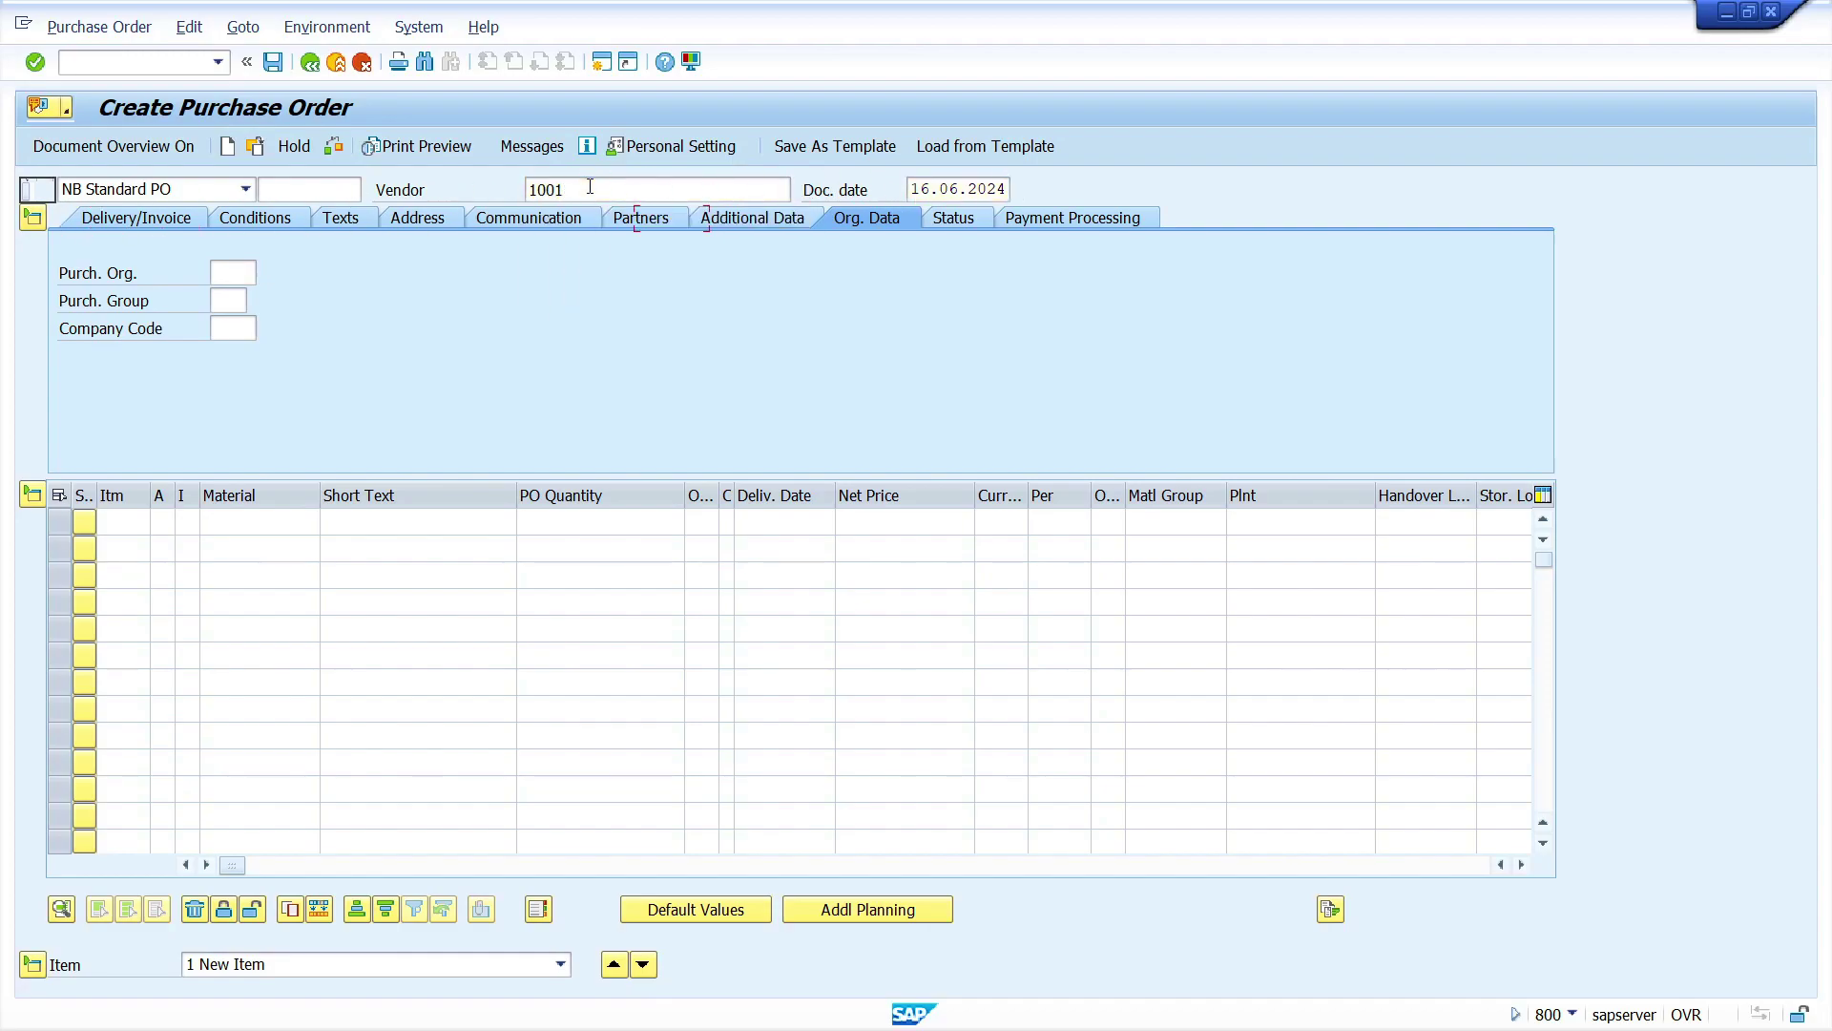
Fill purchasing org 1000, purchasing group 001 and company code 1000 in the header.
key(Down)
key(Down)
key(Tab)
key(Down)
key(Down)
key(Tab)
key(Down)
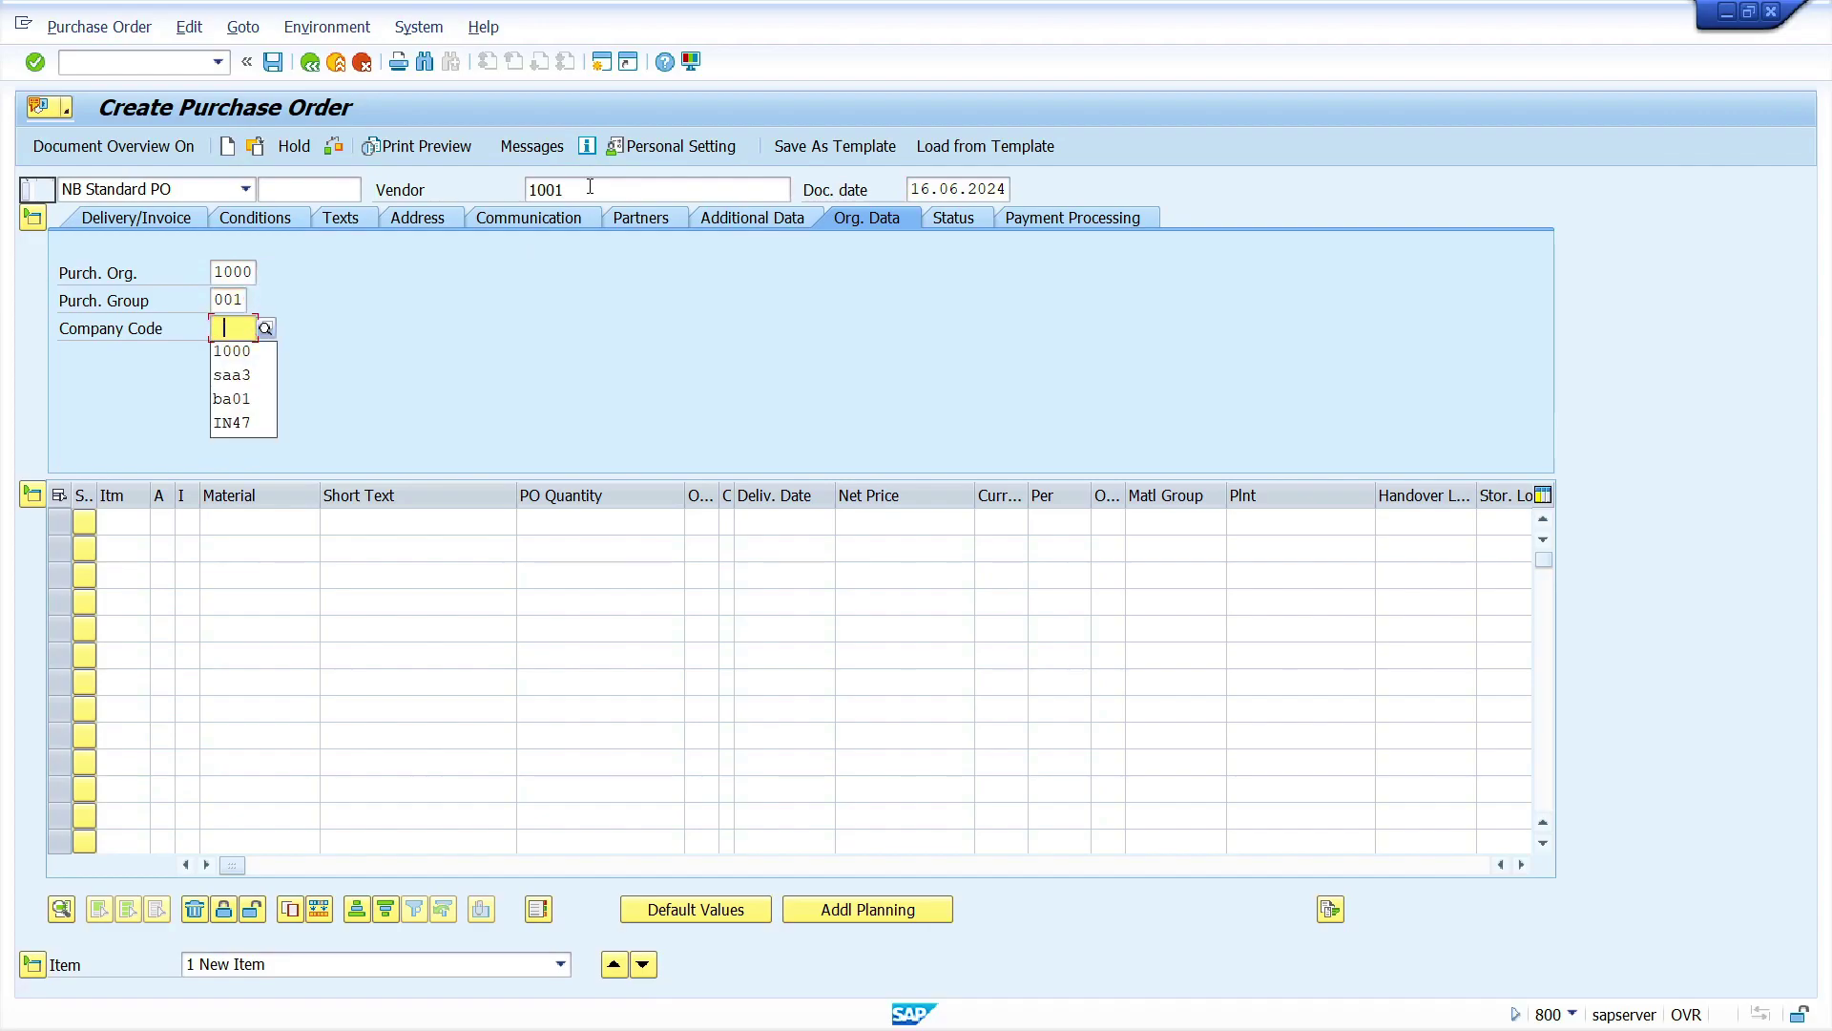
key(Down)
key(Return)
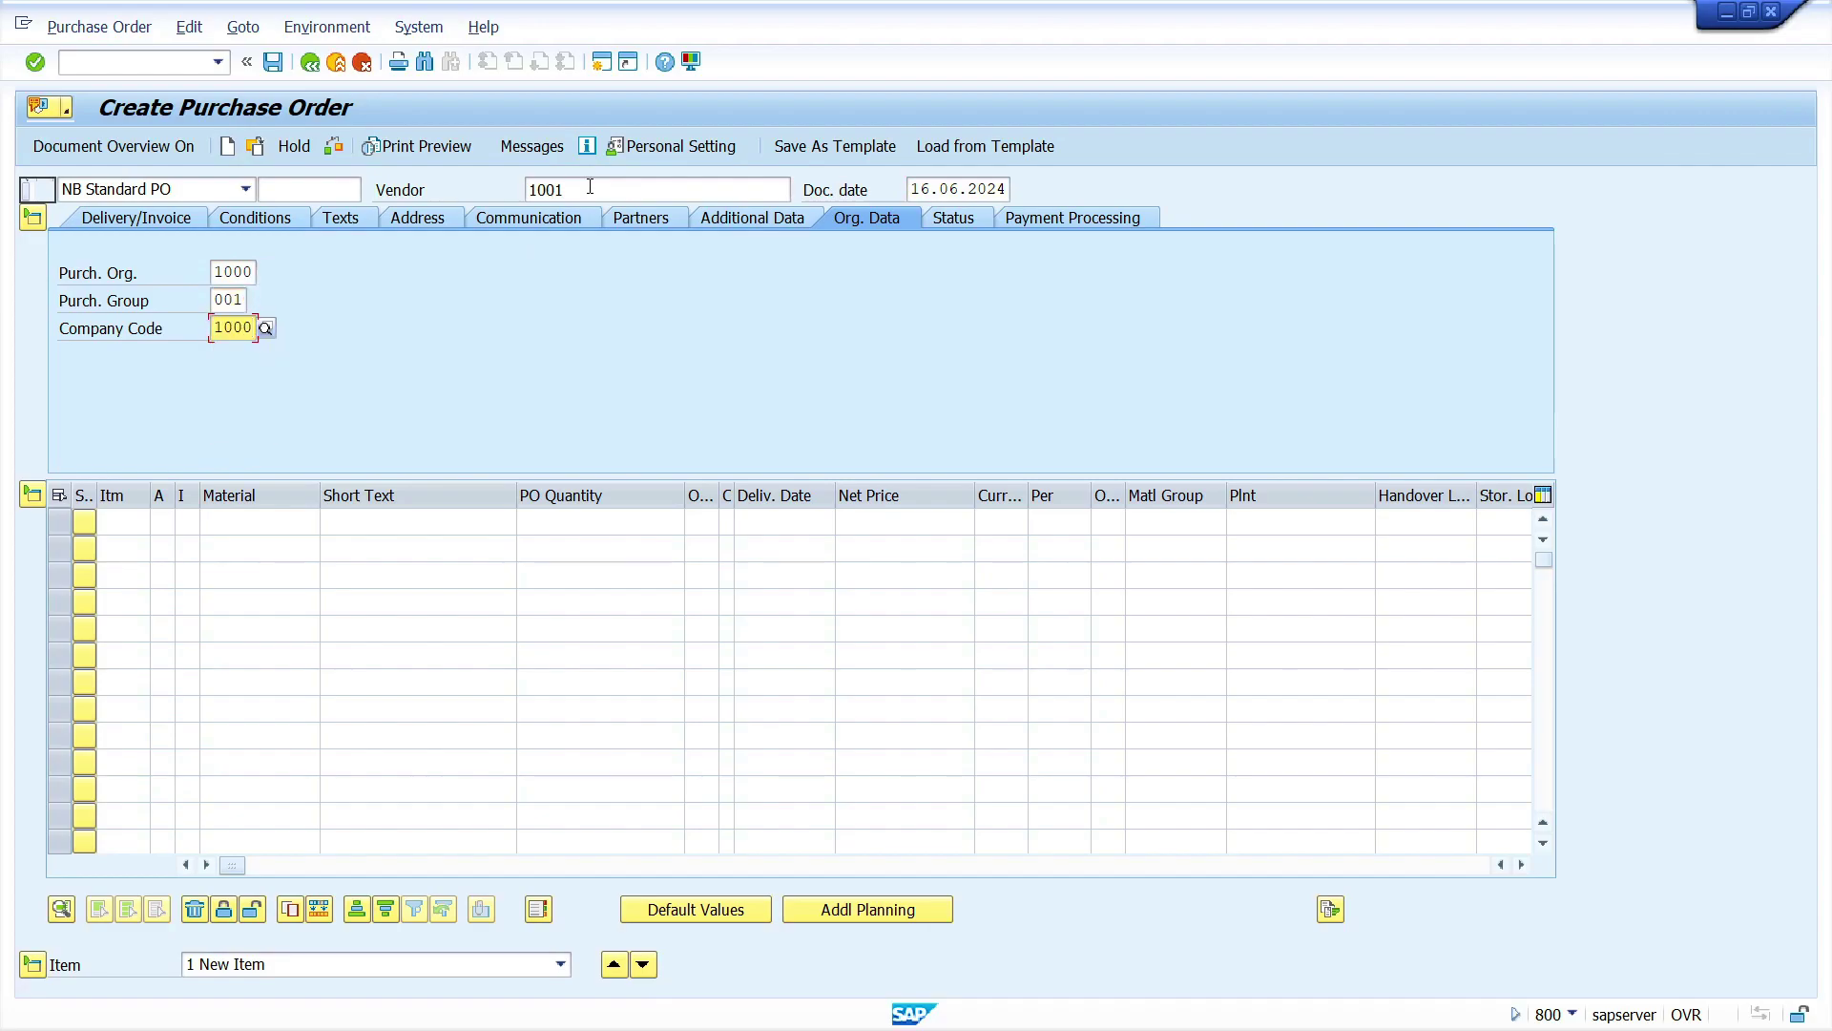
key(Return)
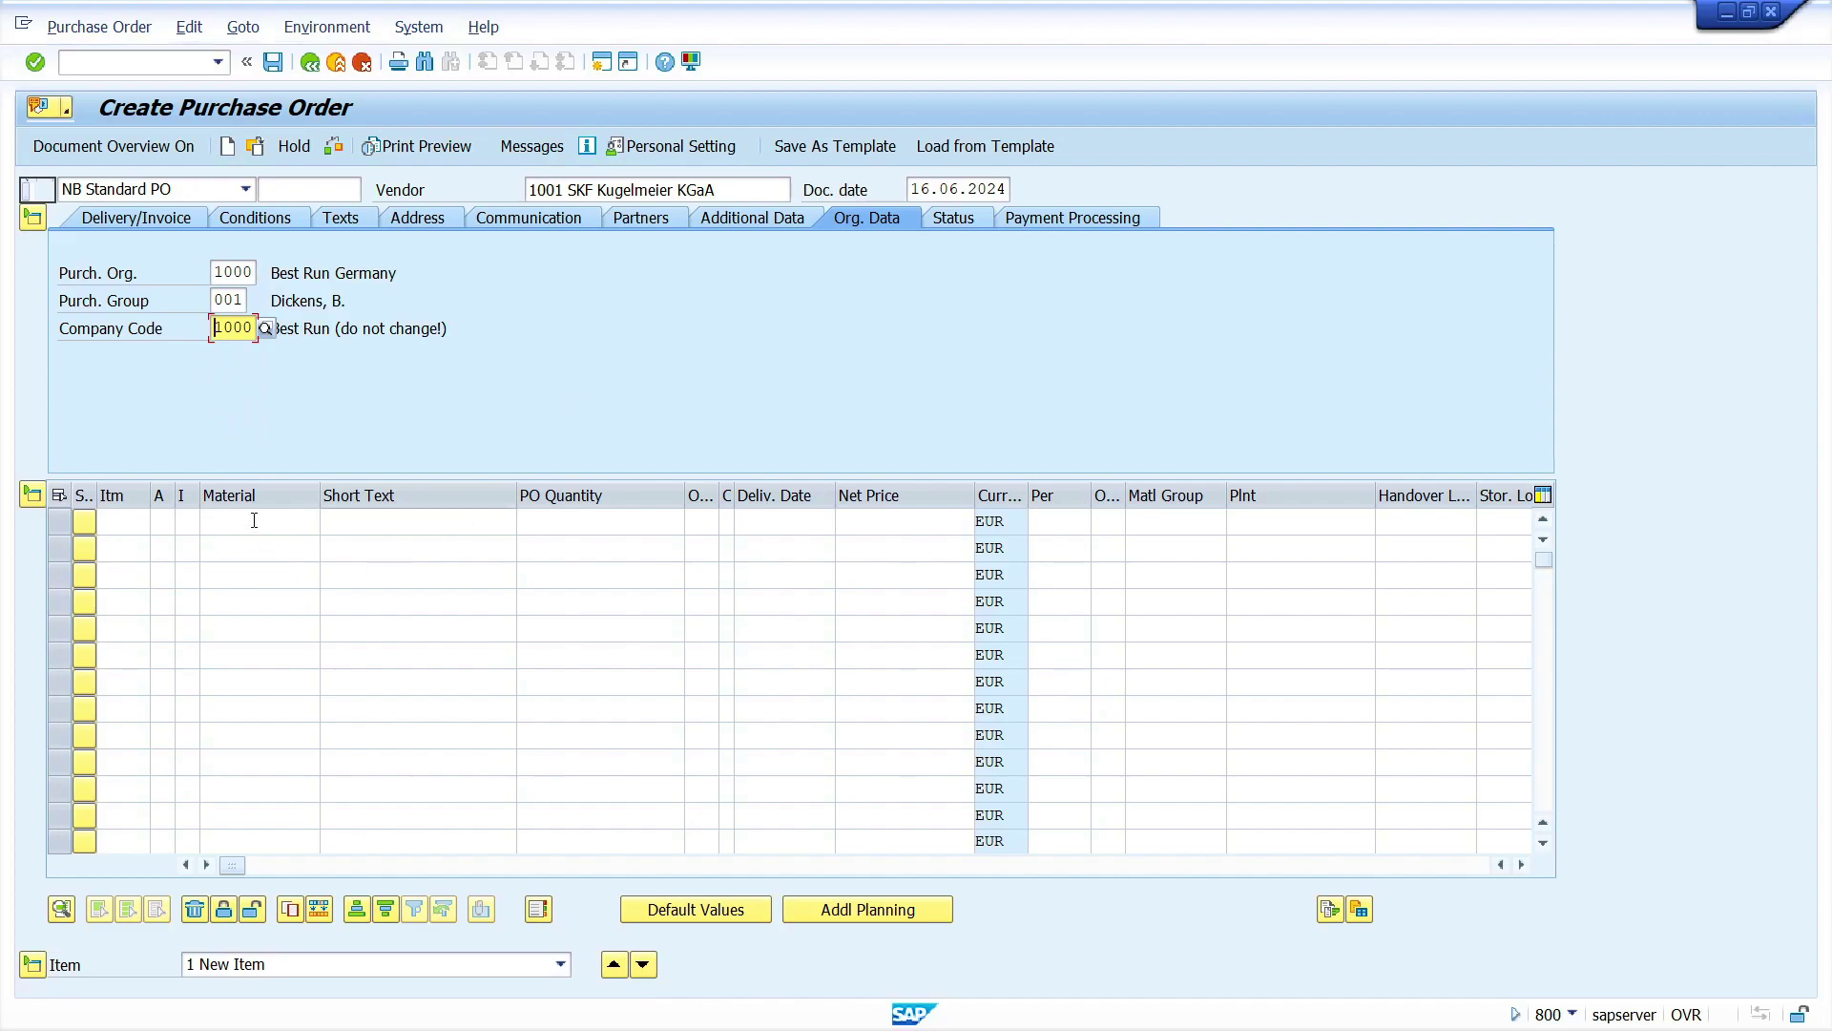
Enter material 50067037 with quantity 10 on the first order item.
click(254, 521)
key(super+v)
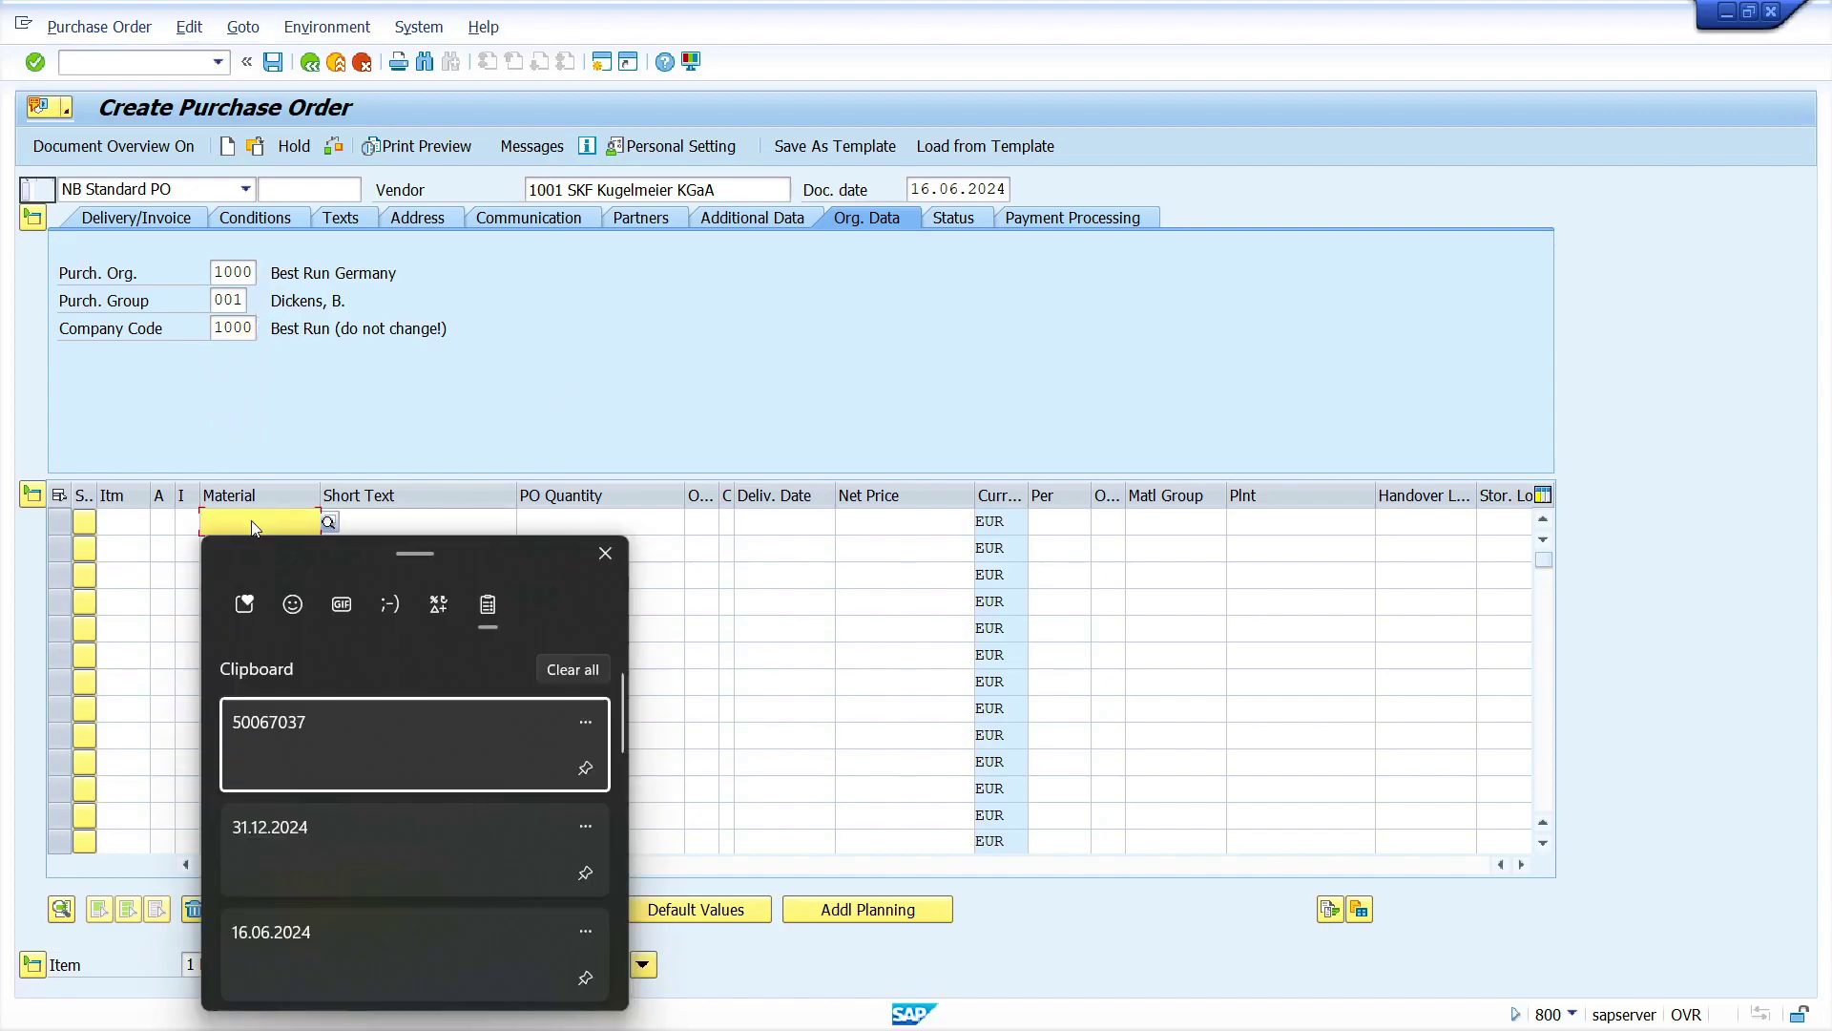
click(458, 739)
key(Tab)
key(Tab)
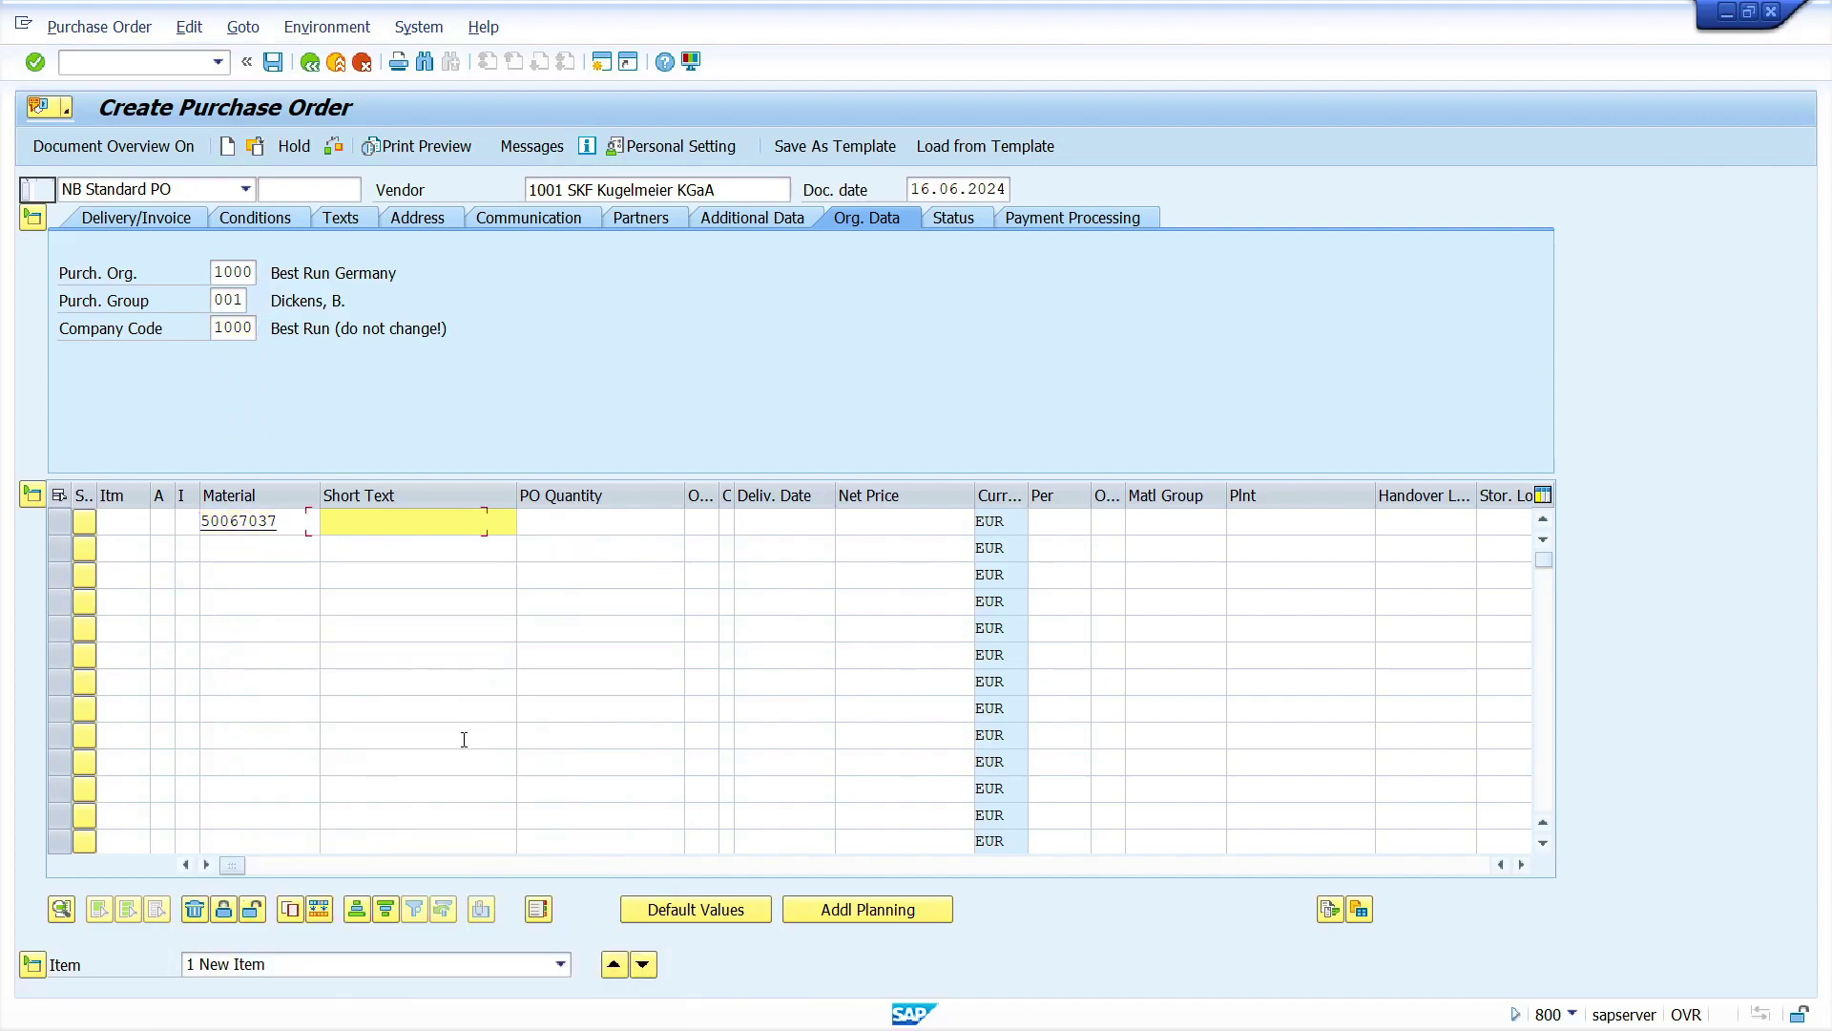
text(10)
key(Tab)
key(Tab)
key(Tab)
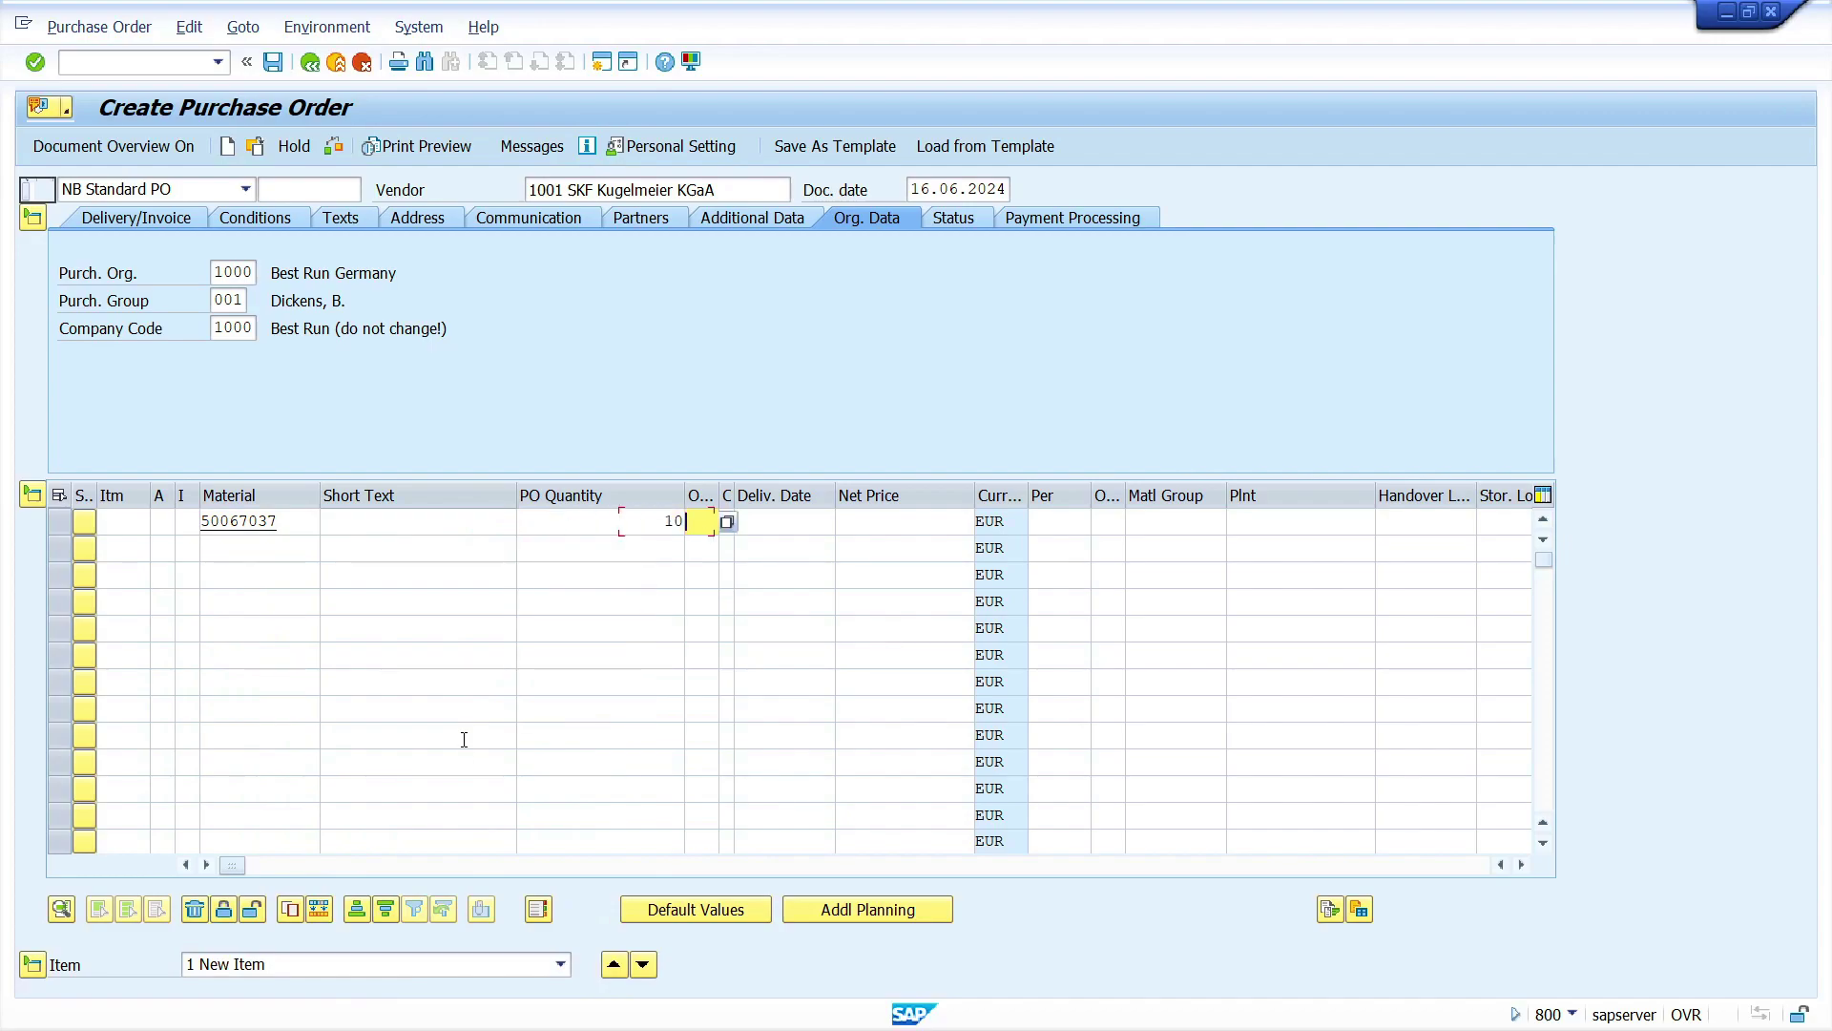
key(BackSpace)
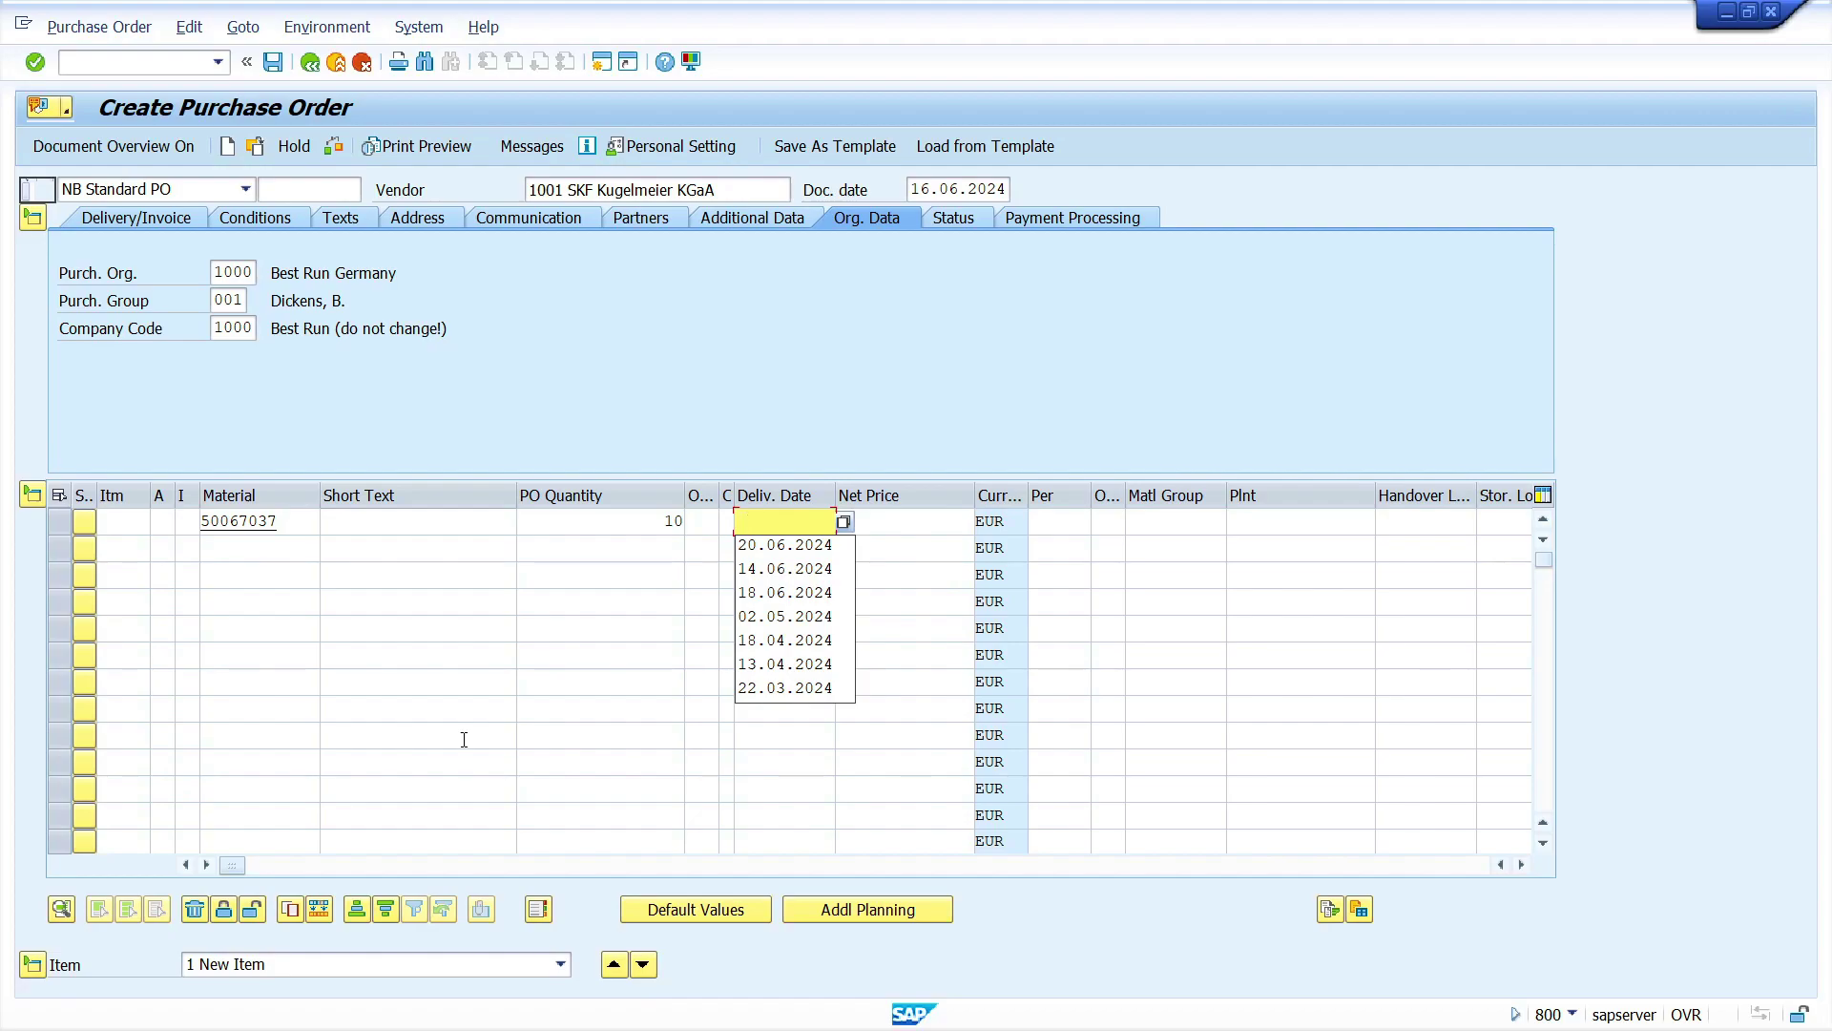
key(Tab)
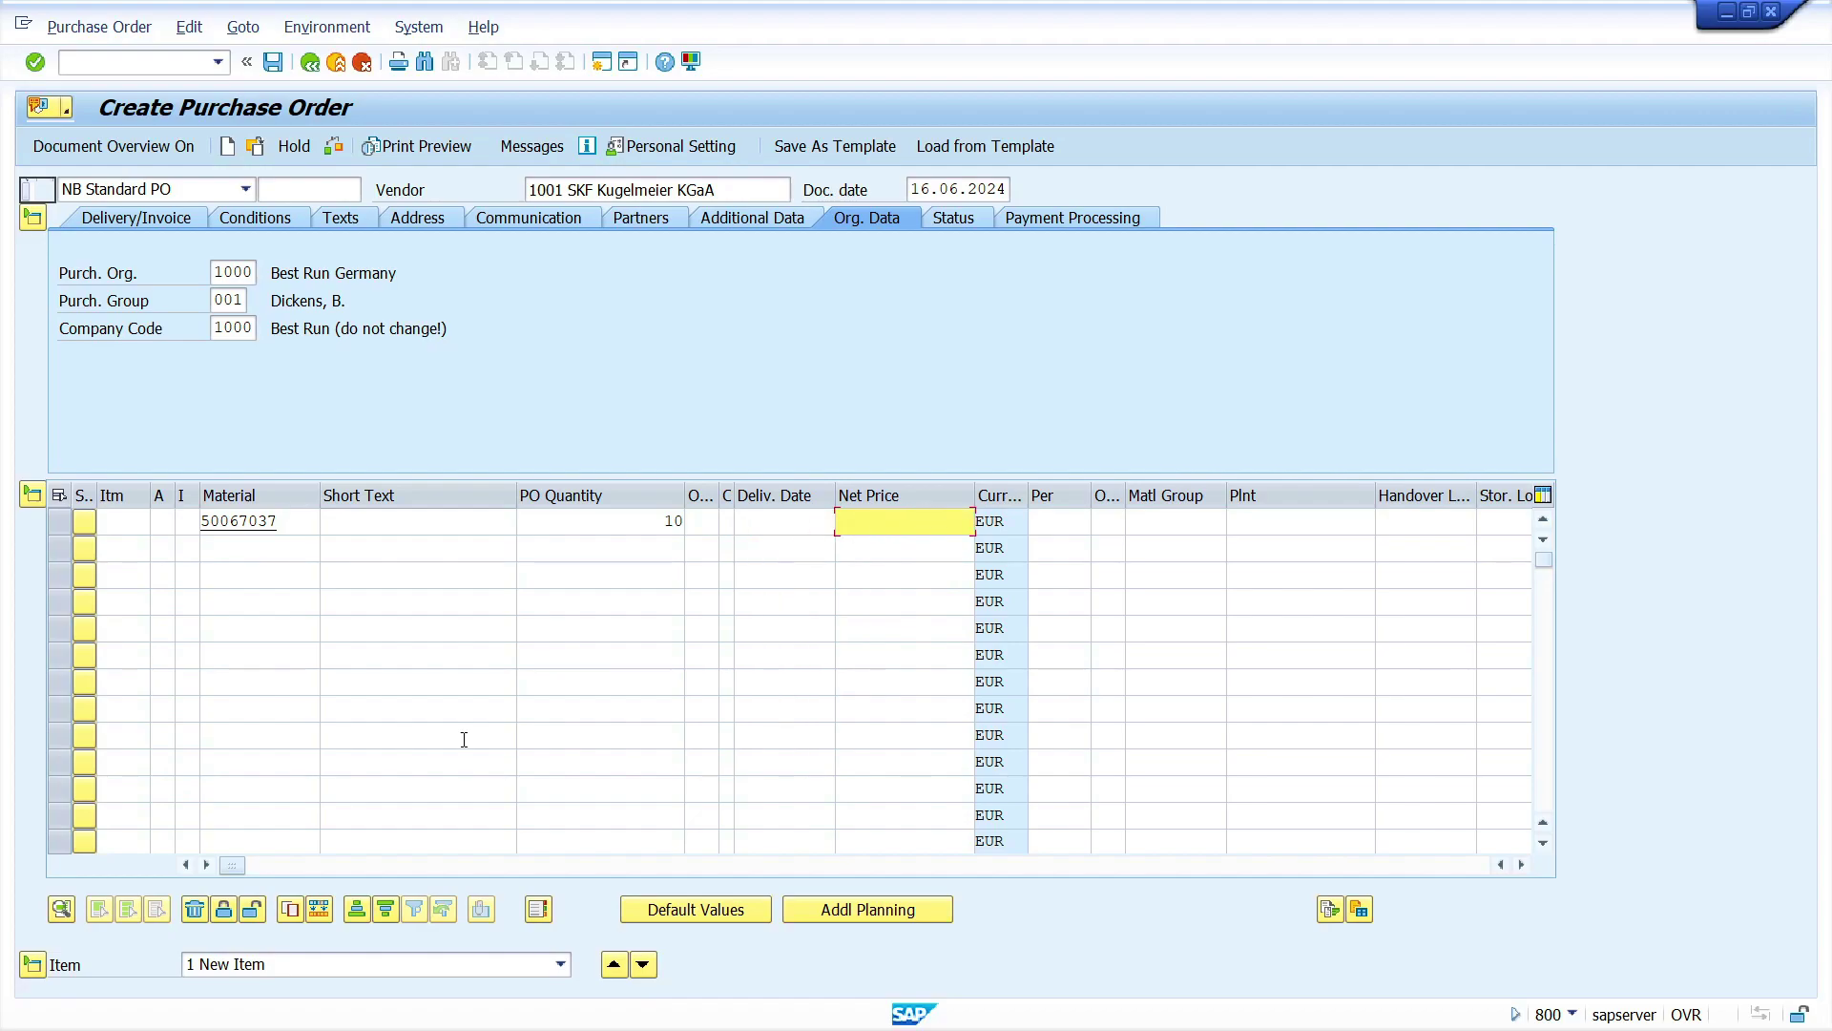
Set plant 1000 and storage location RAW1, then read the blocked-source warning's help.
key(Tab)
key(Tab)
key(Tab)
key(Tab)
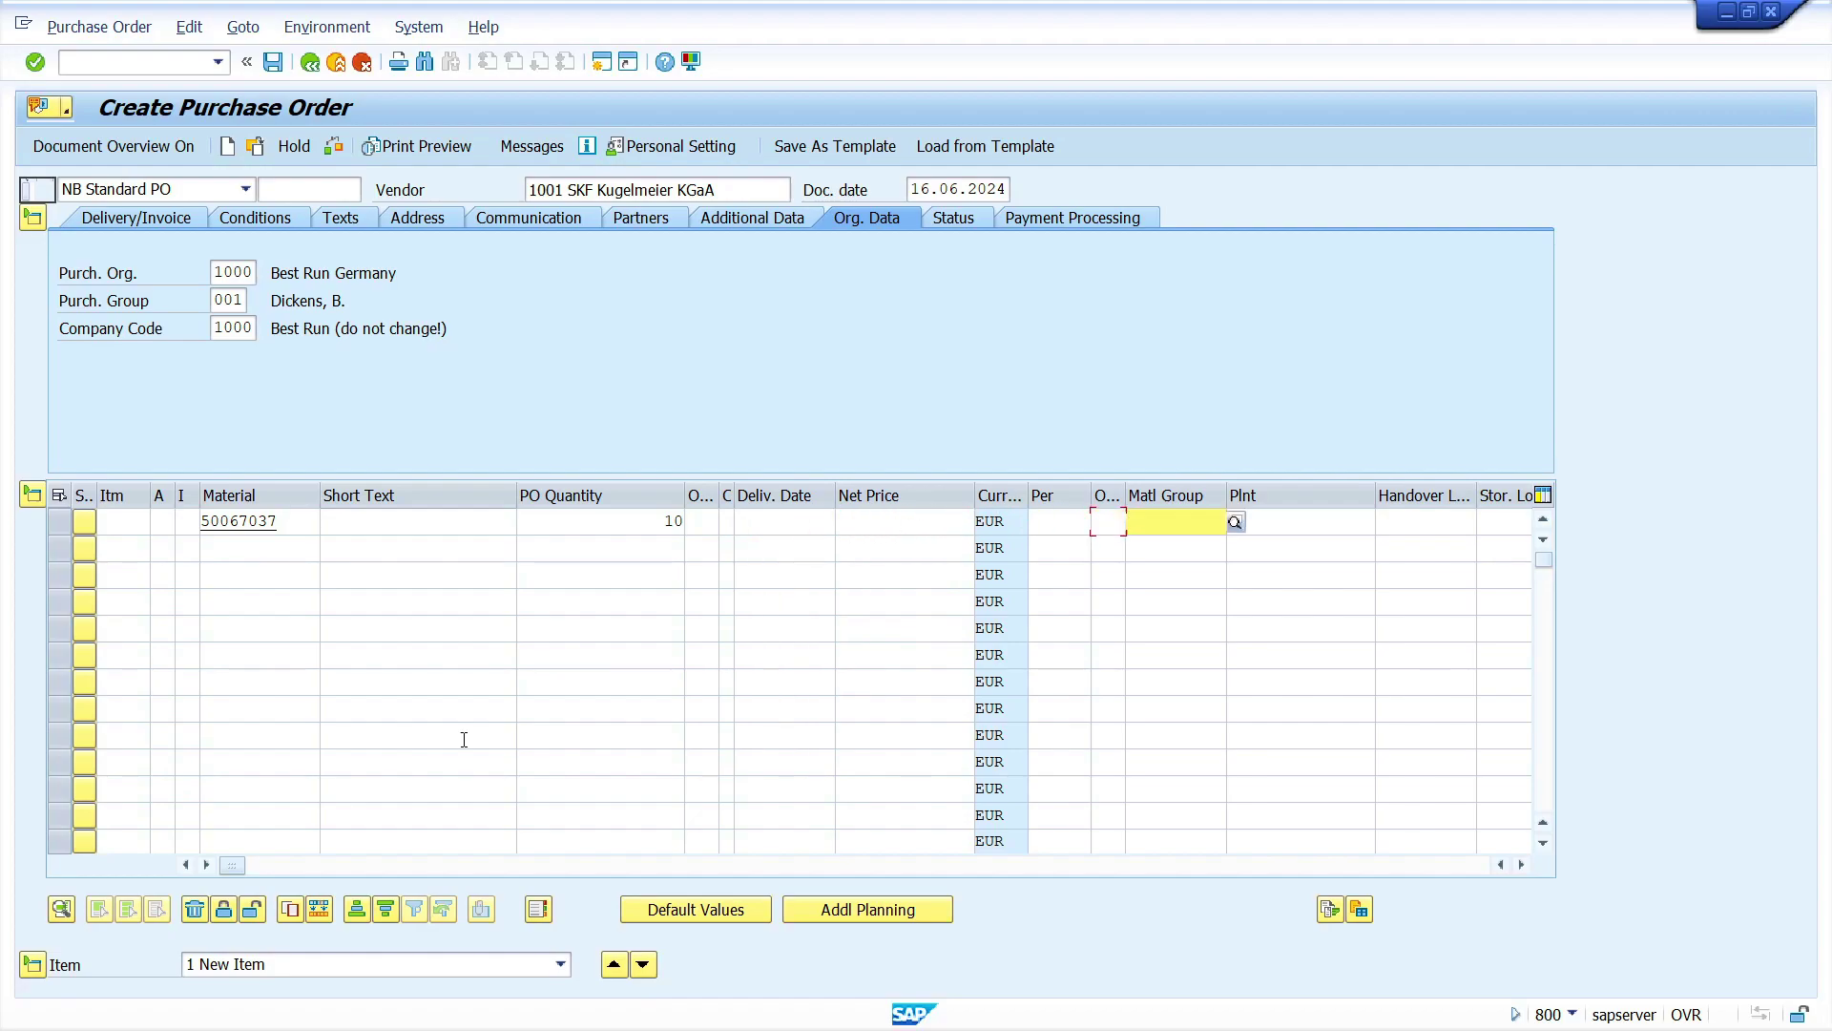
text(1000)
key(Tab)
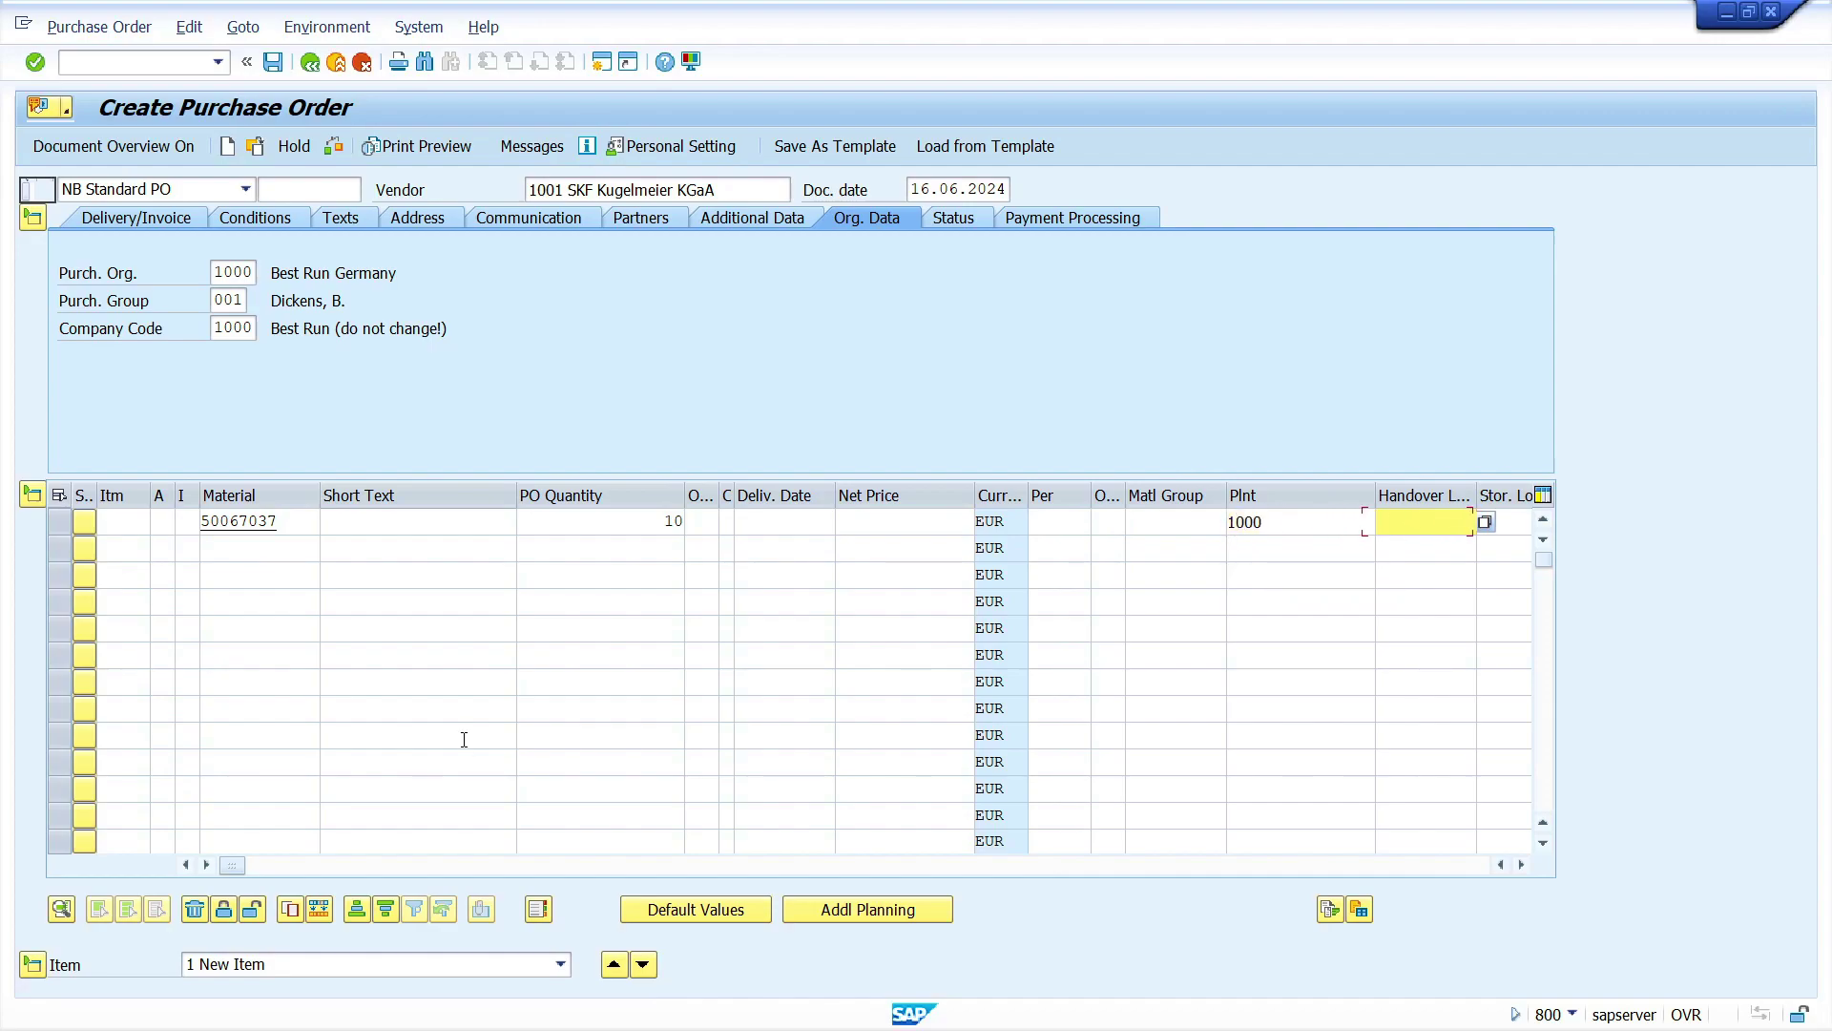
key(Tab)
text(raw1)
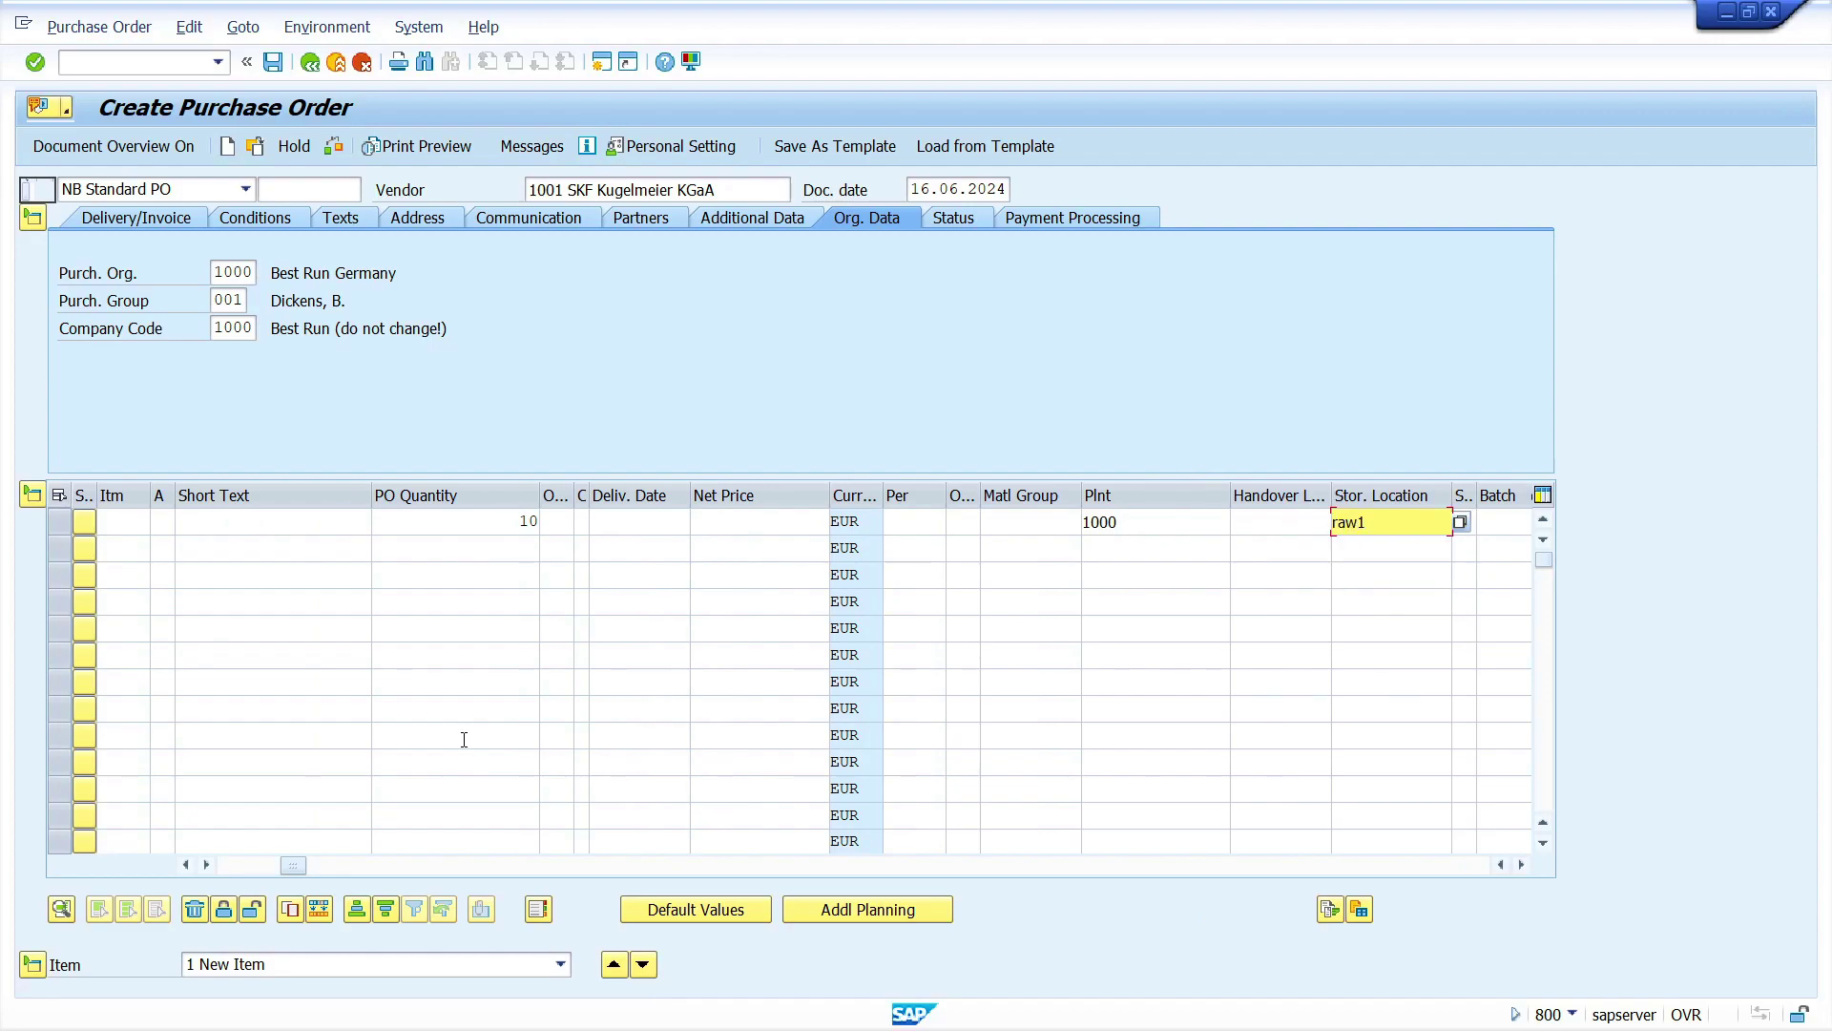
key(Return)
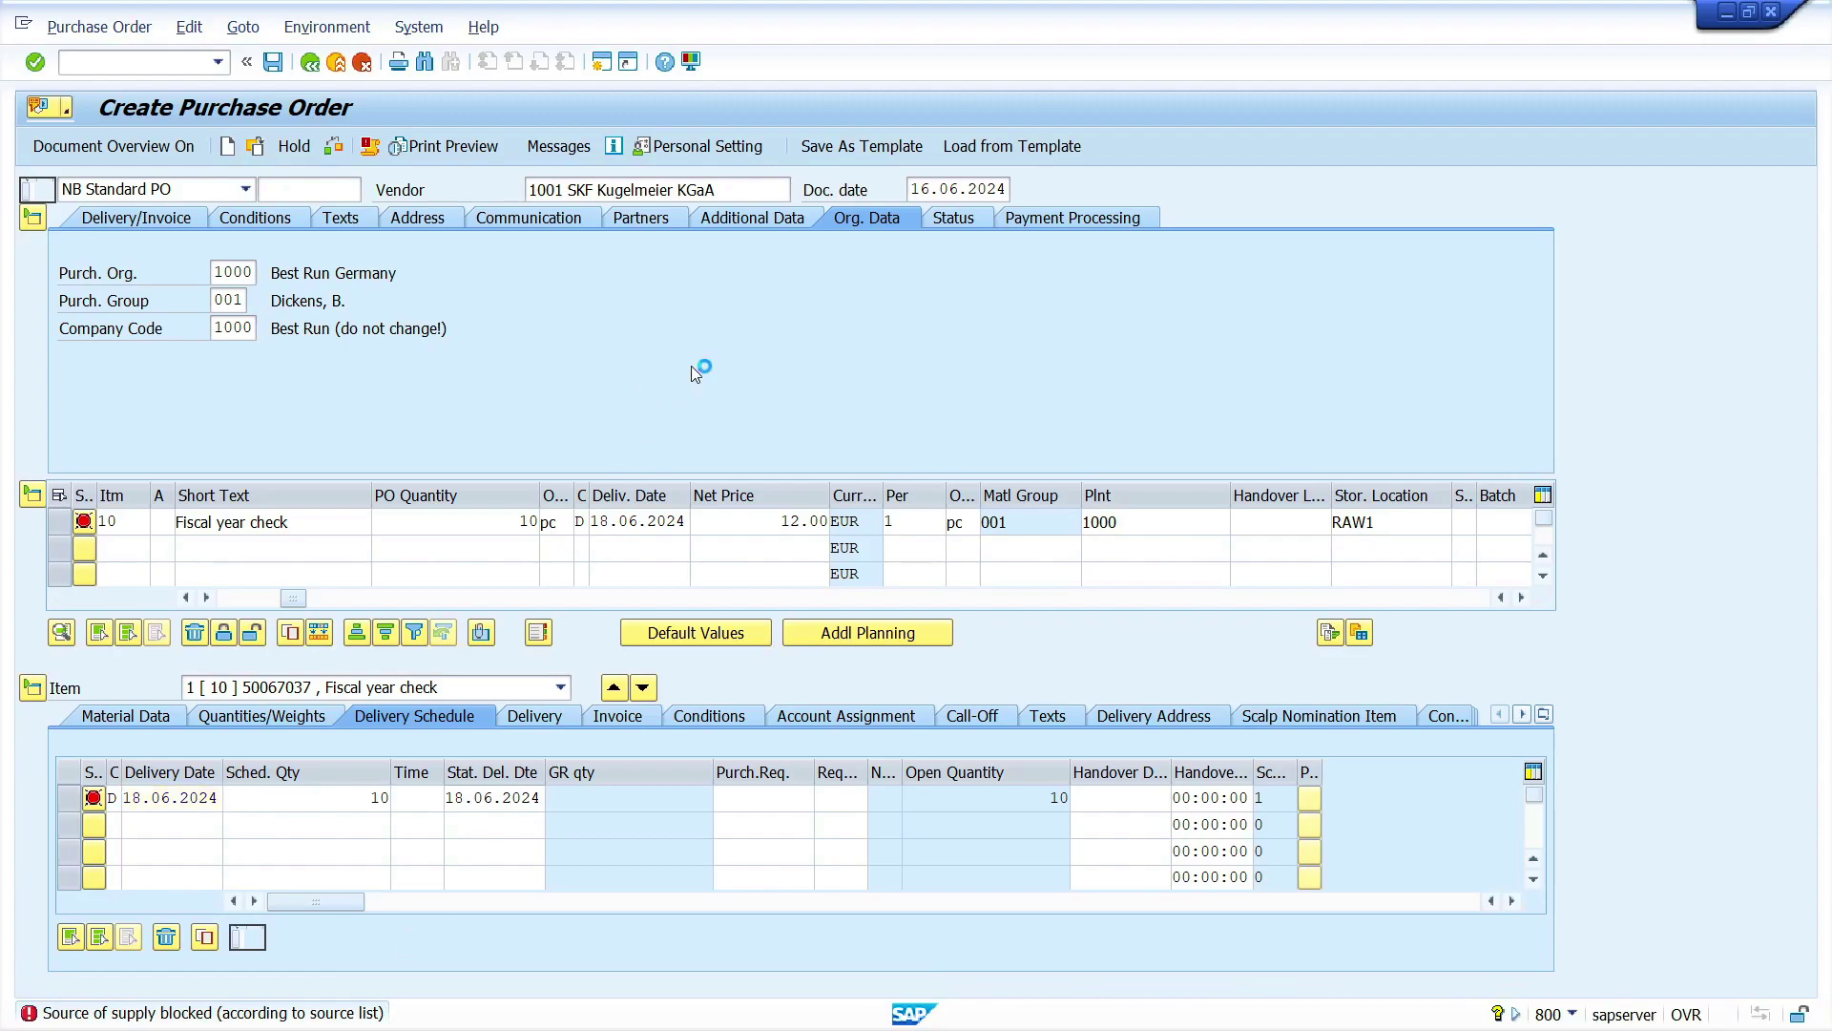
key(F1)
key(Escape)
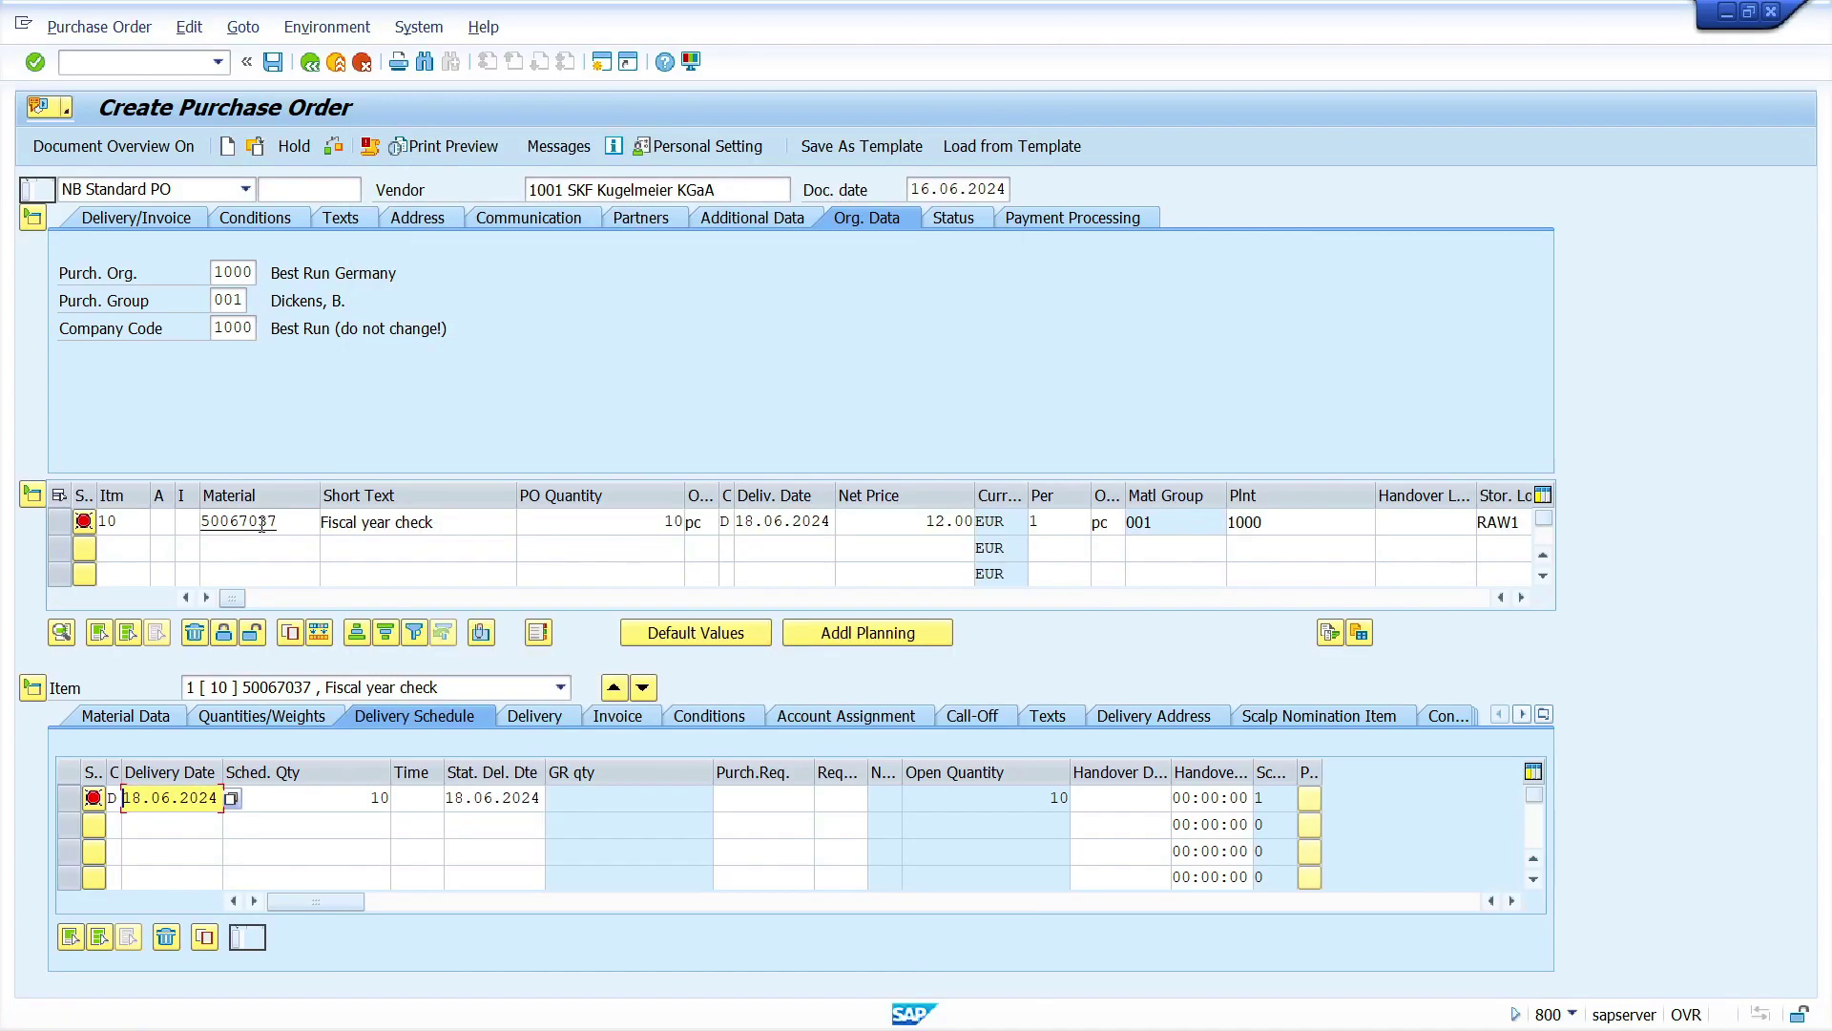